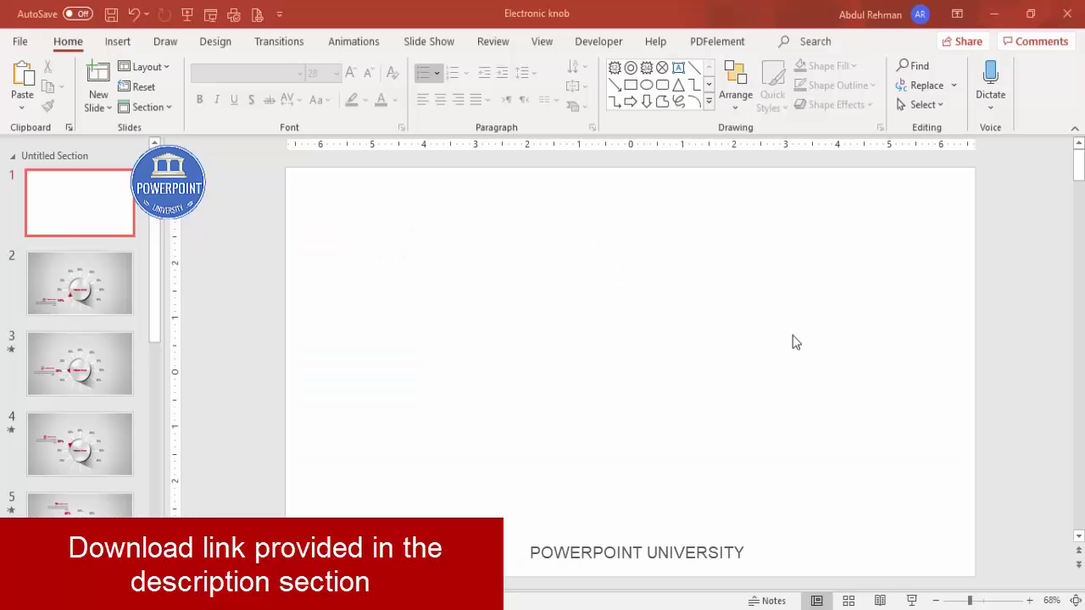
# Step: Turn on the slide guides and draw an oval circle near the slide centre
pyautogui.click(542, 42)
pyautogui.click(338, 105)
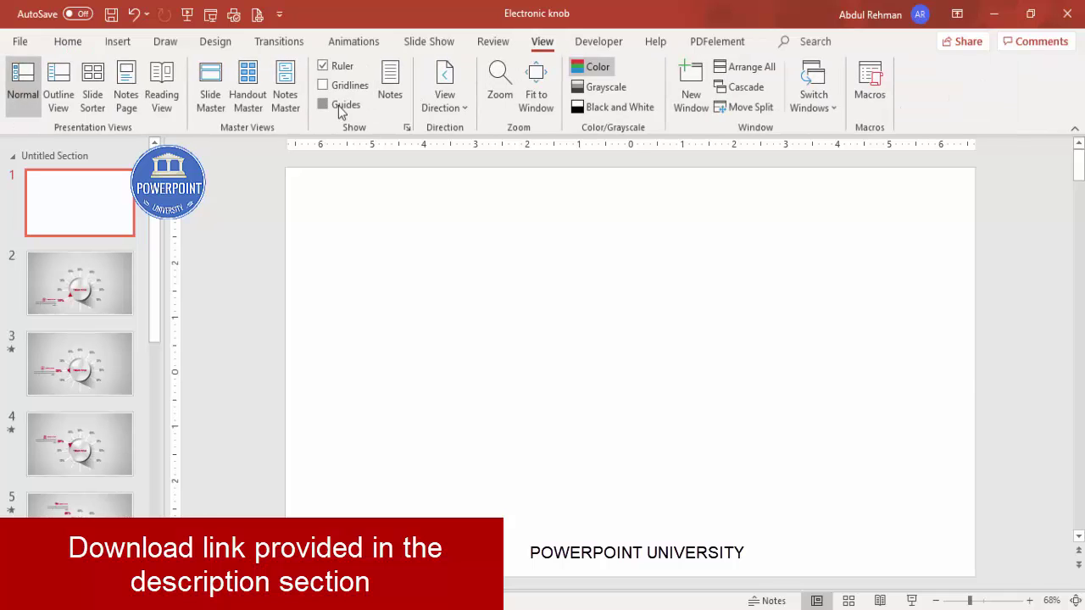
pyautogui.click(117, 42)
pyautogui.click(257, 108)
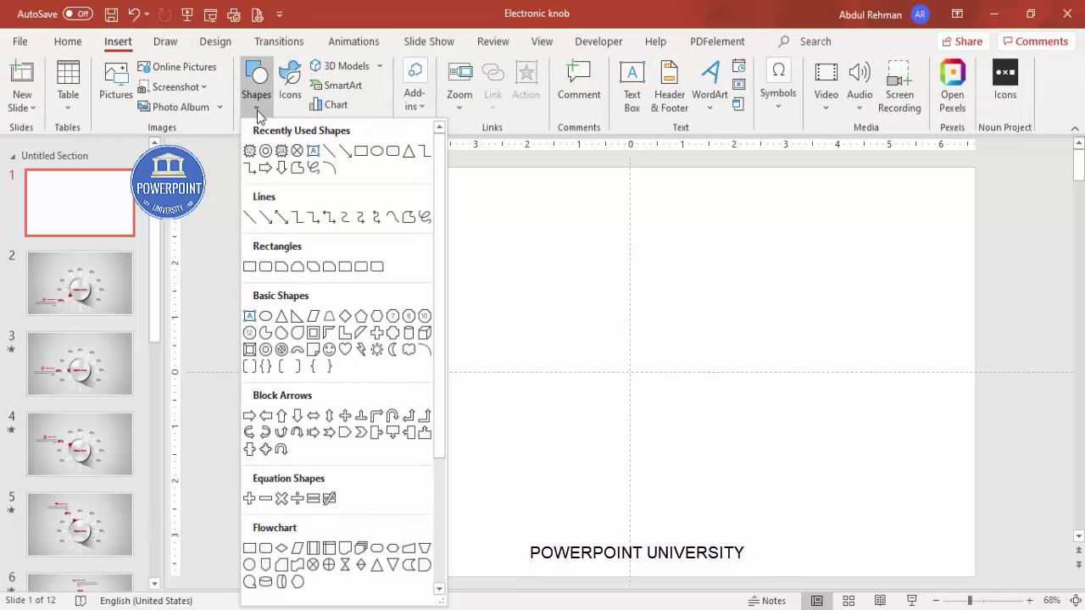
pyautogui.click(266, 317)
pyautogui.moveTo(604, 341); pyautogui.dragTo(698, 455)
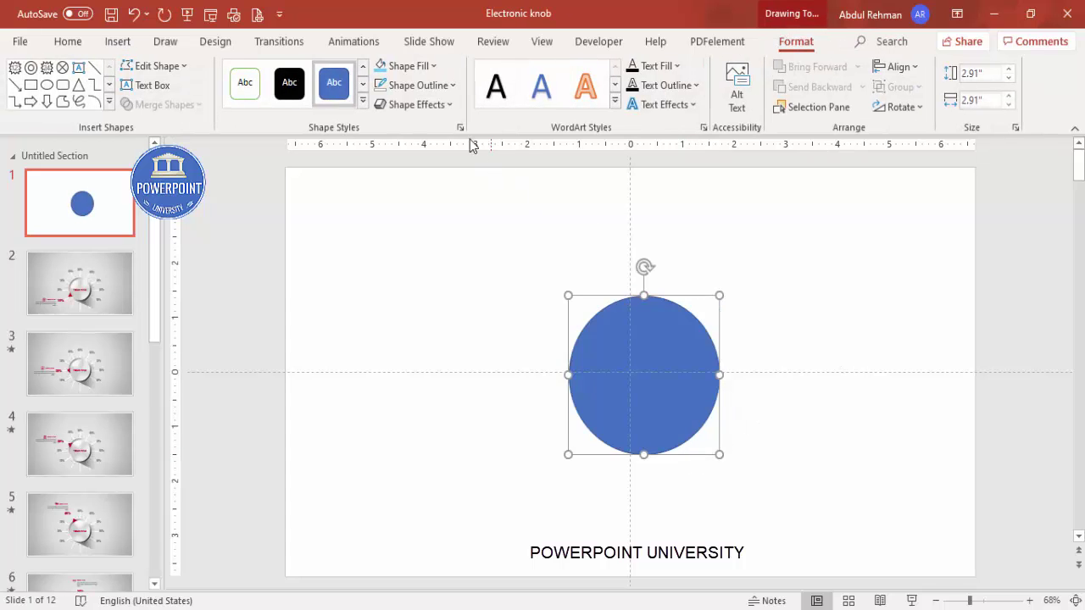
# Step: Remove the circle's outline and centre it horizontally and vertically on the slide
pyautogui.click(432, 86)
pyautogui.click(441, 320)
pyautogui.click(920, 65)
pyautogui.click(928, 112)
pyautogui.click(913, 72)
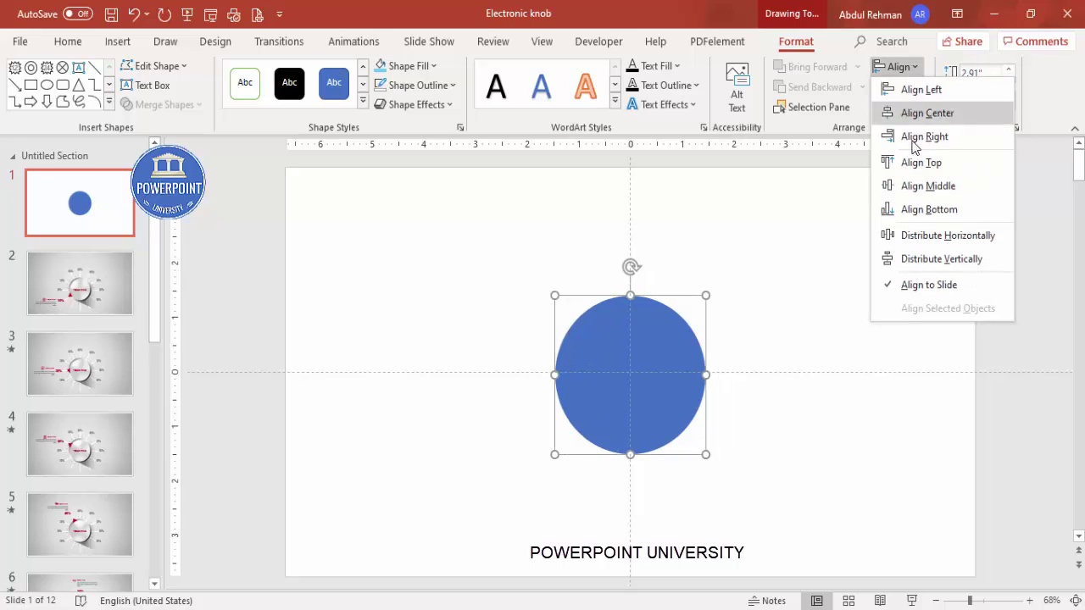
pyautogui.click(930, 189)
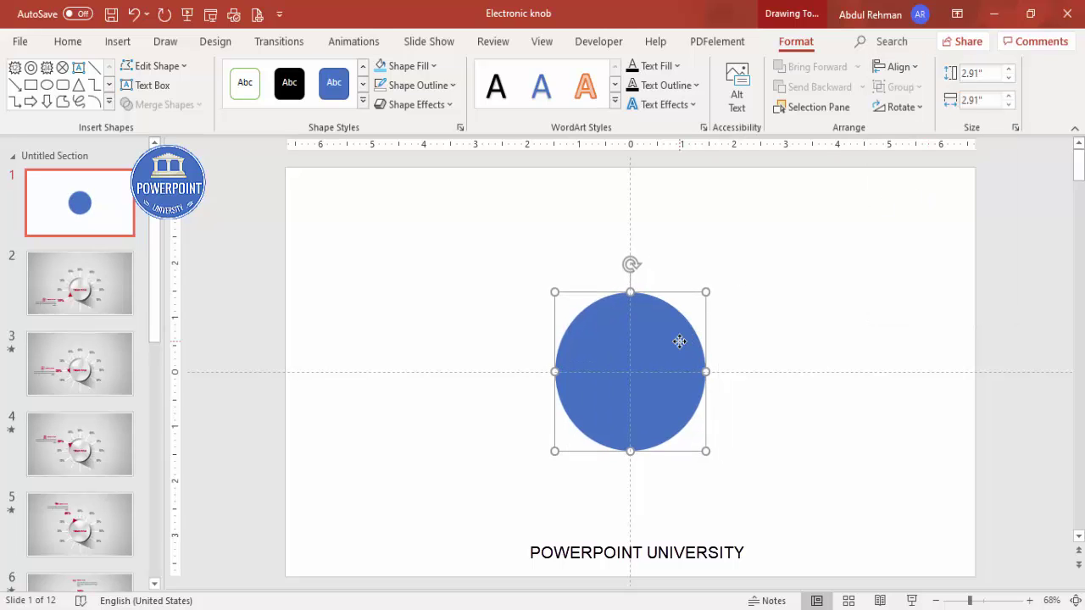
pyautogui.rightClick(679, 342)
# Step: Give the circle a linear gradient fill with a diagonal 225° direction
pyautogui.click(761, 564)
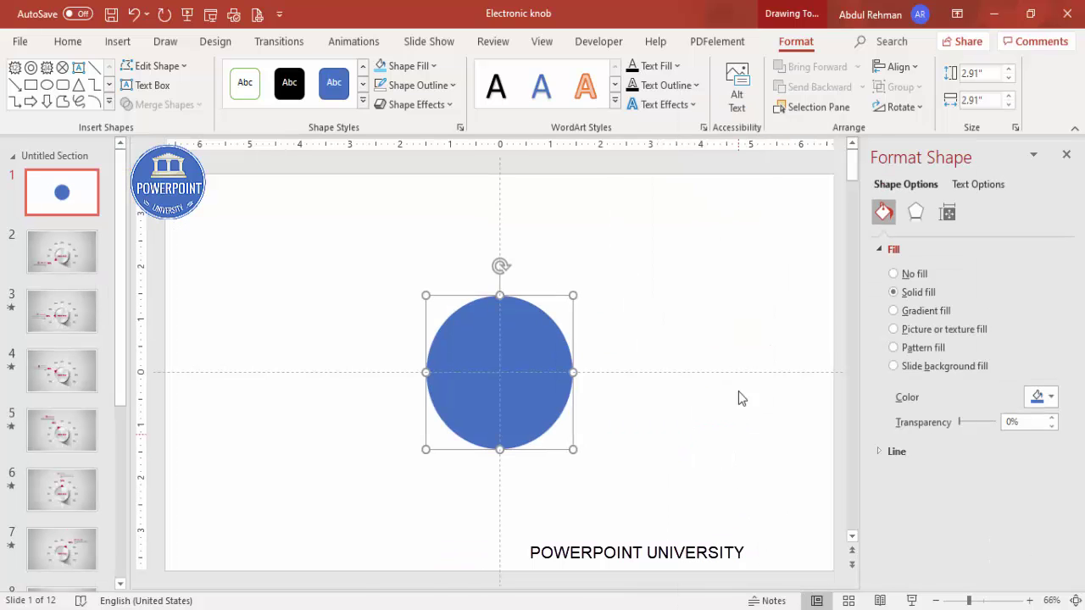
pyautogui.click(928, 310)
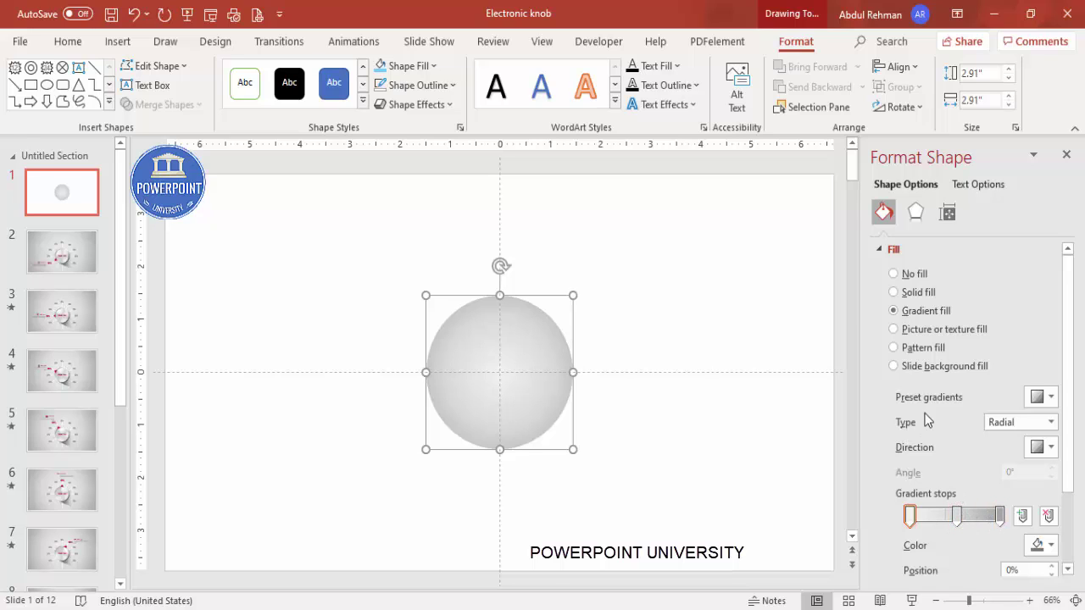
pyautogui.click(1028, 424)
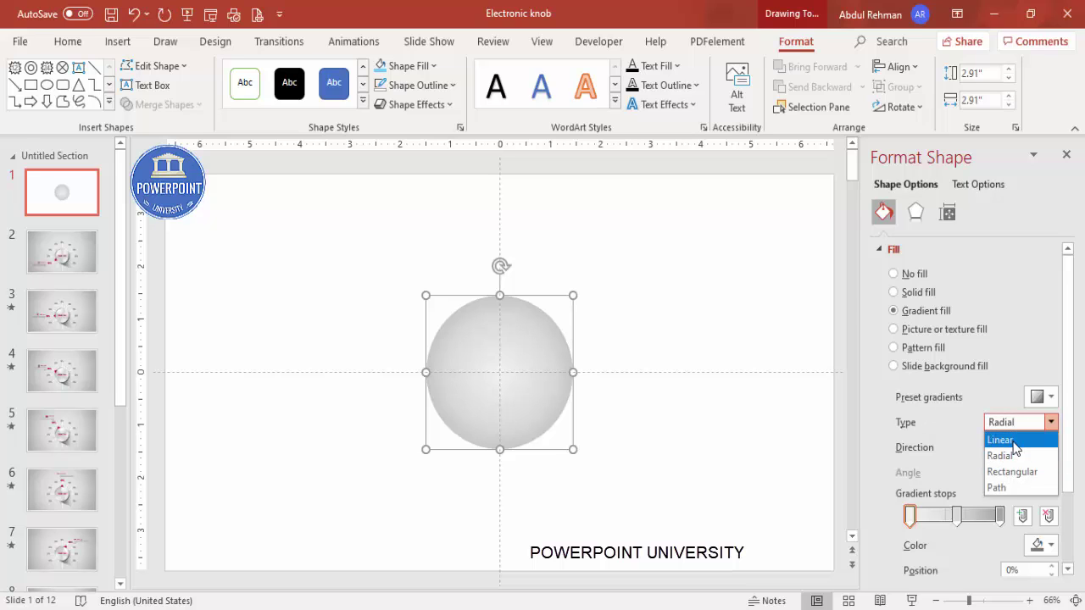
pyautogui.click(1014, 441)
pyautogui.click(1042, 447)
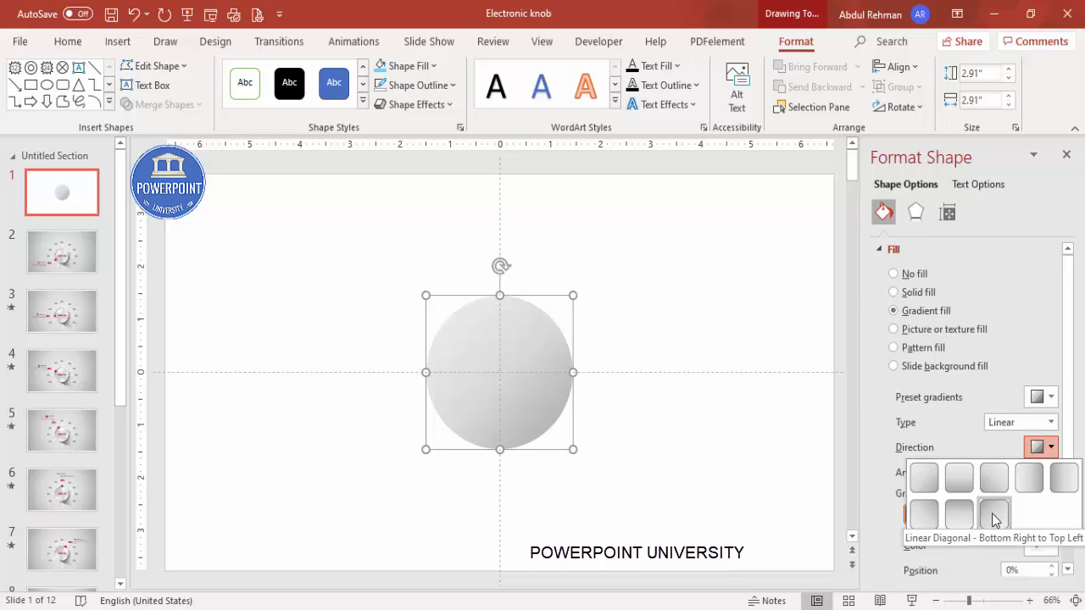
pyautogui.click(994, 515)
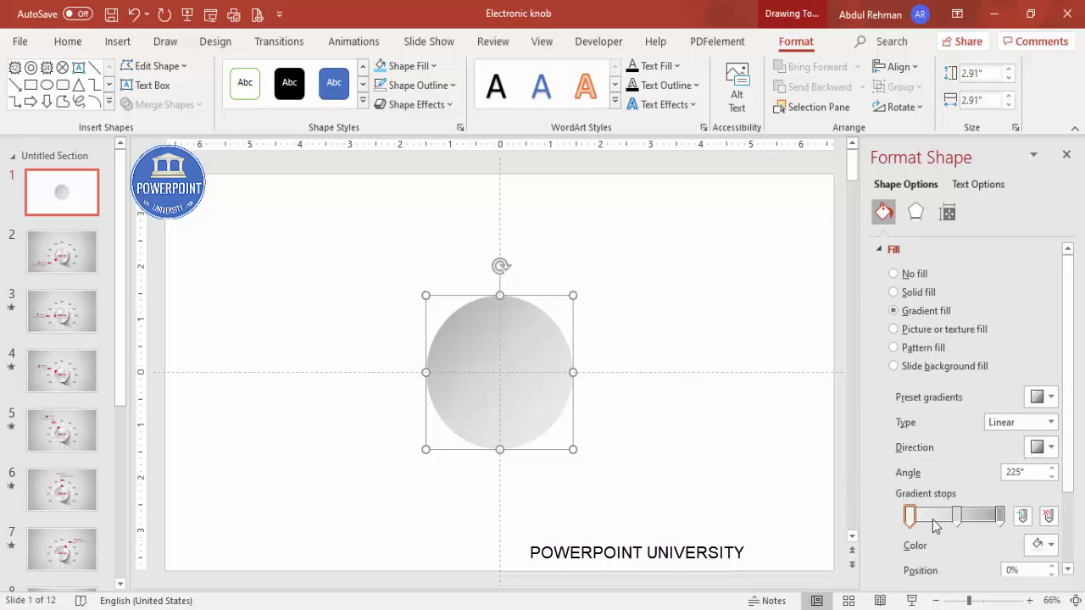
# Step: Colour the first stop grey, add a white stop at 30%, and darken the 53% stop
pyautogui.click(911, 516)
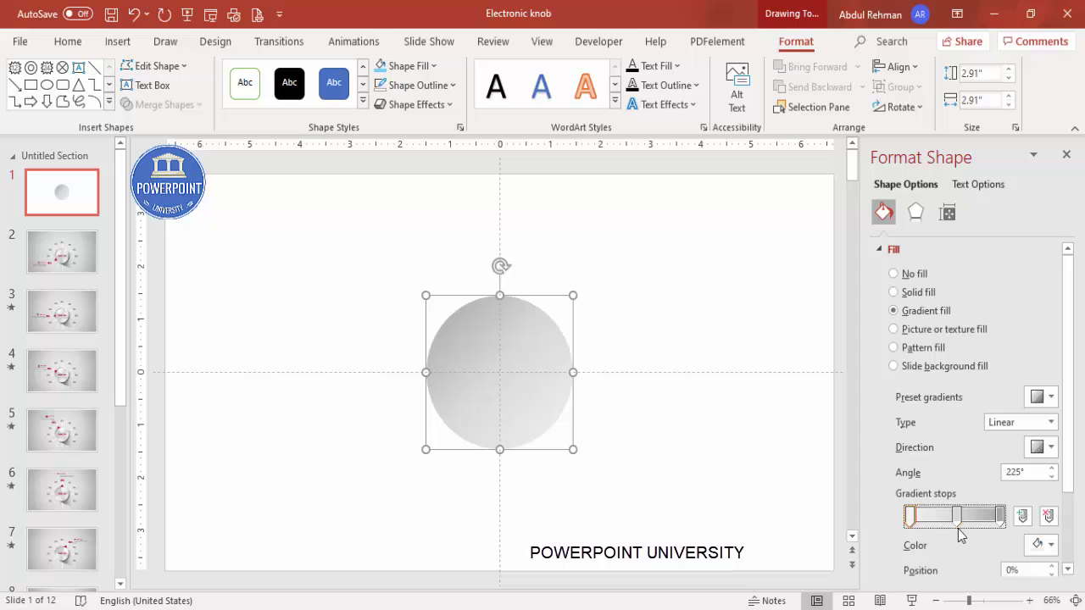
pyautogui.click(1029, 547)
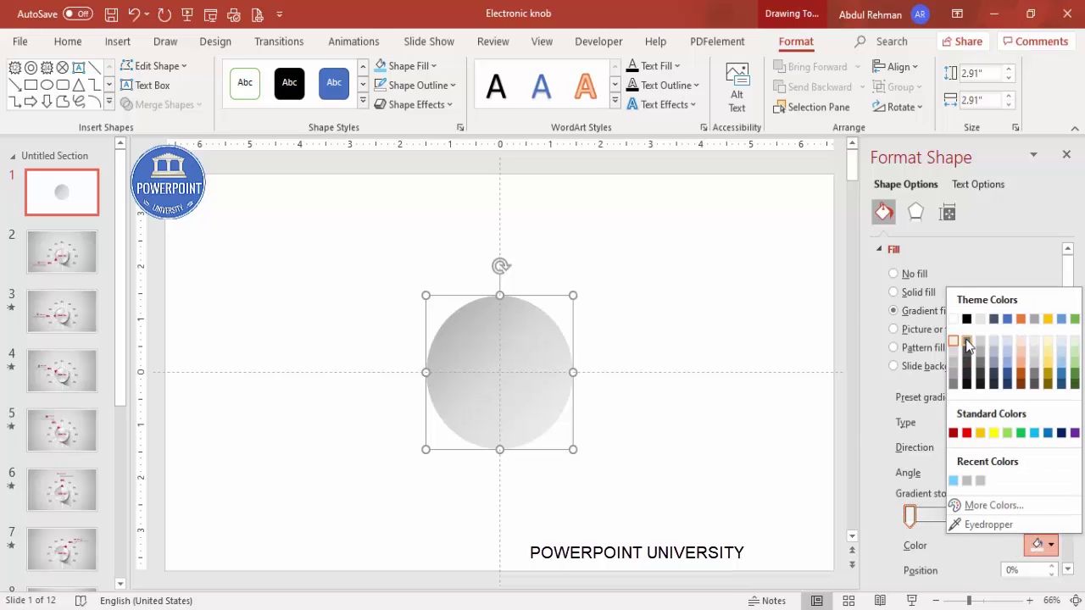
pyautogui.click(966, 342)
pyautogui.click(936, 515)
pyautogui.click(1041, 545)
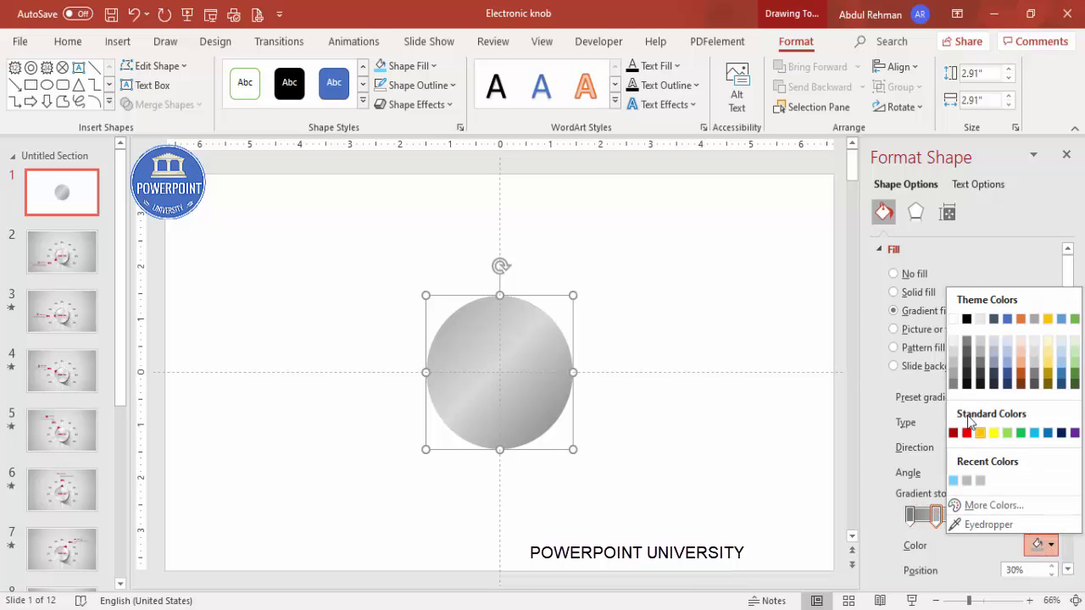
pyautogui.click(954, 321)
pyautogui.click(957, 515)
pyautogui.click(1040, 545)
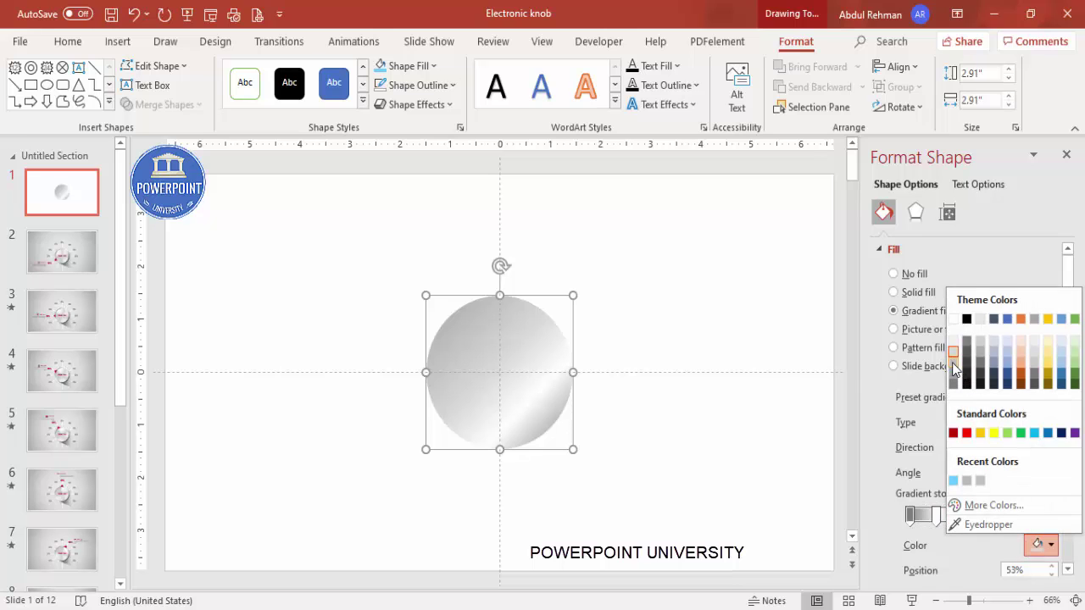
pyautogui.click(954, 371)
# Step: Colour the 100% stop dark grey and move a stop to 31%
pyautogui.click(1011, 515)
pyautogui.click(1041, 545)
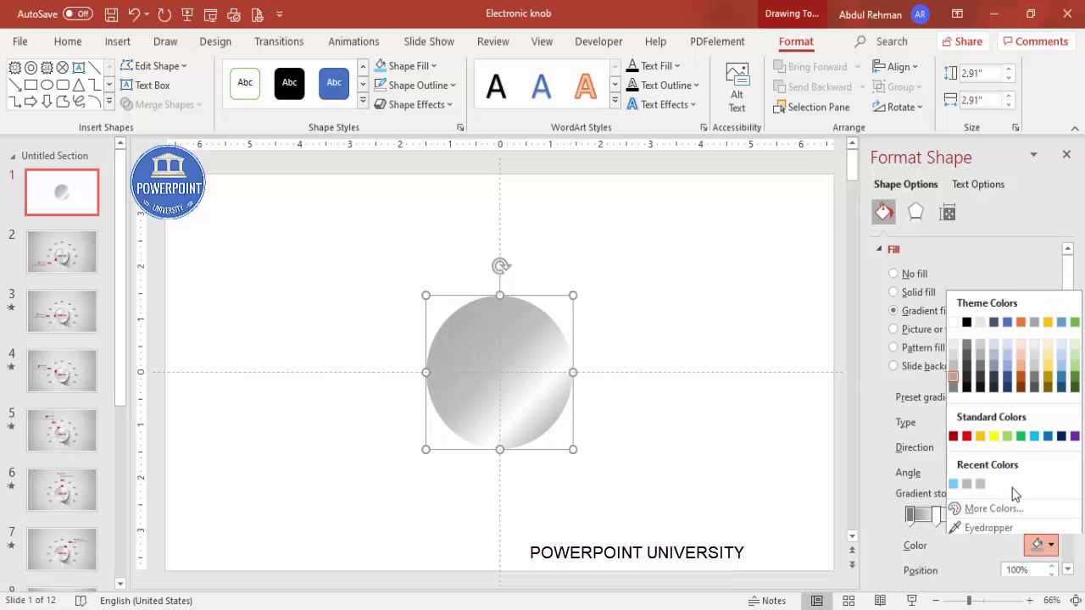
pyautogui.click(968, 367)
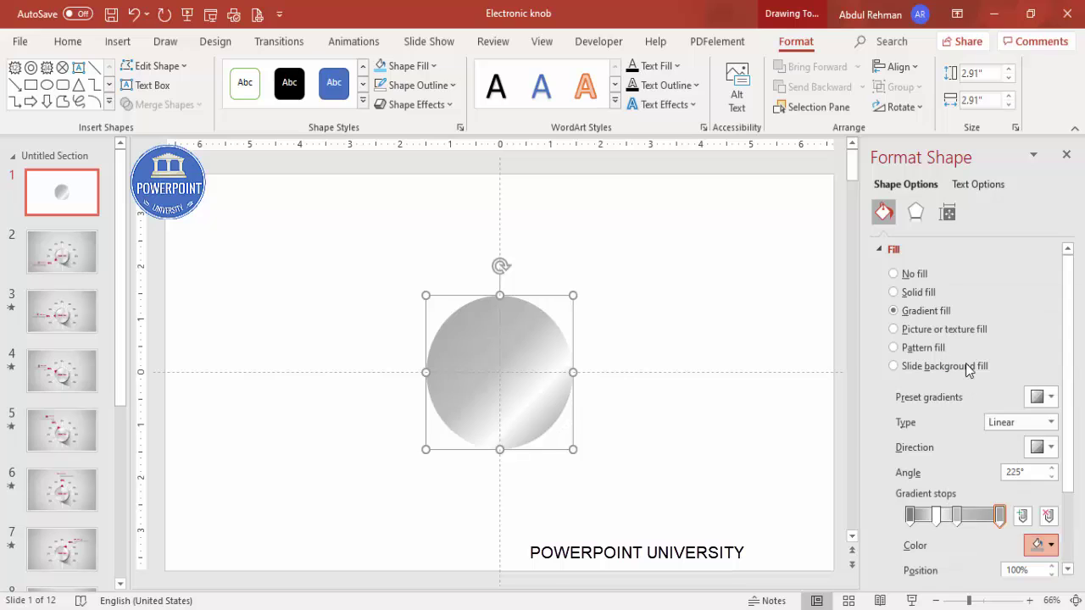
pyautogui.moveTo(935, 516)
pyautogui.mouseDown()
pyautogui.moveTo(975, 516)
pyautogui.moveTo(925, 520)
pyautogui.mouseUp()
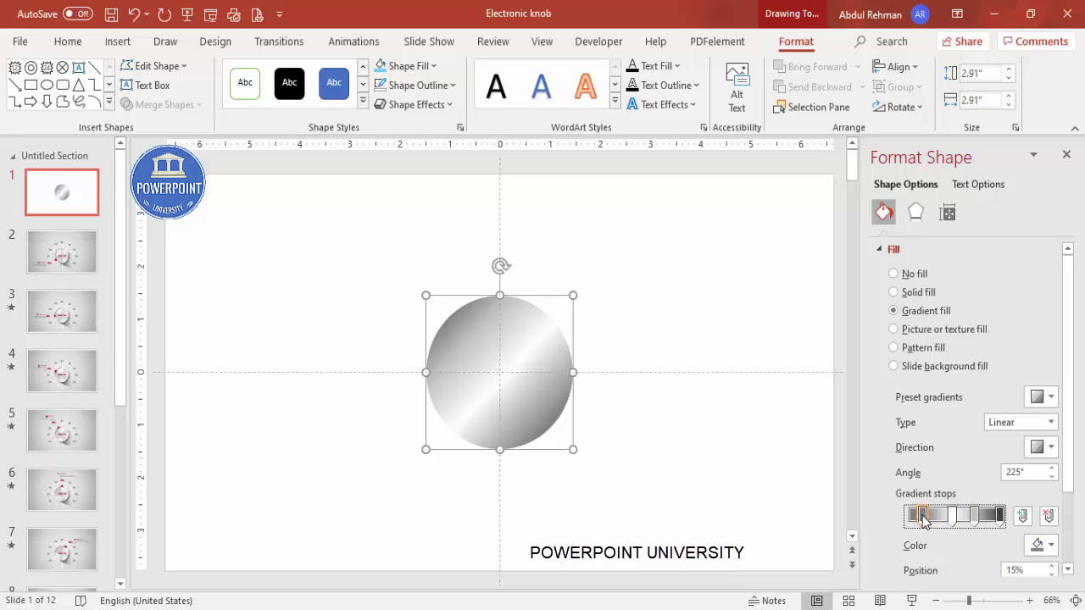
pyautogui.click(657, 318)
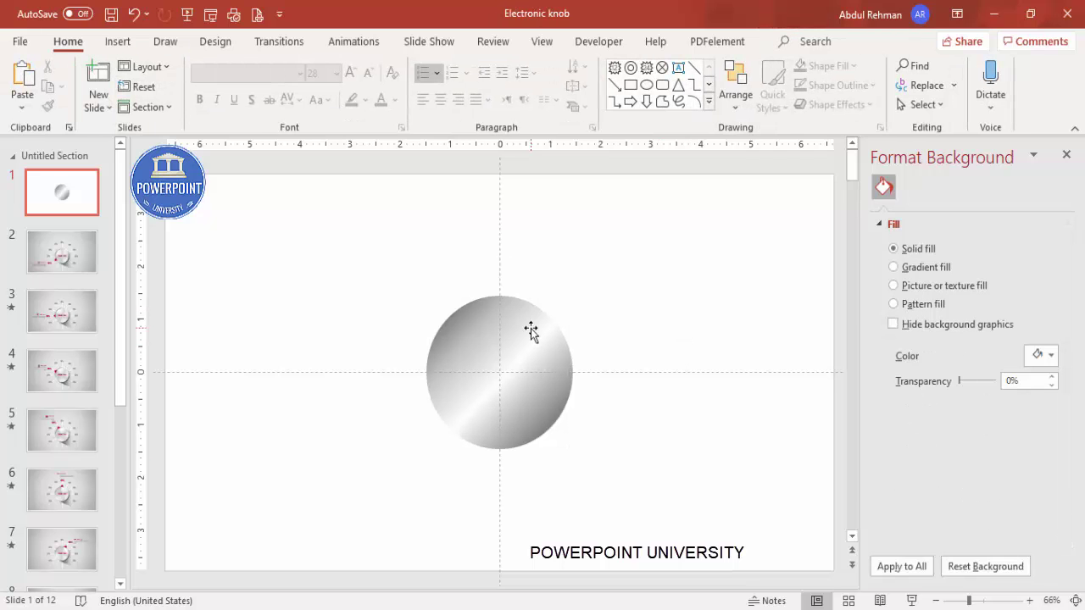
pyautogui.click(531, 330)
# Step: Duplicate the circle, shrink the copy to 2.5", and make its gradient radial from centre
pyautogui.moveTo(530, 328); pyautogui.dragTo(676, 315)
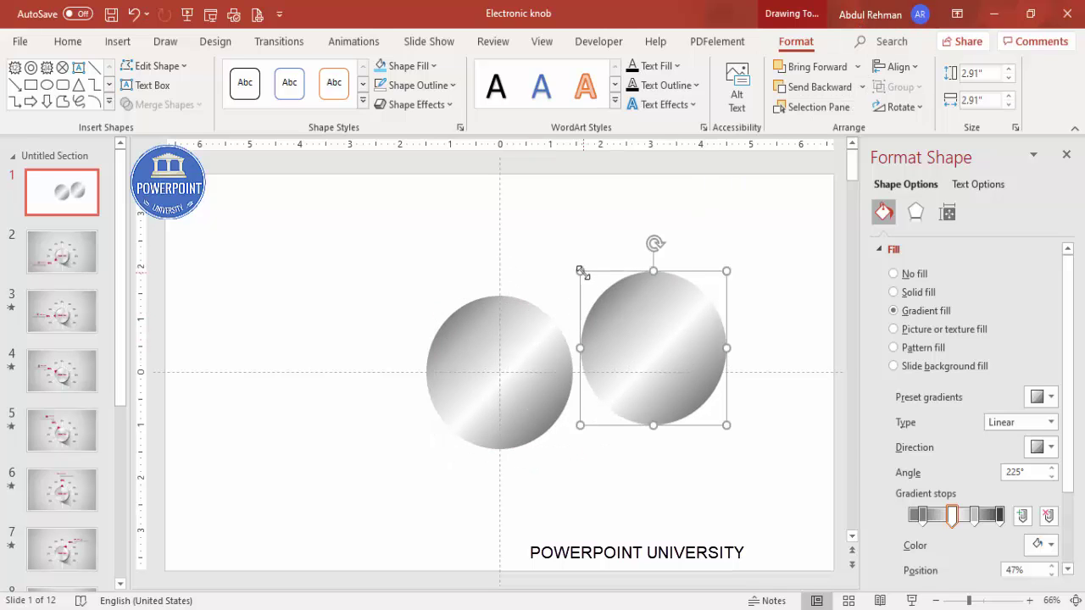
pyautogui.moveTo(575, 271); pyautogui.dragTo(601, 292)
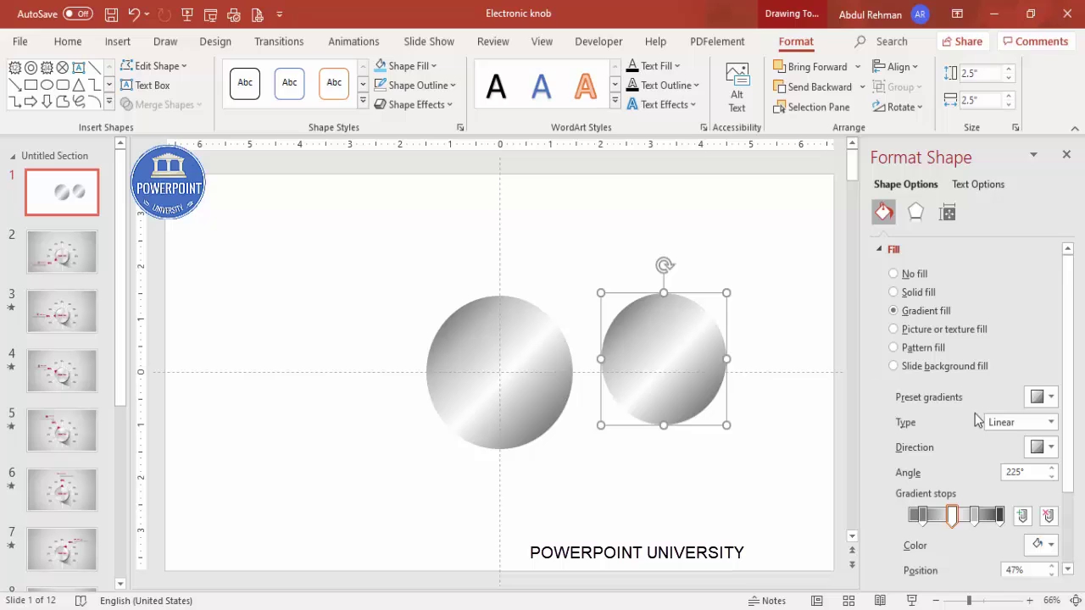
pyautogui.click(1049, 422)
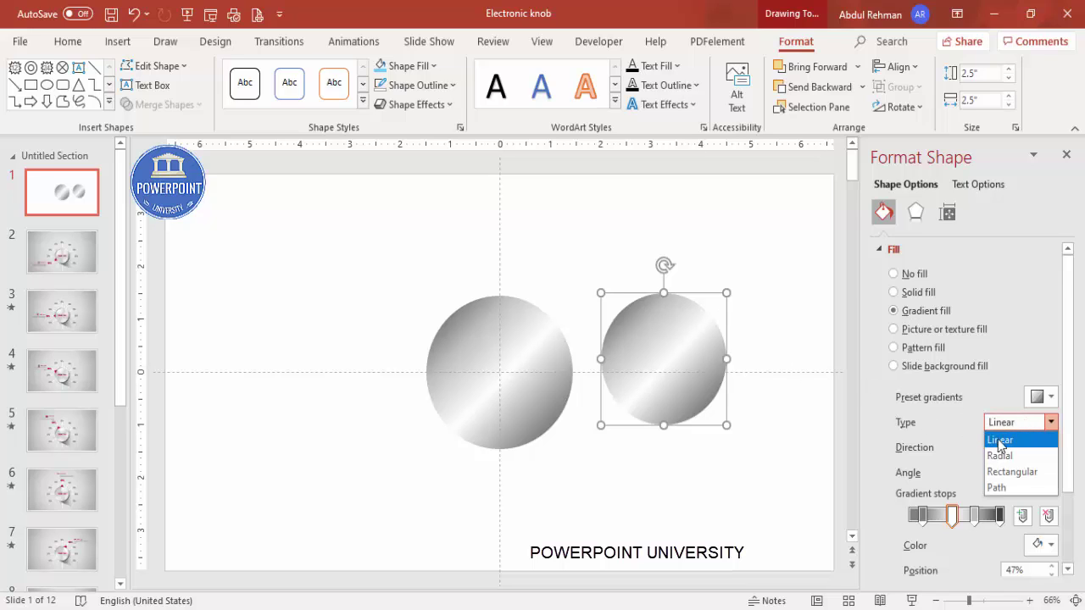
pyautogui.click(1000, 457)
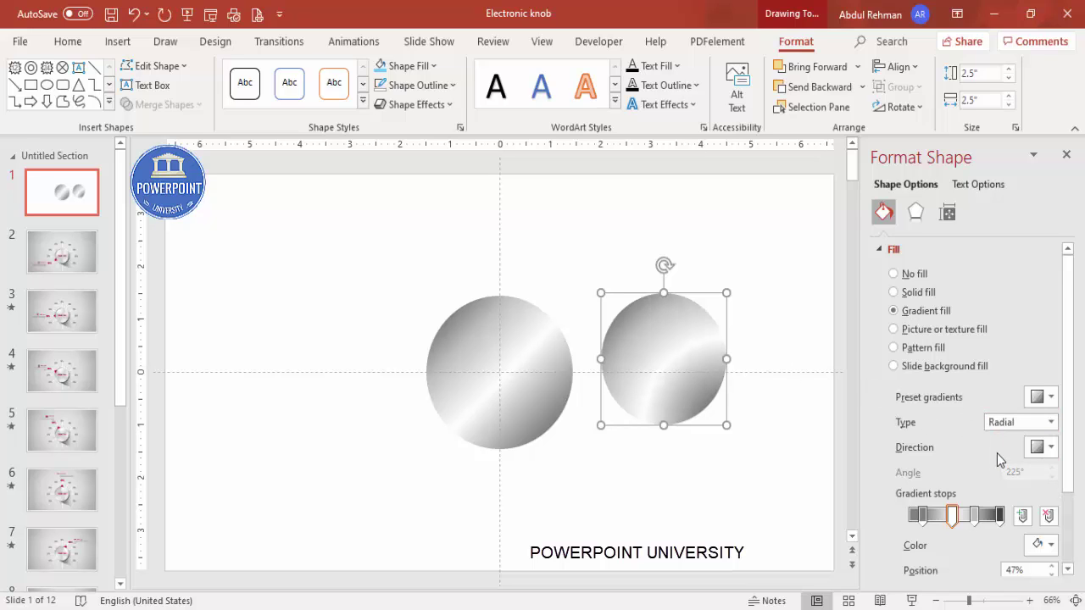
pyautogui.click(1022, 431)
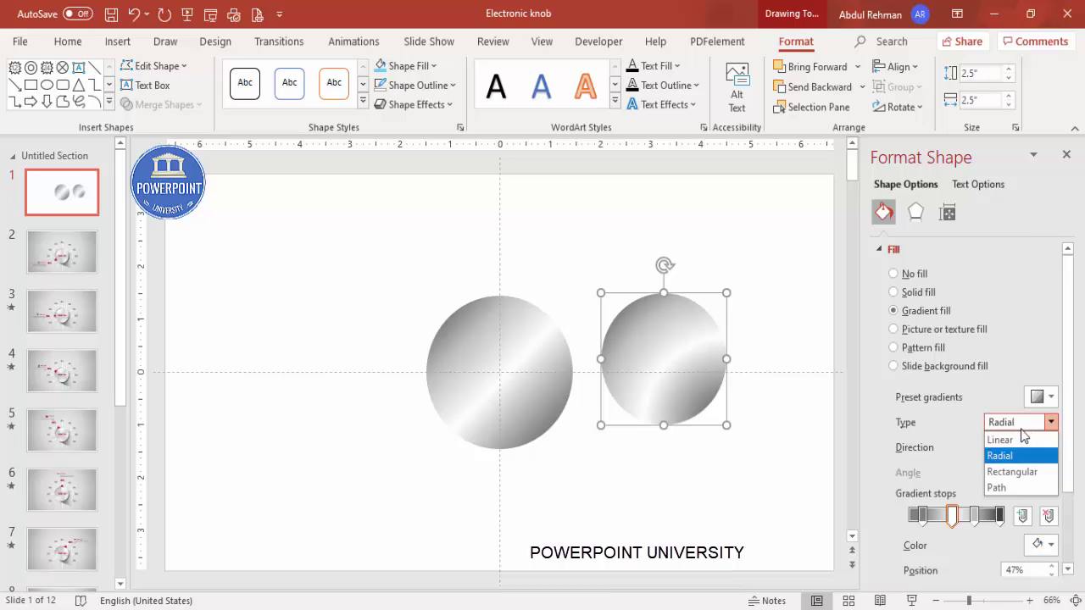
pyautogui.click(1023, 454)
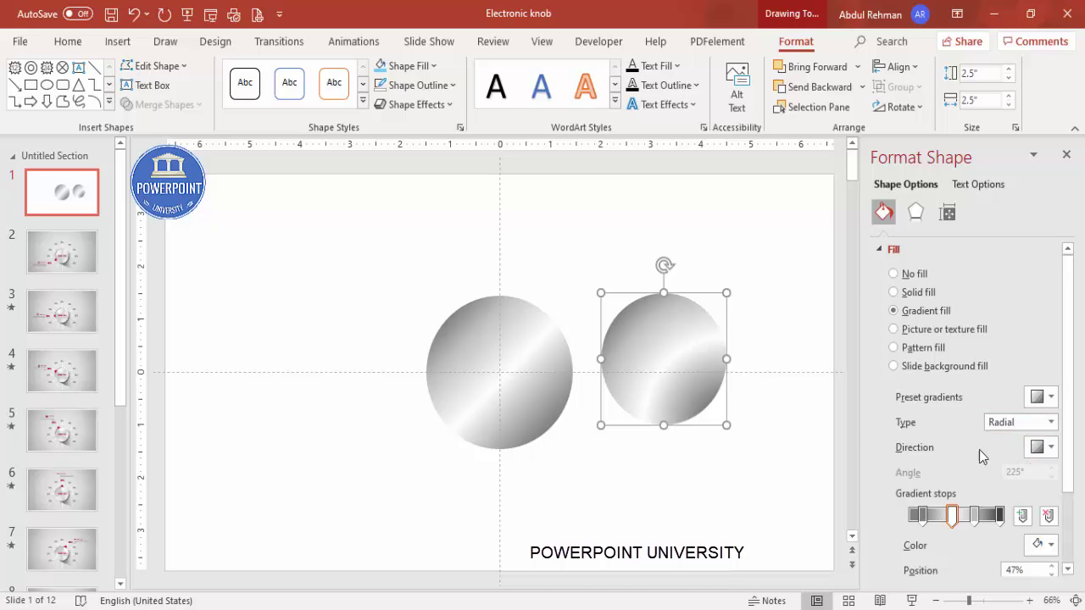
pyautogui.click(1039, 447)
pyautogui.click(991, 481)
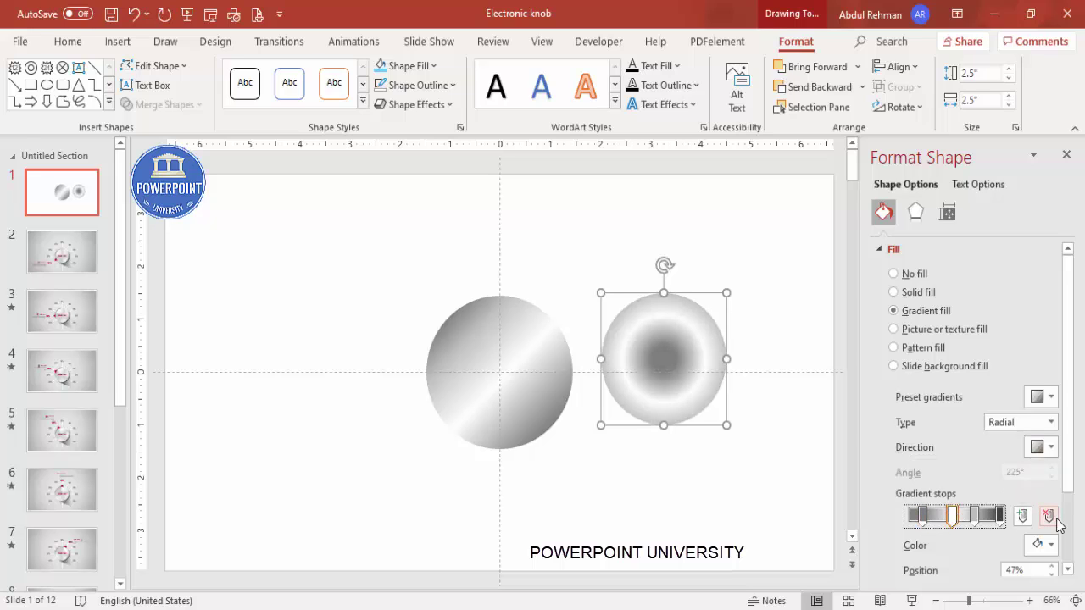
# Step: Remove the 47% and dark end stops and rearrange the rest for a light centre
pyautogui.click(1049, 515)
pyautogui.click(1001, 516)
pyautogui.click(1048, 515)
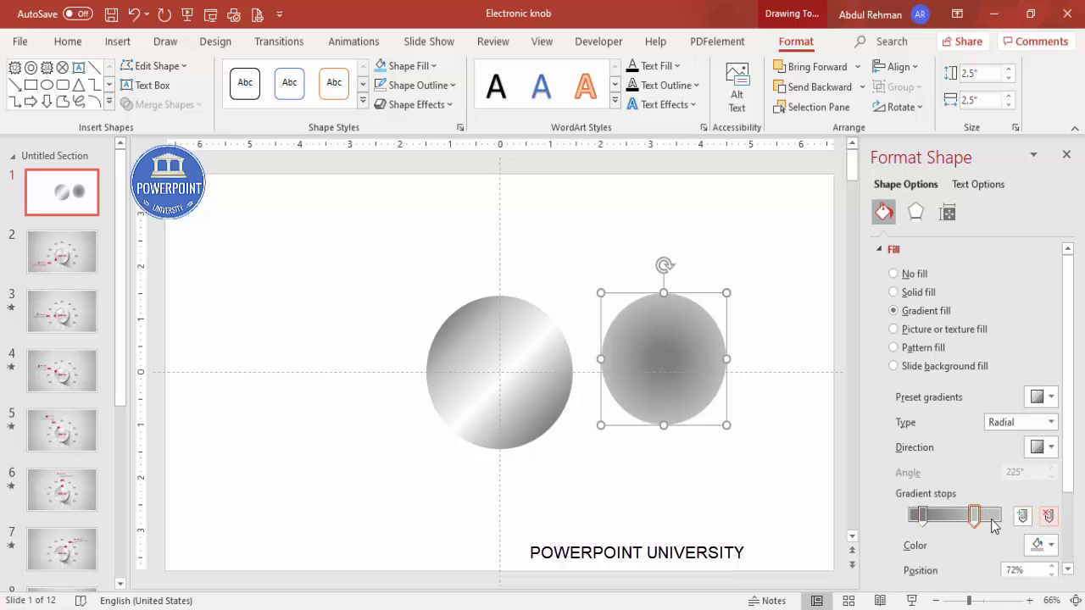
pyautogui.moveTo(975, 516); pyautogui.dragTo(1001, 515)
pyautogui.moveTo(921, 515); pyautogui.dragTo(887, 517)
pyautogui.moveTo(956, 515); pyautogui.dragTo(1000, 515)
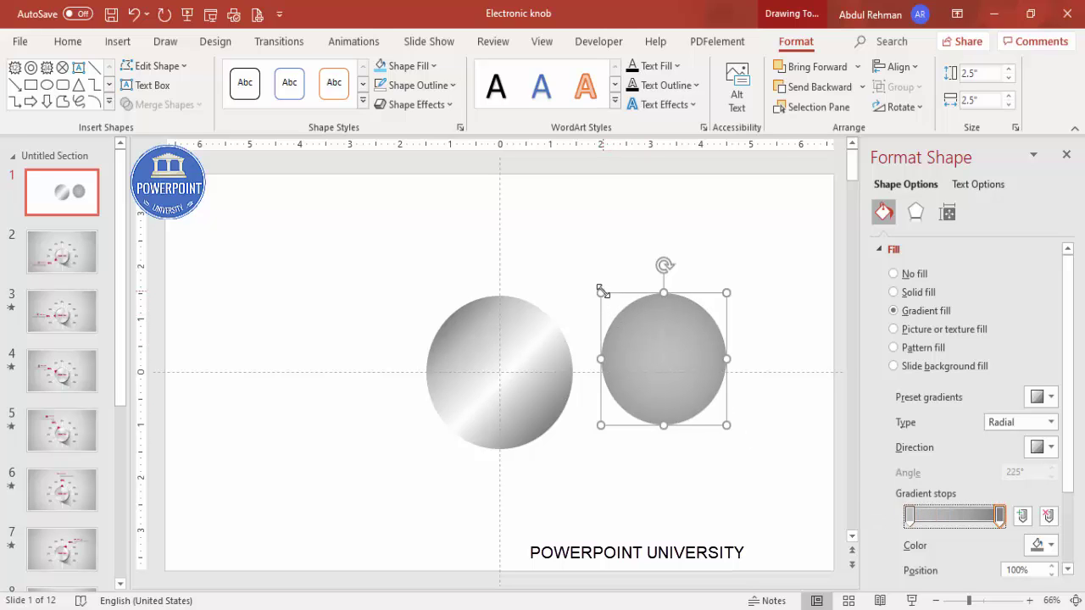
# Step: Centre the small circle horizontally and vertically over the large one
pyautogui.click(897, 67)
pyautogui.click(911, 92)
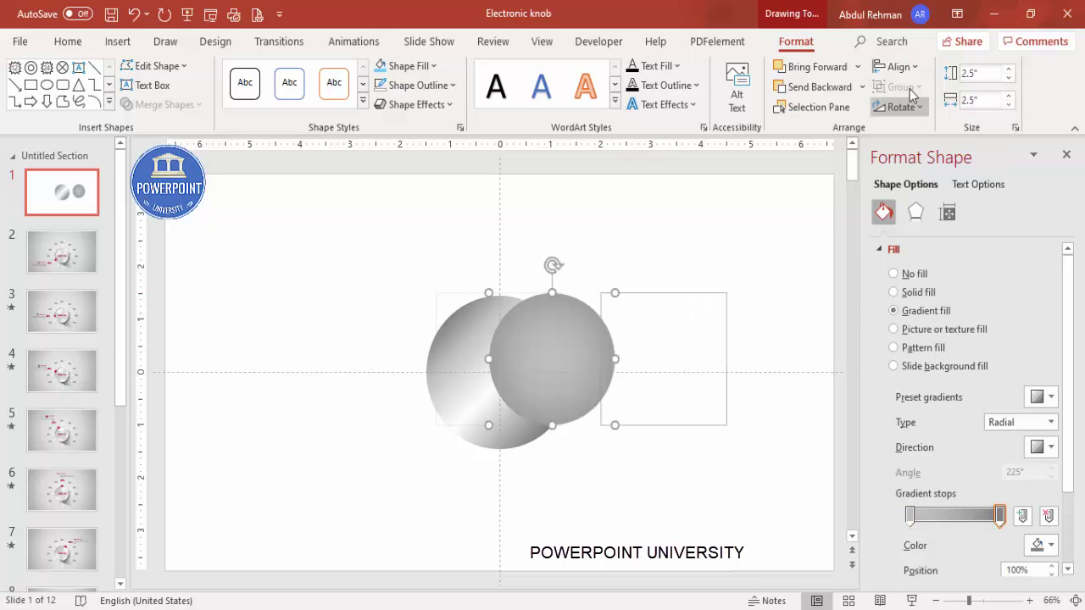
pyautogui.click(897, 67)
pyautogui.click(932, 181)
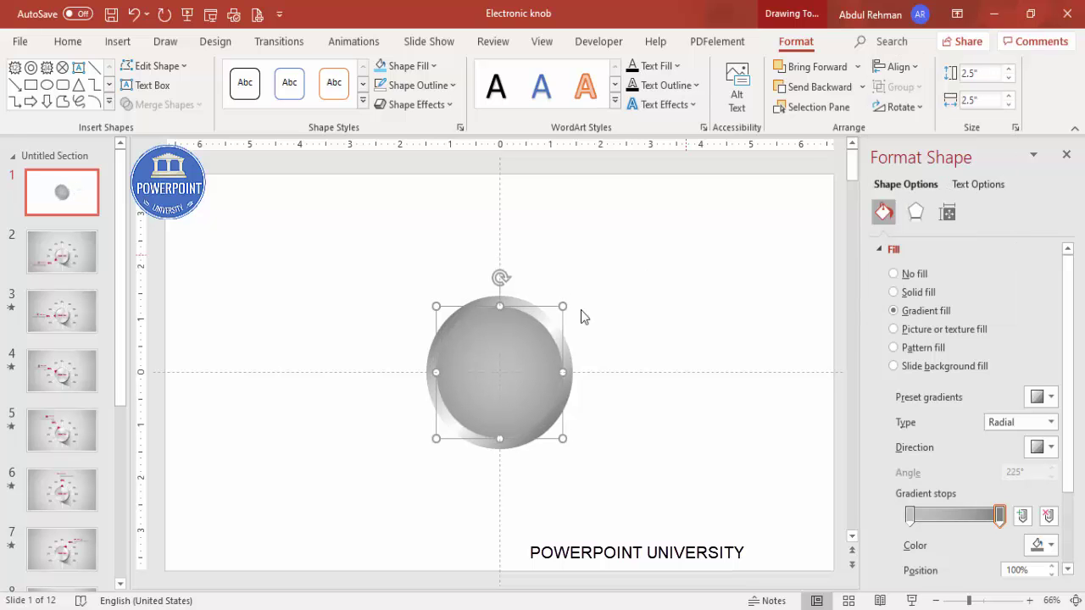
pyautogui.click(585, 354)
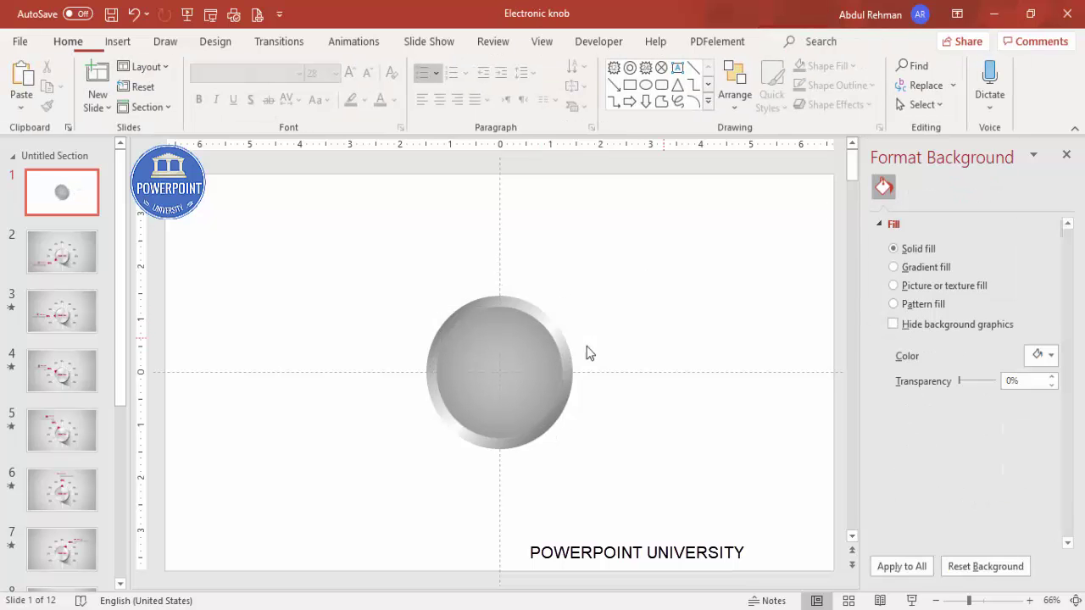
# Step: Move the second circle beside the knob and give it a Rectangular gradient
pyautogui.click(509, 343)
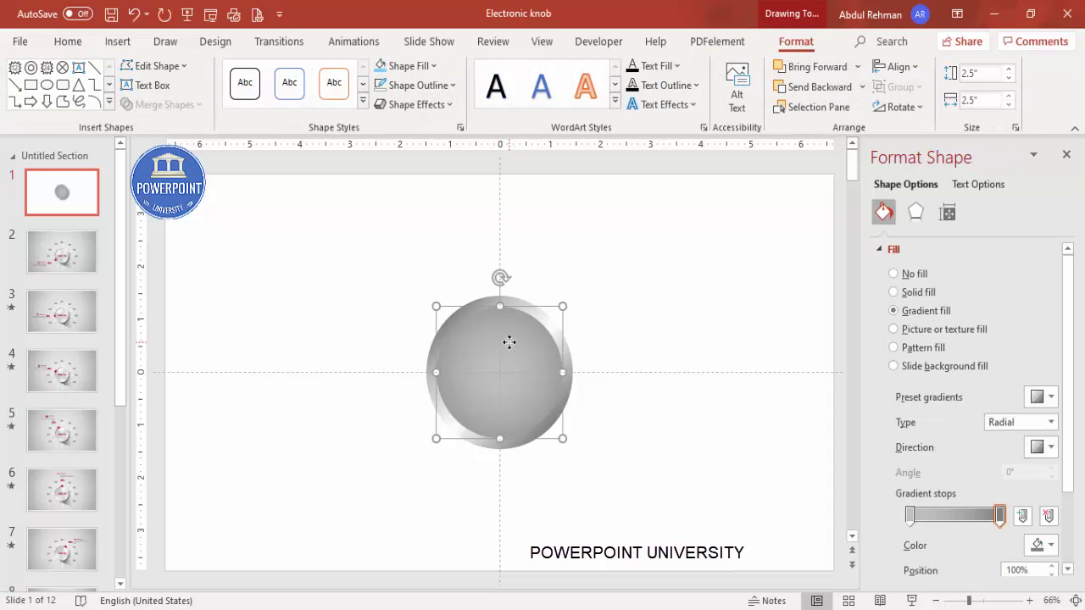
pyautogui.moveTo(509, 343); pyautogui.dragTo(714, 331)
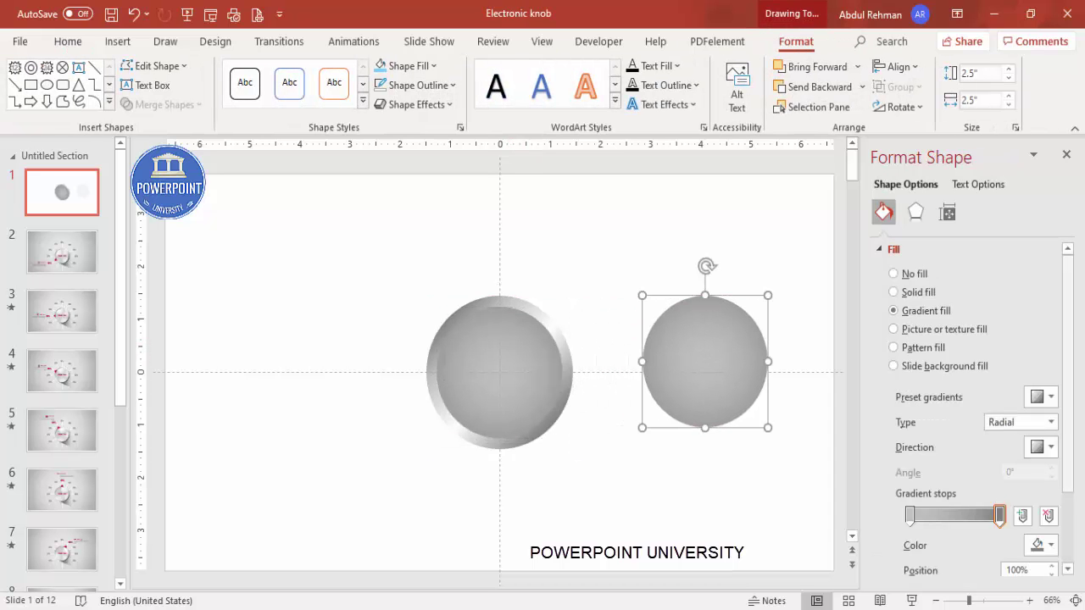
pyautogui.click(1008, 423)
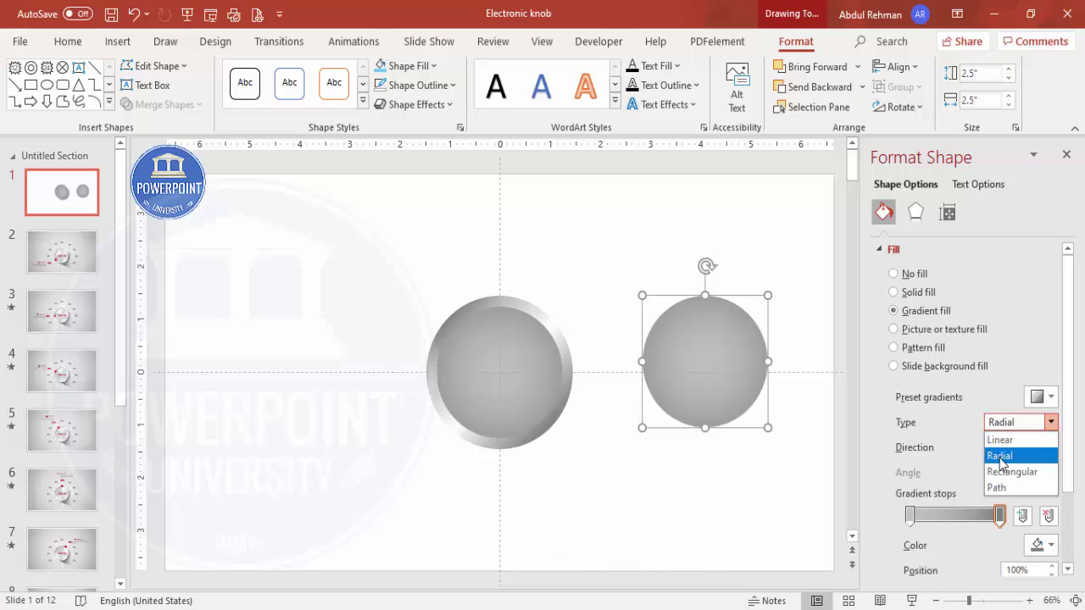
pyautogui.click(1000, 488)
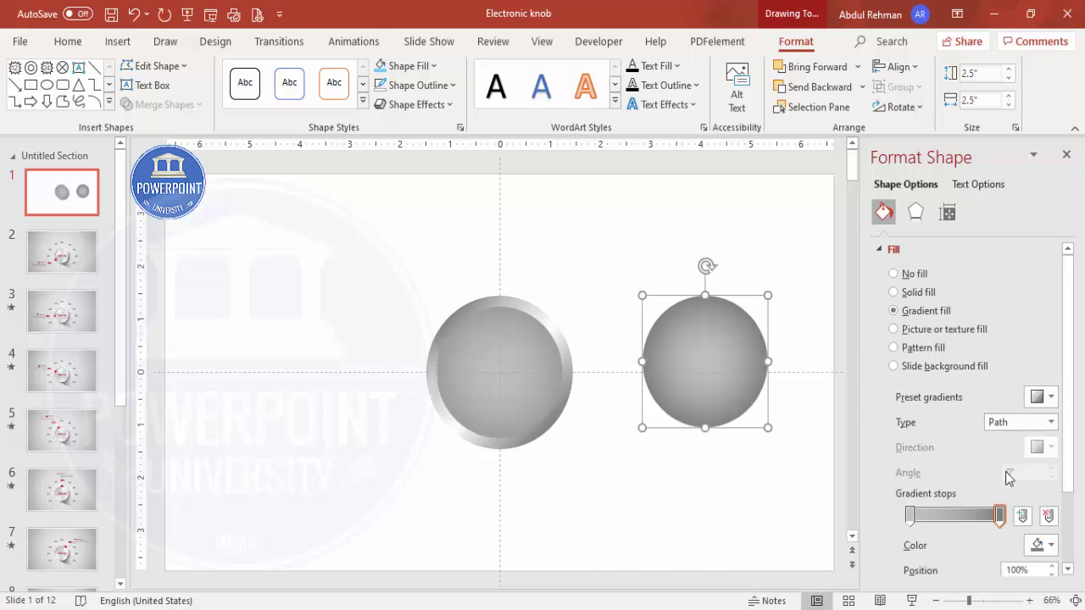
pyautogui.click(1020, 422)
pyautogui.click(1013, 473)
# Step: Make the end stop fully transparent and the middle stop white at 23% transparency
pyautogui.moveTo(912, 517); pyautogui.dragTo(950, 520)
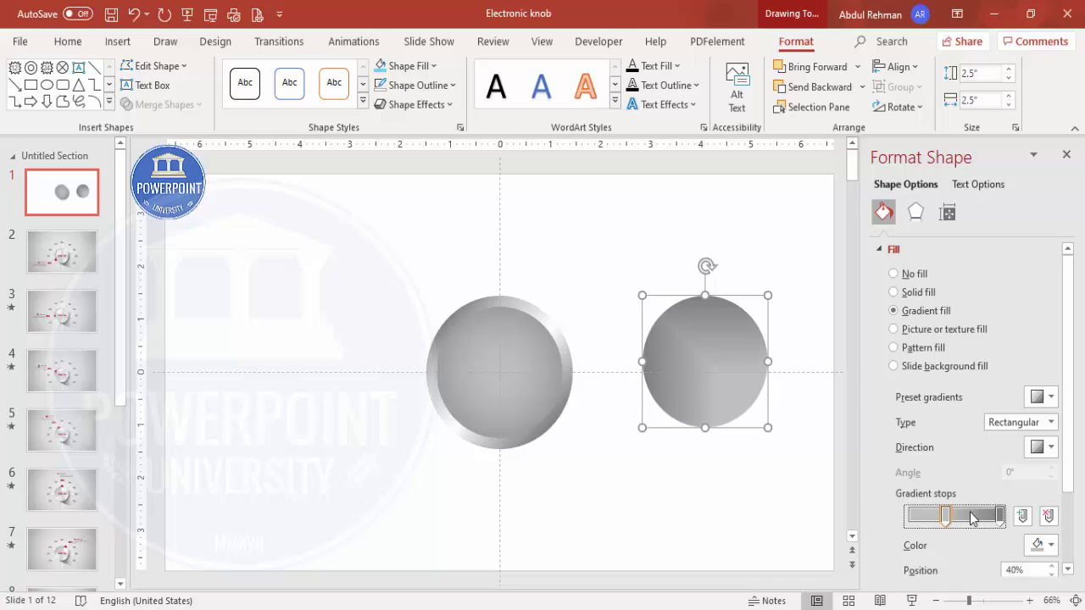
pyautogui.click(999, 515)
pyautogui.click(1070, 502)
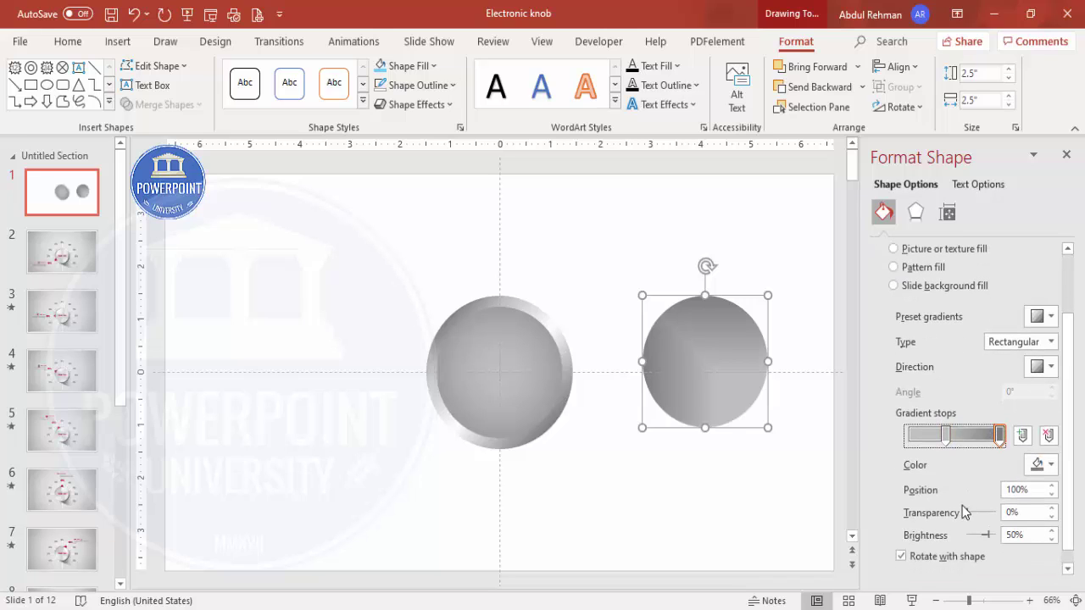
pyautogui.moveTo(972, 520); pyautogui.dragTo(999, 515)
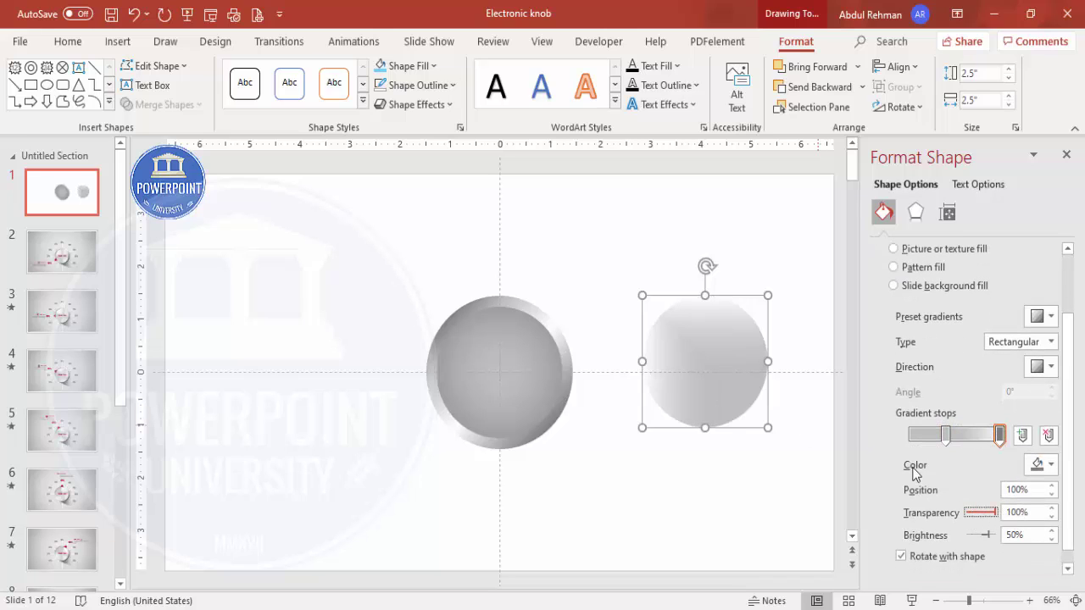
pyautogui.moveTo(945, 443); pyautogui.dragTo(936, 442)
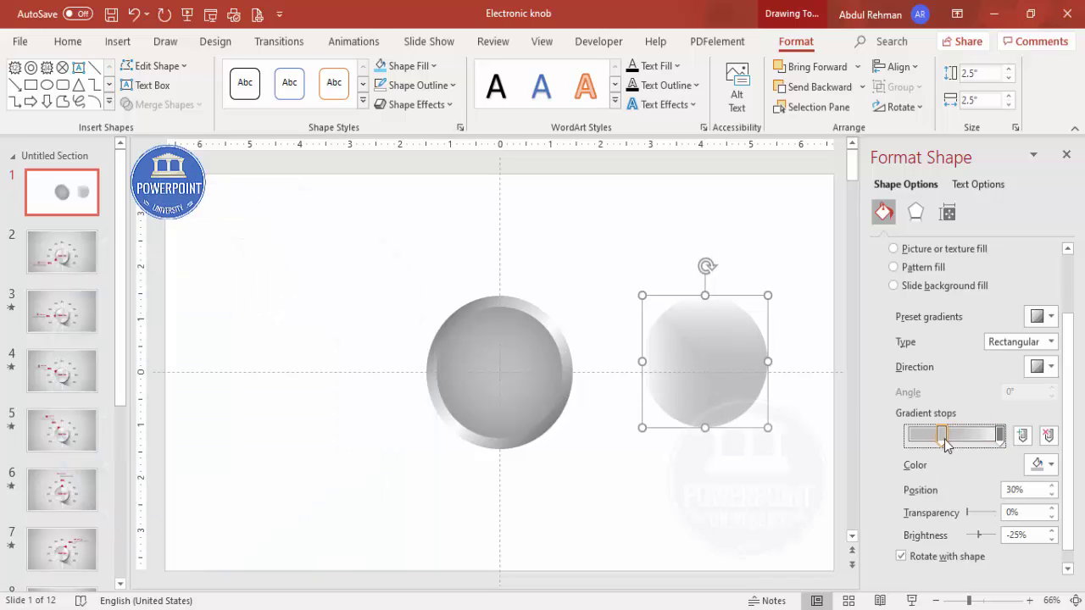
pyautogui.click(1035, 464)
pyautogui.click(953, 238)
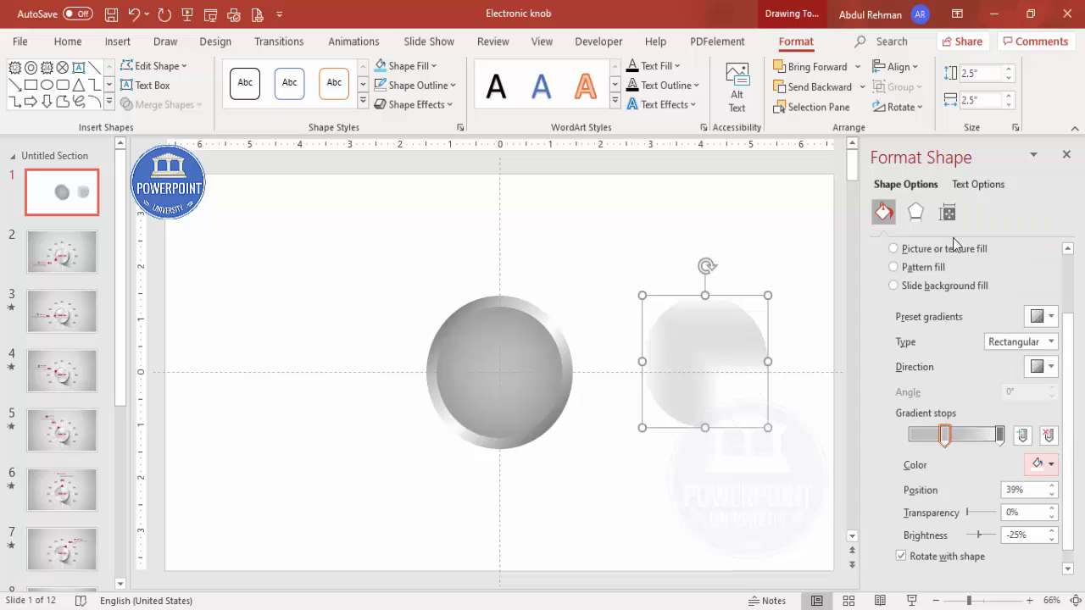
pyautogui.moveTo(969, 513); pyautogui.dragTo(972, 513)
# Step: Lay the highlight circle over the grey knob and move the unfilled circle aside
pyautogui.moveTo(751, 347); pyautogui.dragTo(544, 354)
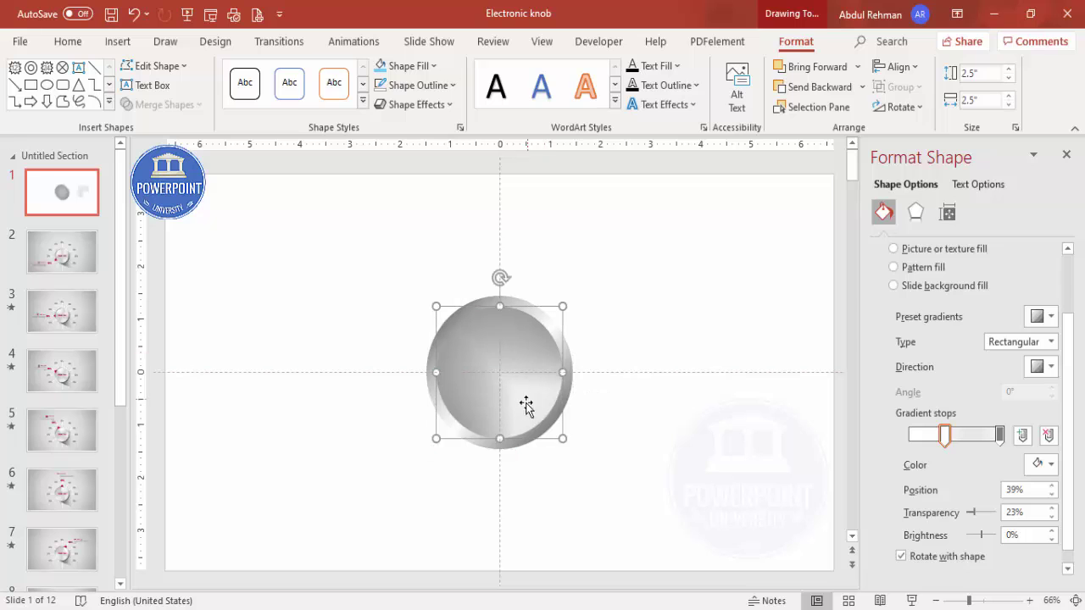
pyautogui.click(613, 330)
pyautogui.moveTo(388, 298); pyautogui.dragTo(594, 481)
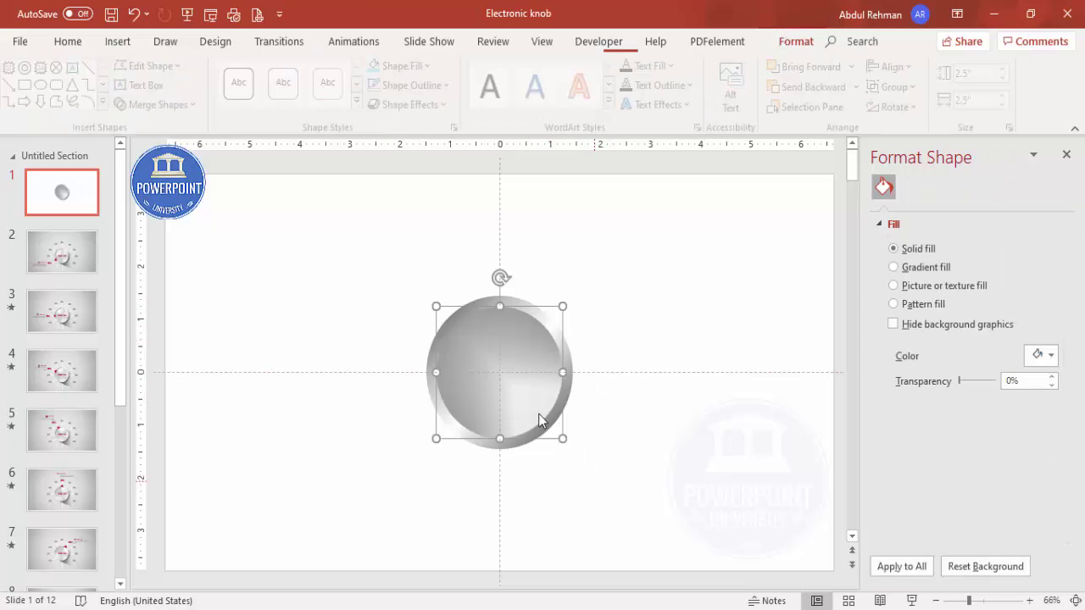
pyautogui.click(515, 340)
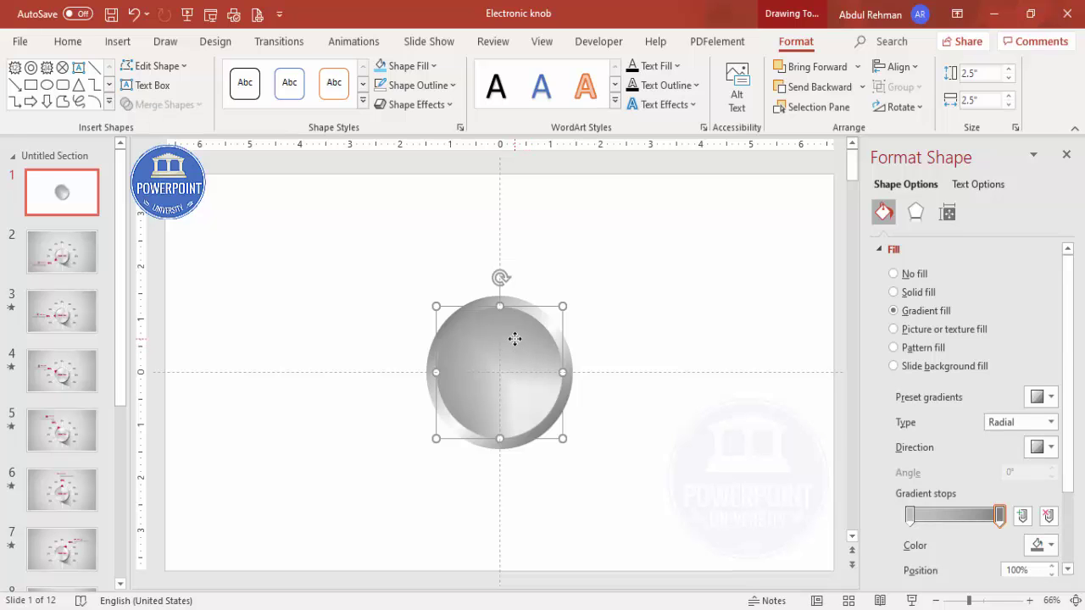
pyautogui.click(601, 326)
pyautogui.moveTo(399, 283); pyautogui.dragTo(574, 487)
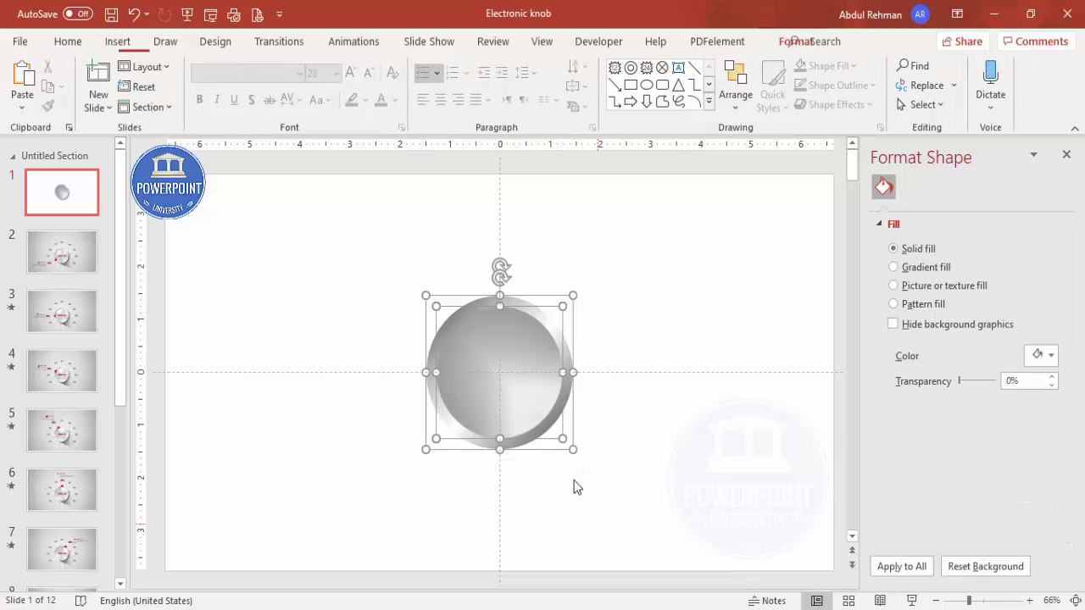
pyautogui.click(529, 308)
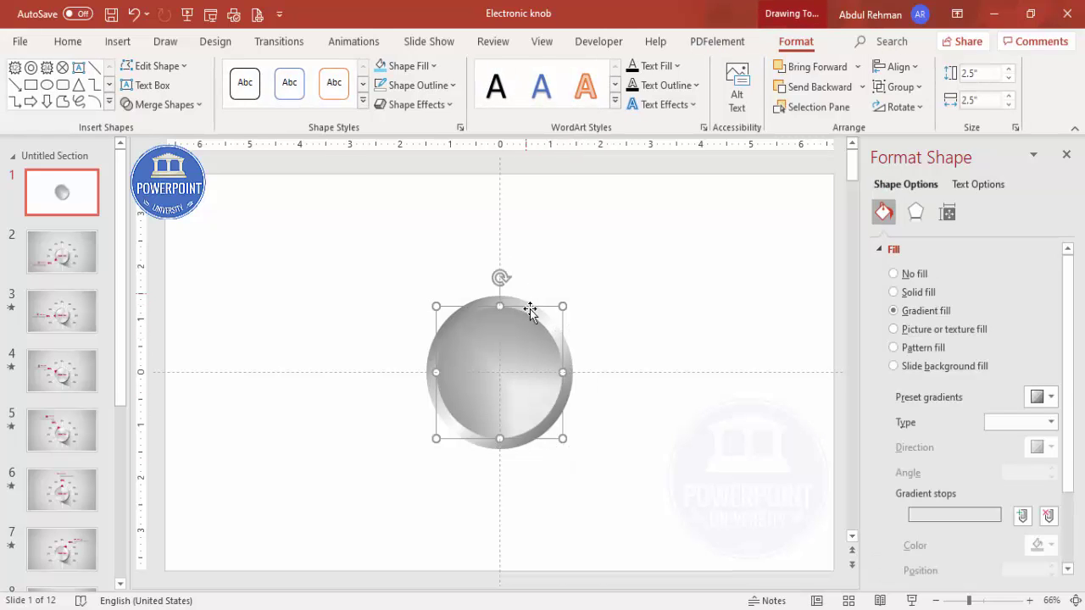
pyautogui.click(537, 321)
pyautogui.moveTo(522, 332); pyautogui.dragTo(559, 355)
pyautogui.click(649, 323)
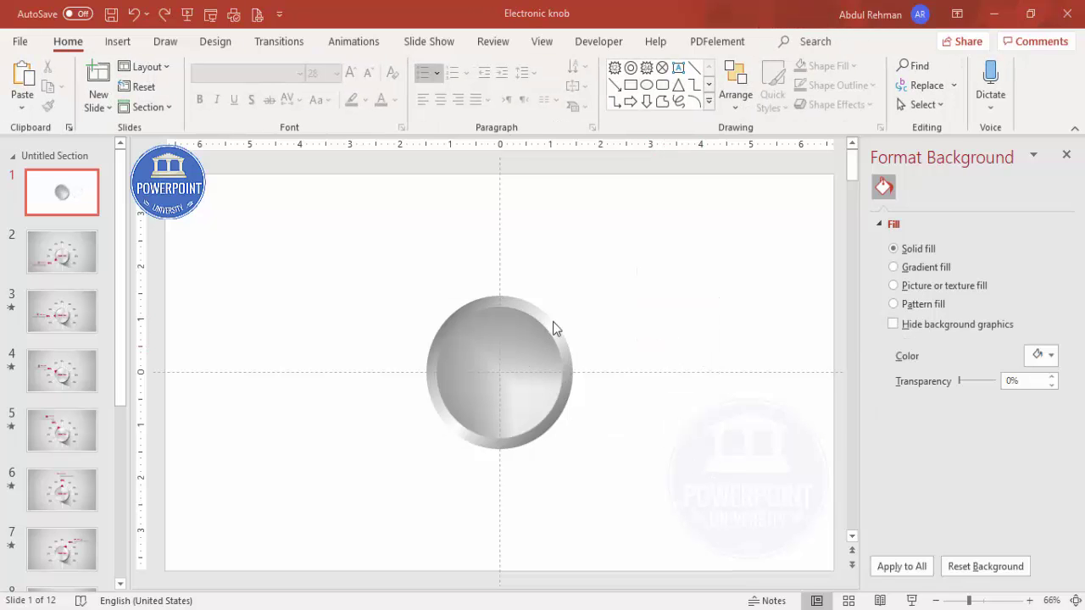
# Step: Trace a four-sided freeform from the knob's lower edge to the lower right, closing it
pyautogui.click(107, 46)
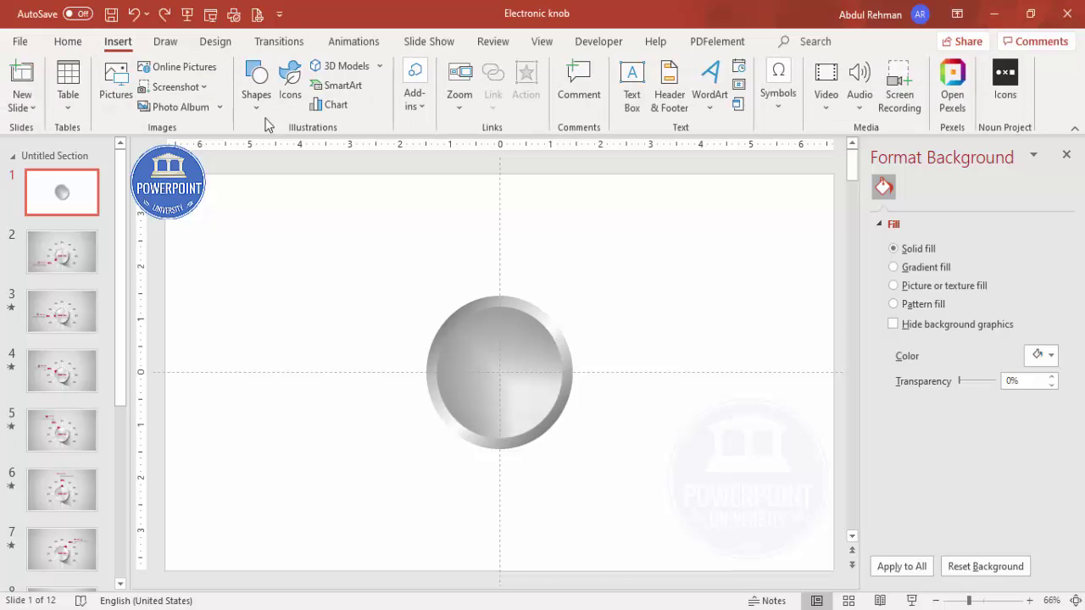
pyautogui.click(255, 112)
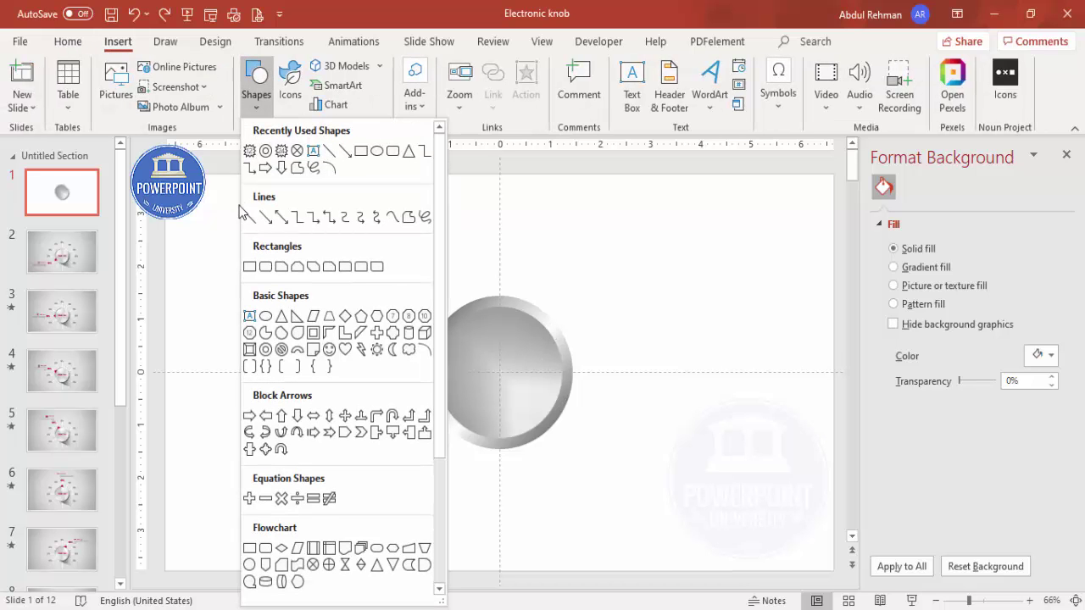
pyautogui.click(407, 219)
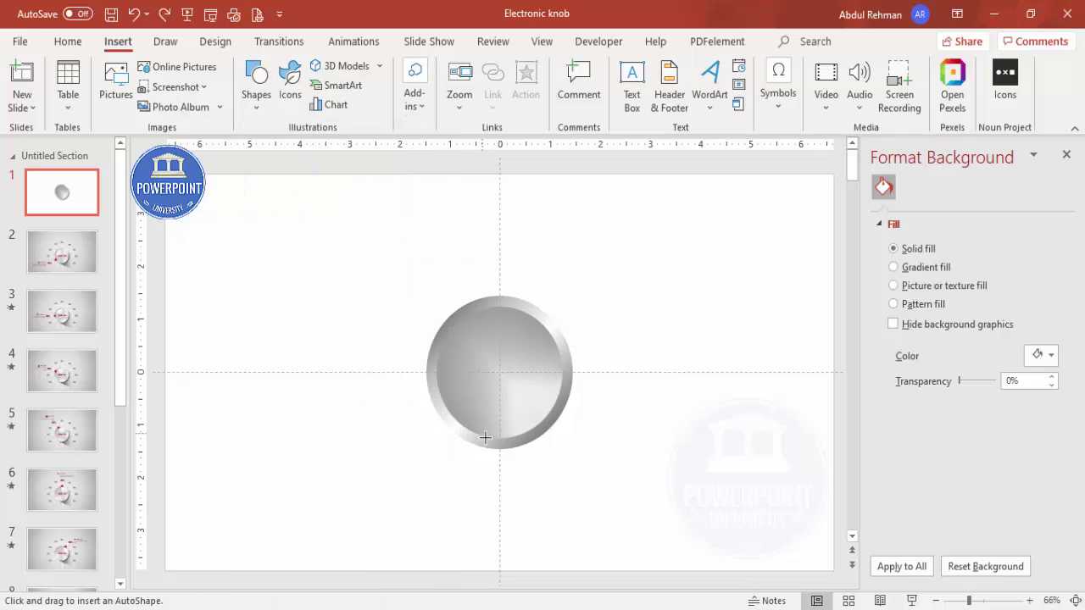
pyautogui.moveTo(480, 446); pyautogui.dragTo(543, 316)
pyautogui.click(696, 404)
pyautogui.click(622, 523)
pyautogui.click(481, 448)
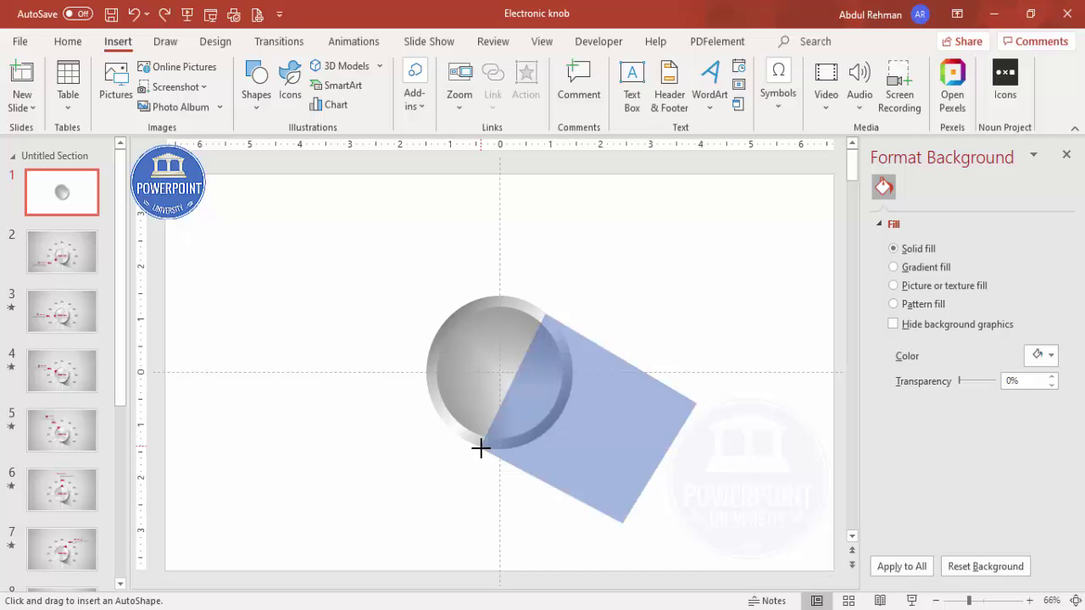
# Step: Give the freeform no outline and a 180° linear gradient with a black end stop
pyautogui.click(440, 85)
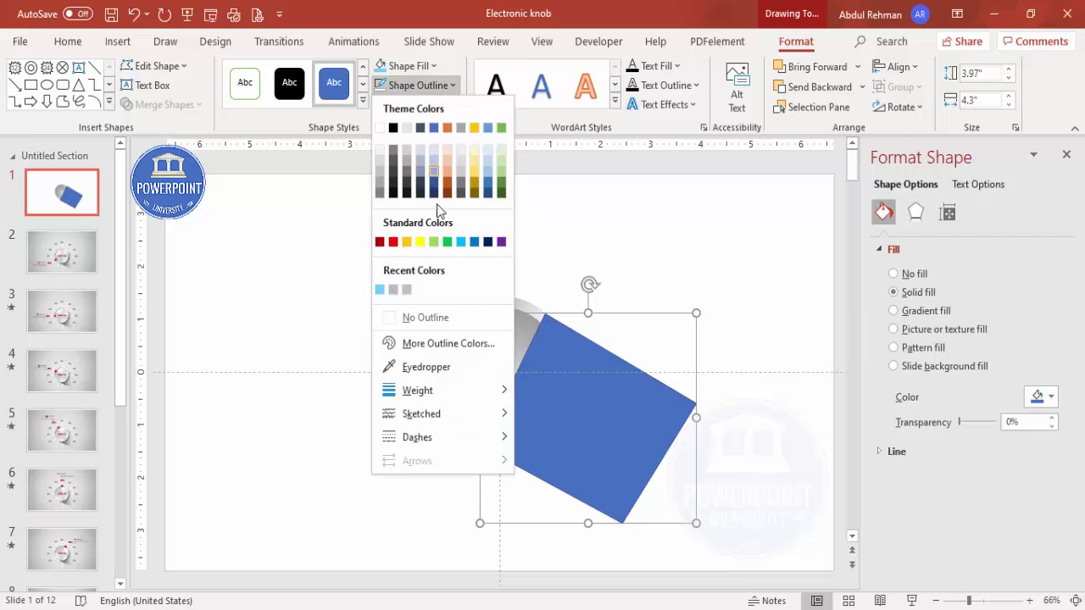
pyautogui.click(439, 319)
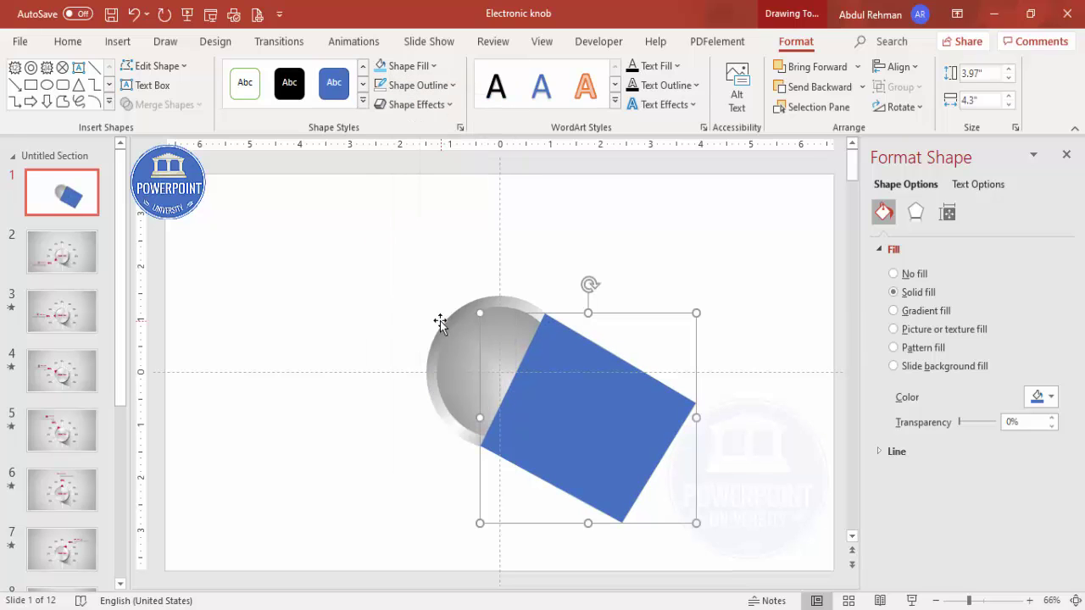
pyautogui.click(924, 314)
pyautogui.click(1026, 424)
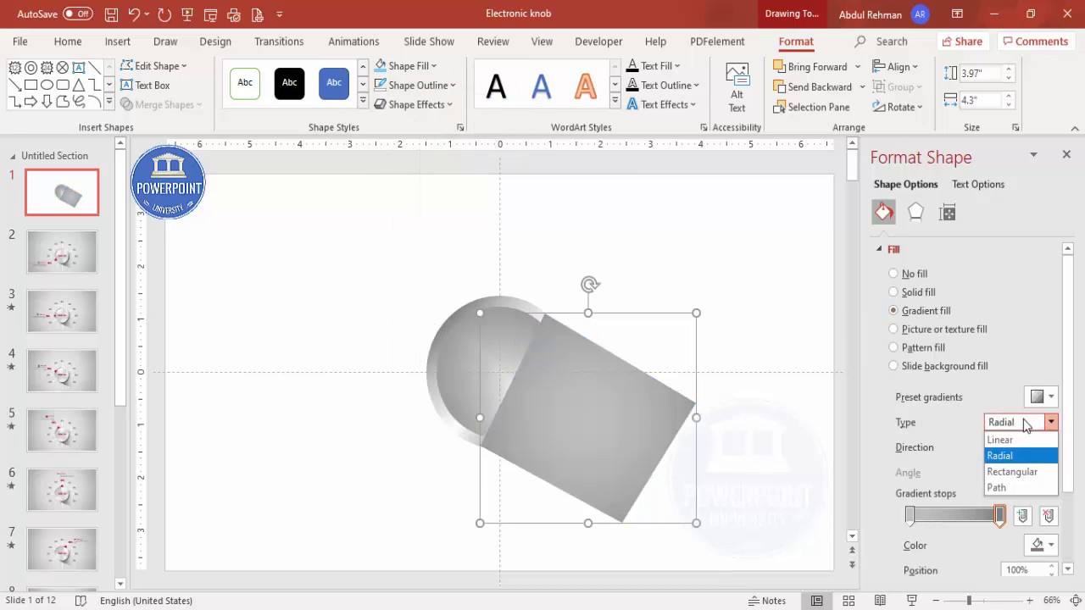
pyautogui.click(1001, 440)
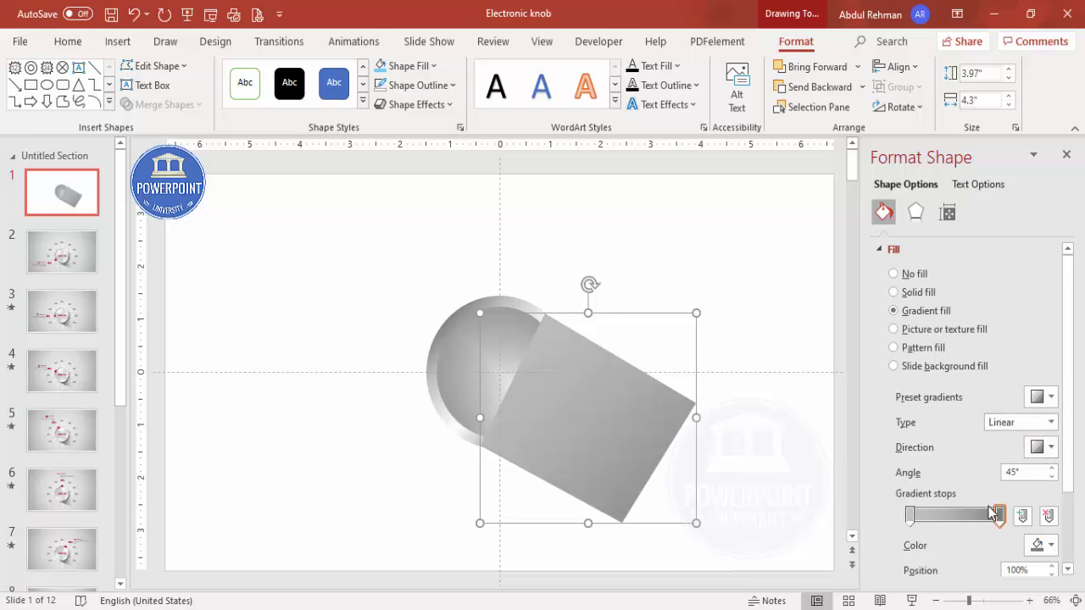
pyautogui.click(1041, 545)
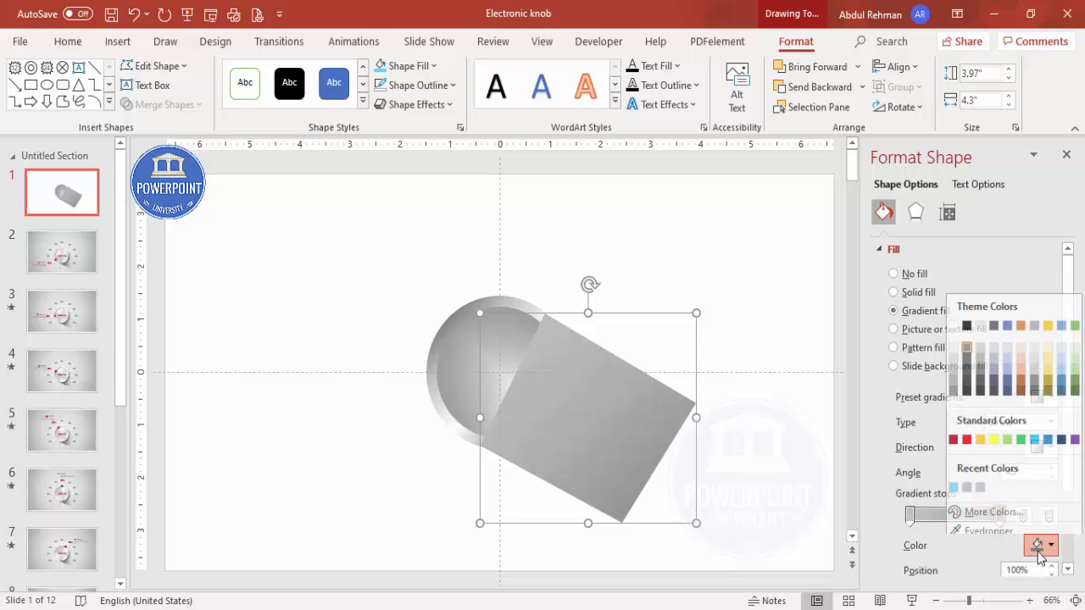
pyautogui.click(966, 320)
pyautogui.click(1049, 447)
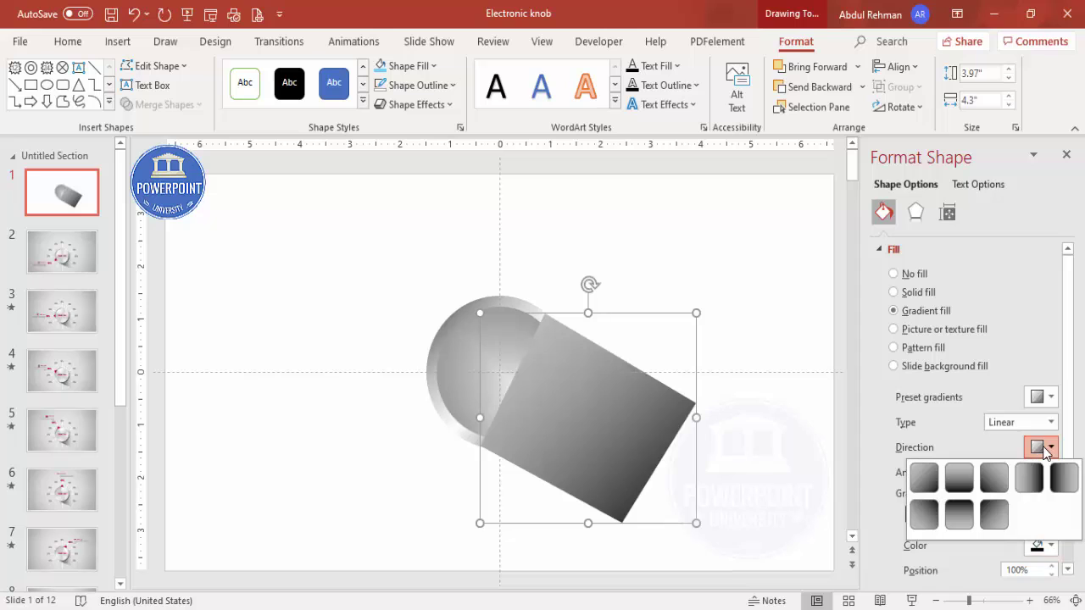
pyautogui.click(1022, 490)
# Step: Make the left stop fully transparent white, shorten the shape, and send it to back
pyautogui.click(911, 515)
pyautogui.scroll(-2, 988, 518)
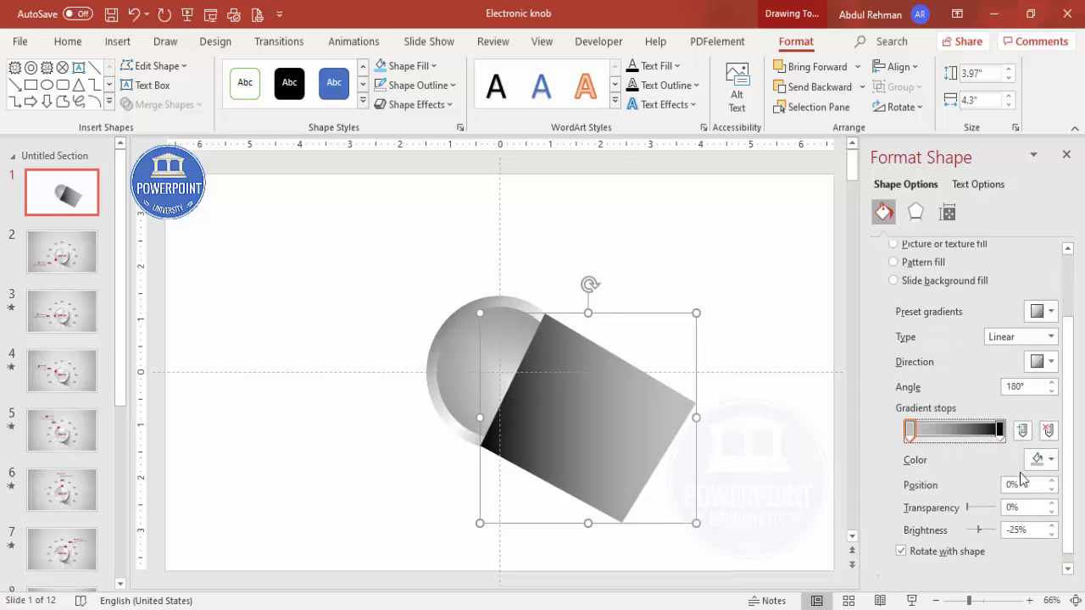
pyautogui.click(1048, 460)
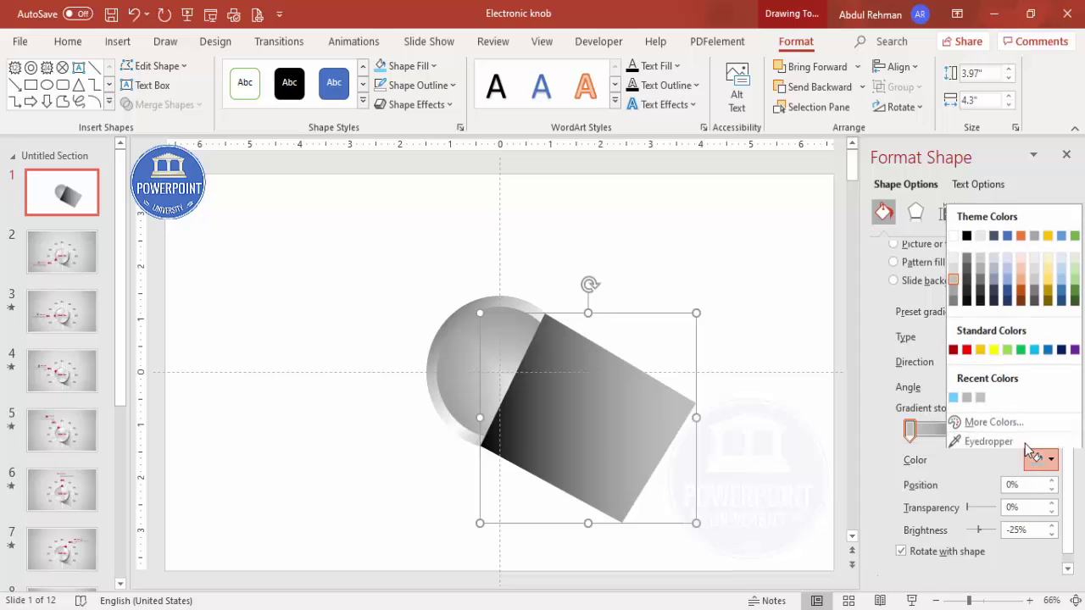
pyautogui.click(953, 234)
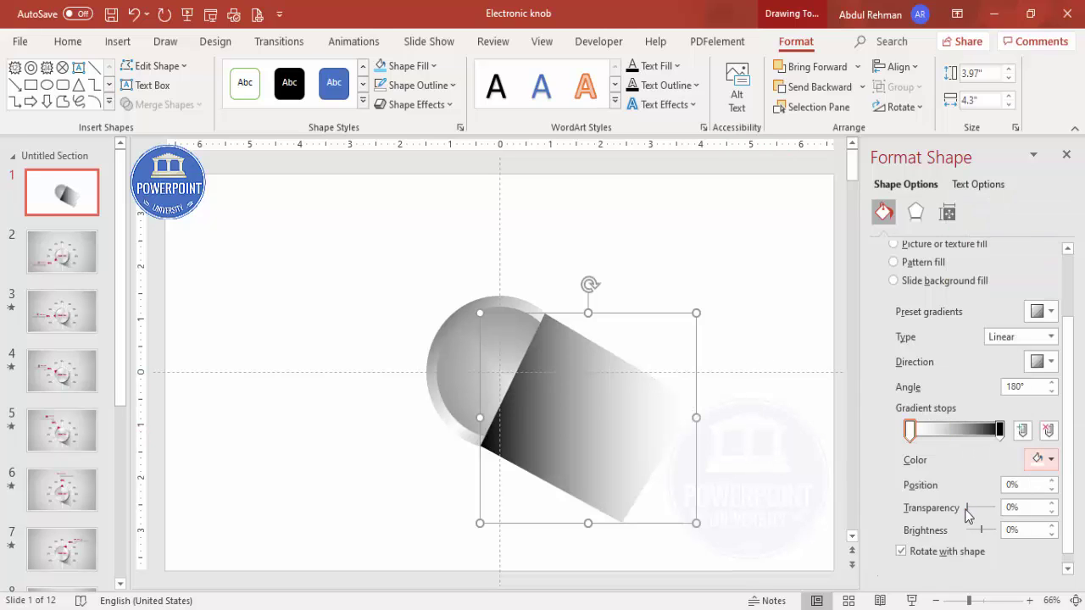
pyautogui.moveTo(966, 508); pyautogui.dragTo(997, 509)
pyautogui.moveTo(588, 313); pyautogui.dragTo(581, 317)
pyautogui.click(864, 92)
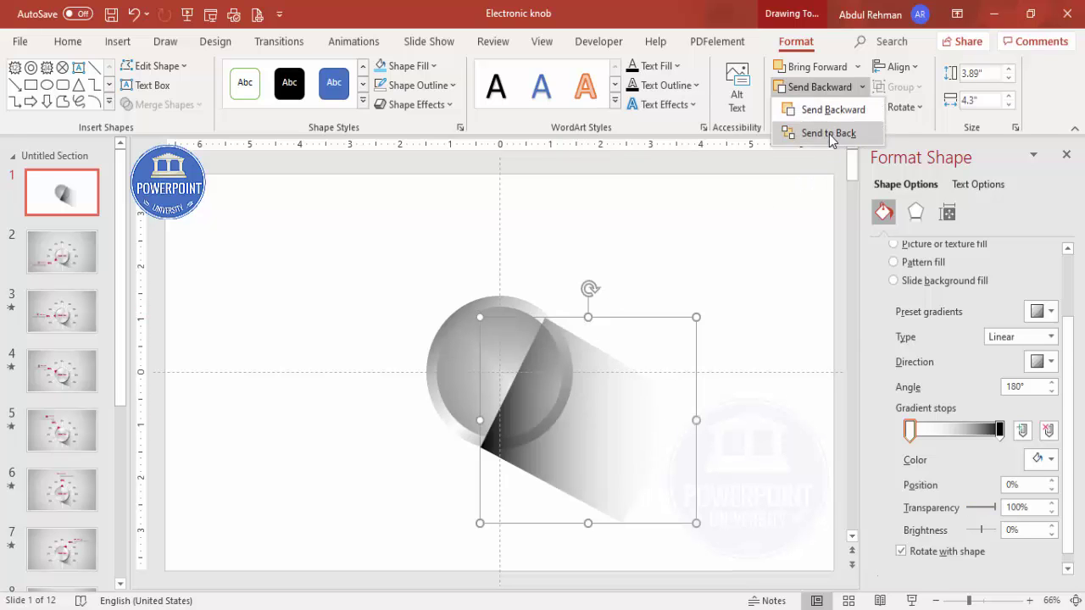
pyautogui.click(787, 136)
pyautogui.click(717, 262)
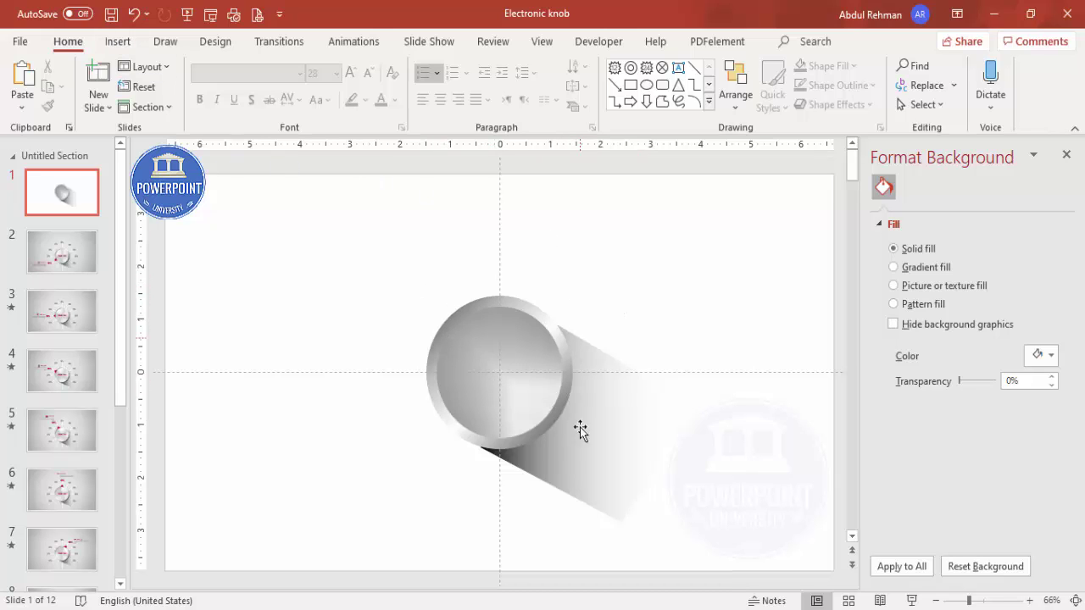
# Step: Draw a 24-point star beside the knob with thin spikes and a grey outline
pyautogui.click(118, 41)
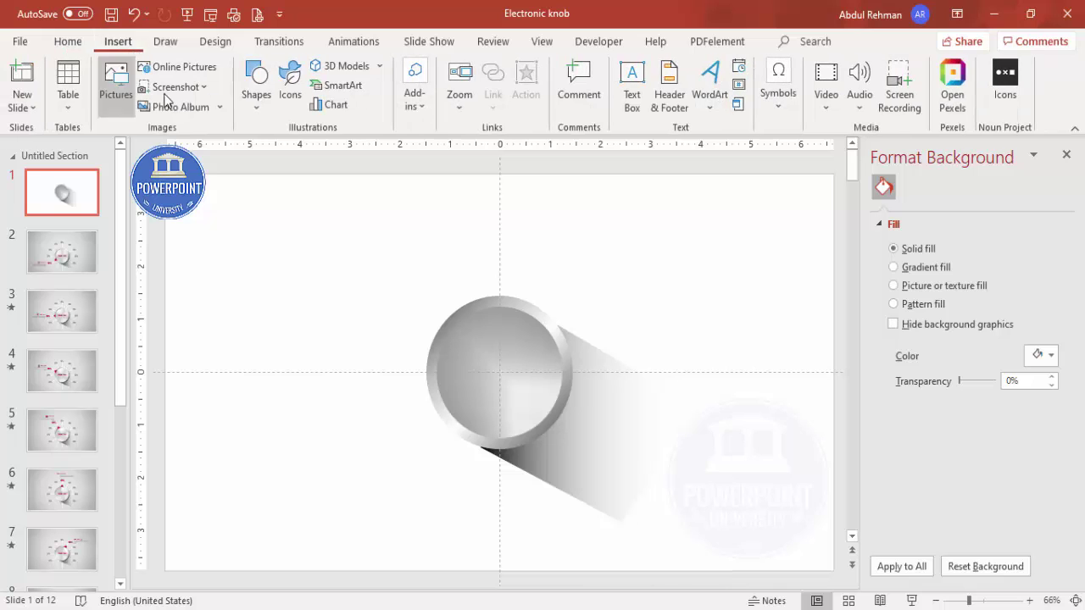
pyautogui.click(256, 84)
pyautogui.scroll(-3, 315, 334)
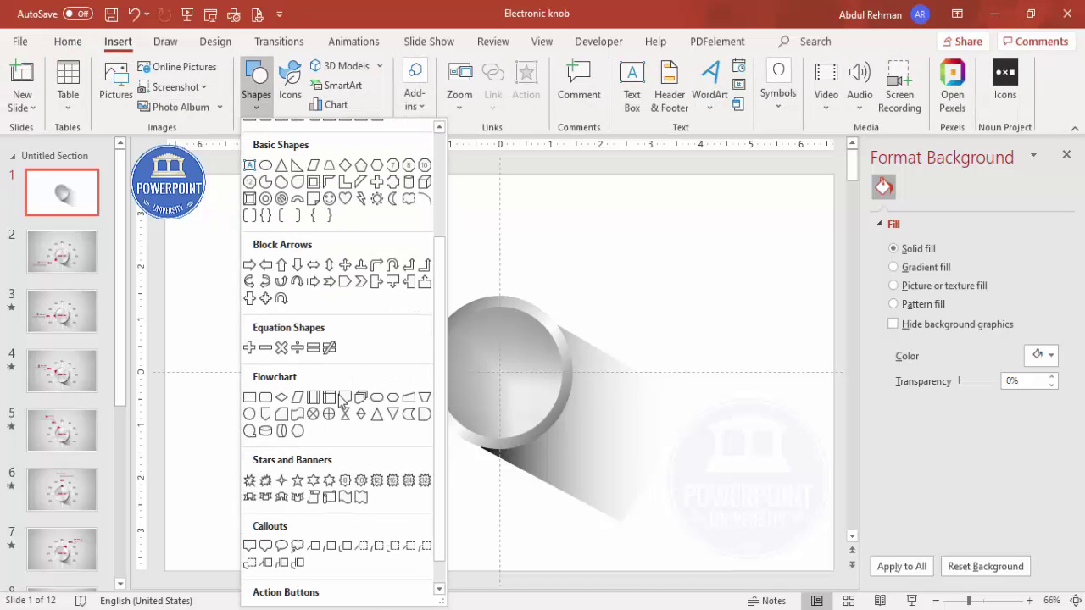
pyautogui.click(408, 488)
pyautogui.moveTo(355, 271)
pyautogui.mouseDown()
pyautogui.moveTo(450, 395)
pyautogui.moveTo(513, 449)
pyautogui.mouseUp()
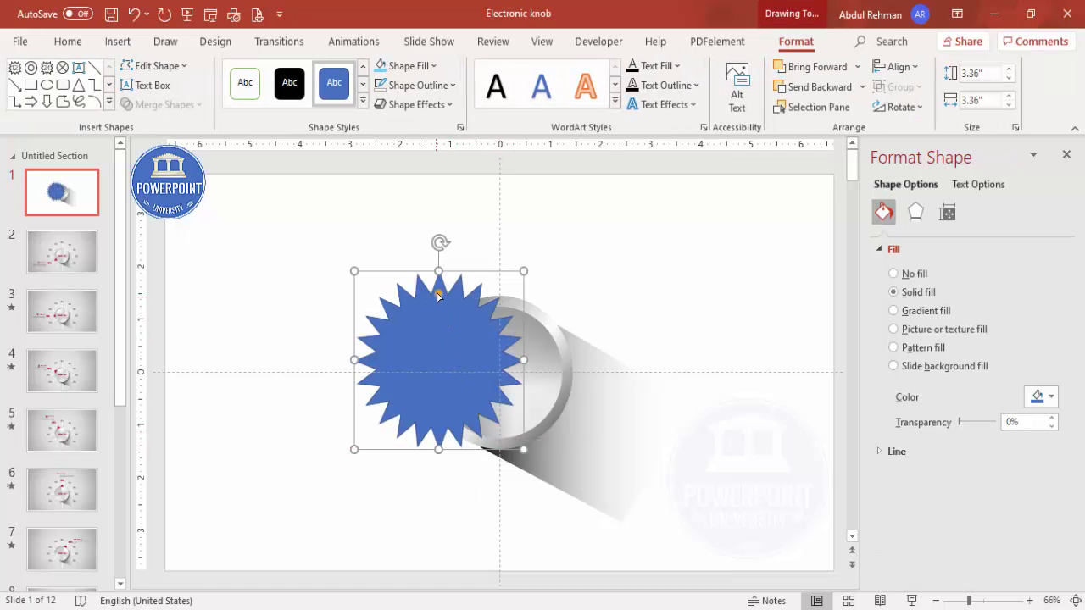
pyautogui.moveTo(438, 294); pyautogui.dragTo(402, 355)
pyautogui.click(416, 85)
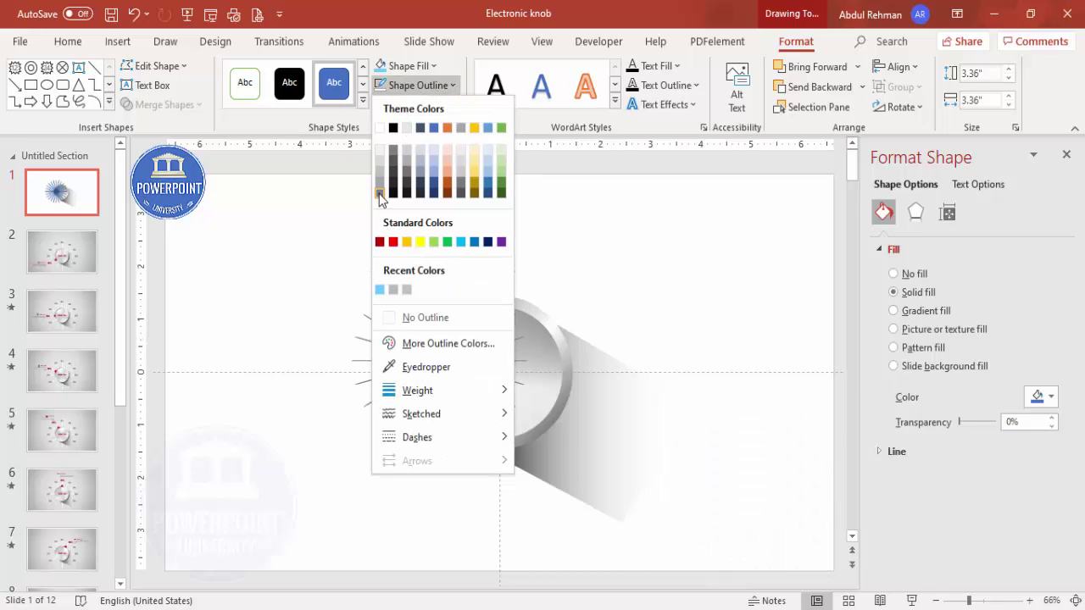
pyautogui.click(378, 193)
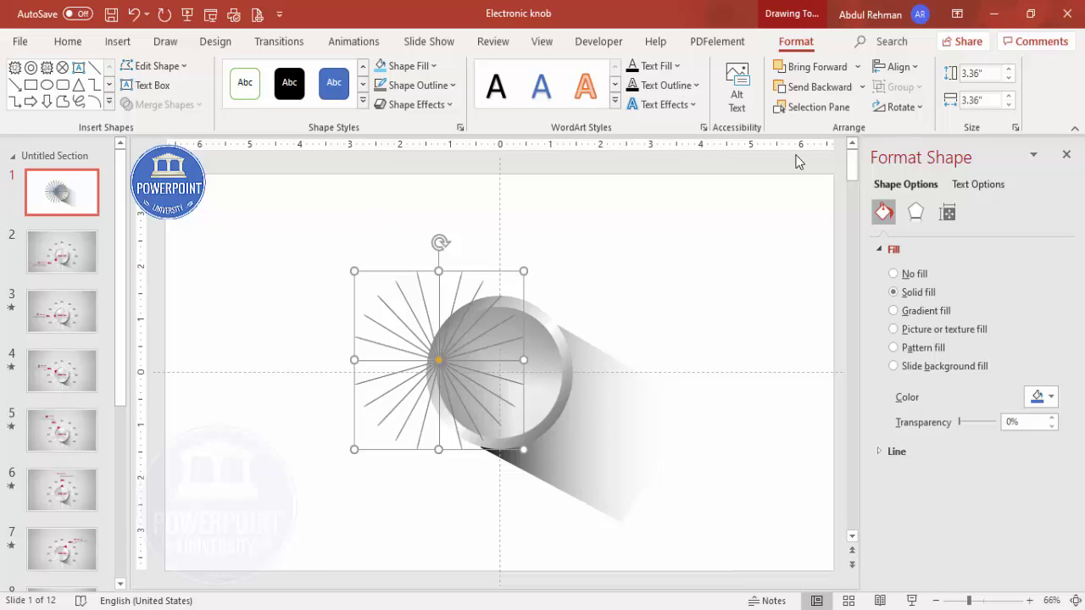
# Step: Centre the star on the slide, resize it to 3.37", and send it to back
pyautogui.moveTo(527, 454); pyautogui.dragTo(570, 498)
pyautogui.click(898, 66)
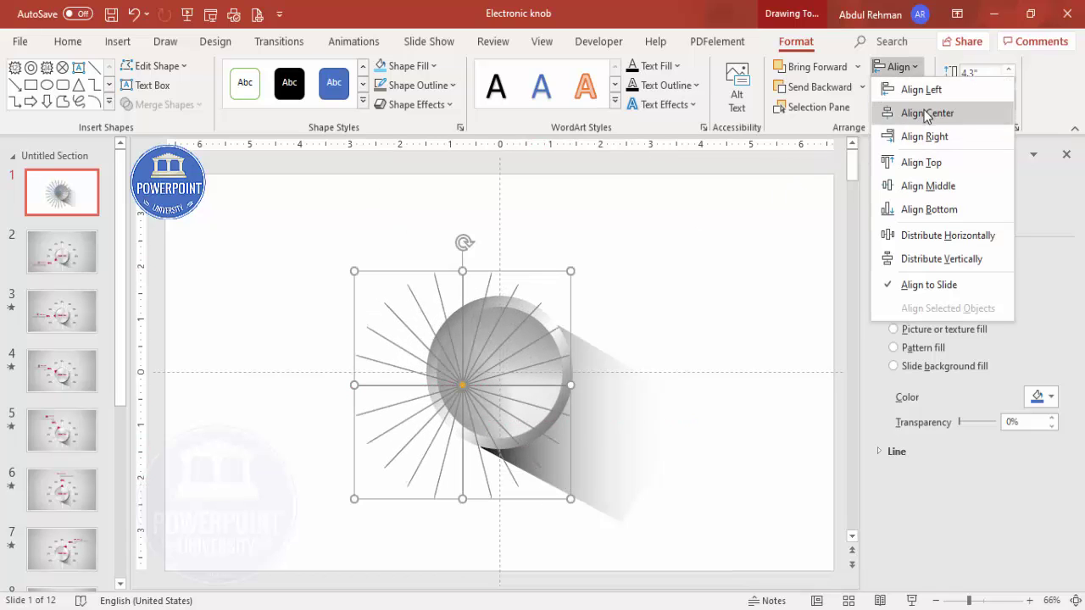
pyautogui.click(927, 113)
pyautogui.click(898, 66)
pyautogui.click(927, 185)
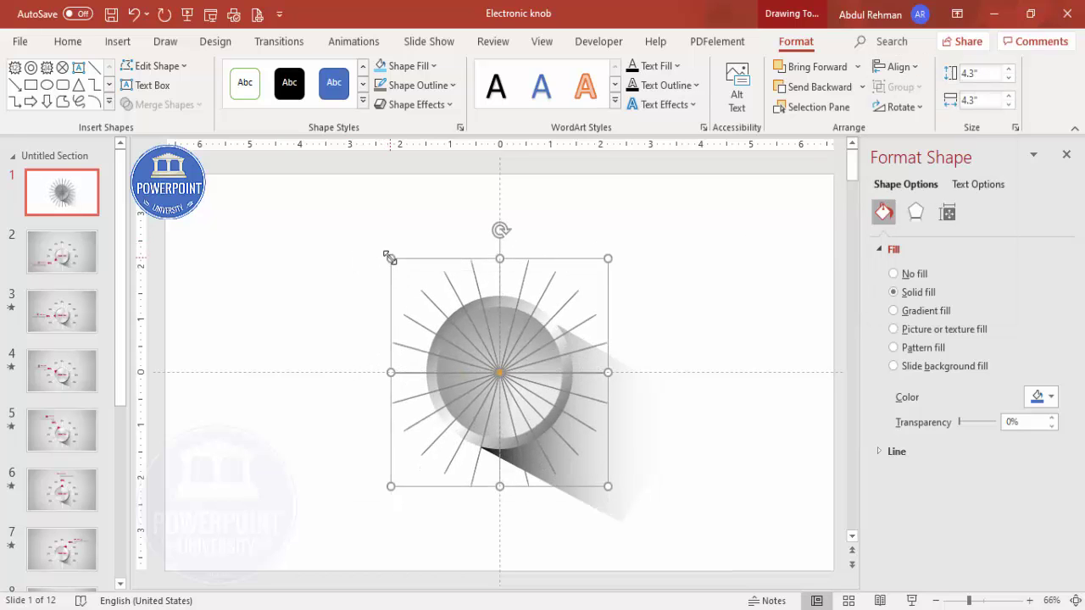
pyautogui.moveTo(390, 258); pyautogui.dragTo(415, 282)
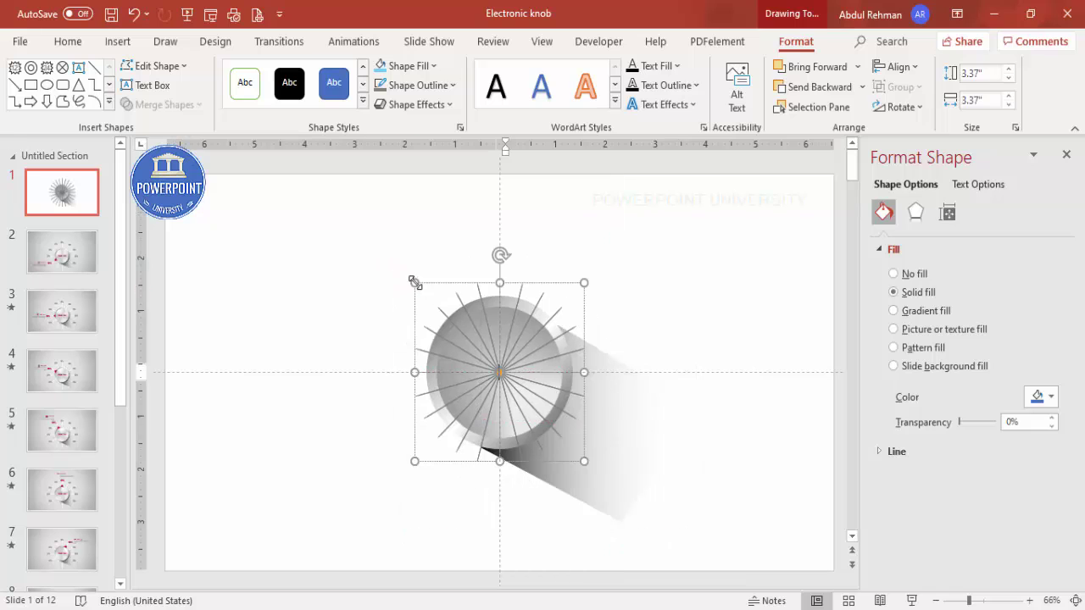
pyautogui.click(864, 95)
pyautogui.click(838, 132)
pyautogui.click(678, 223)
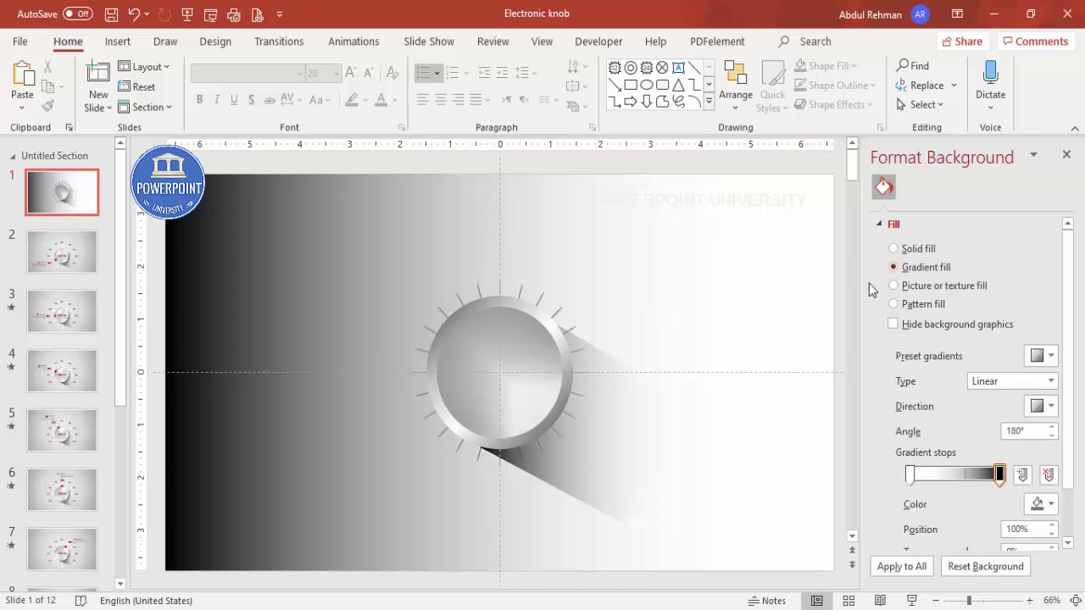
# Step: Make the background gradient radial from the centre, adding a stop and colouring both stops light grey
pyautogui.click(1008, 384)
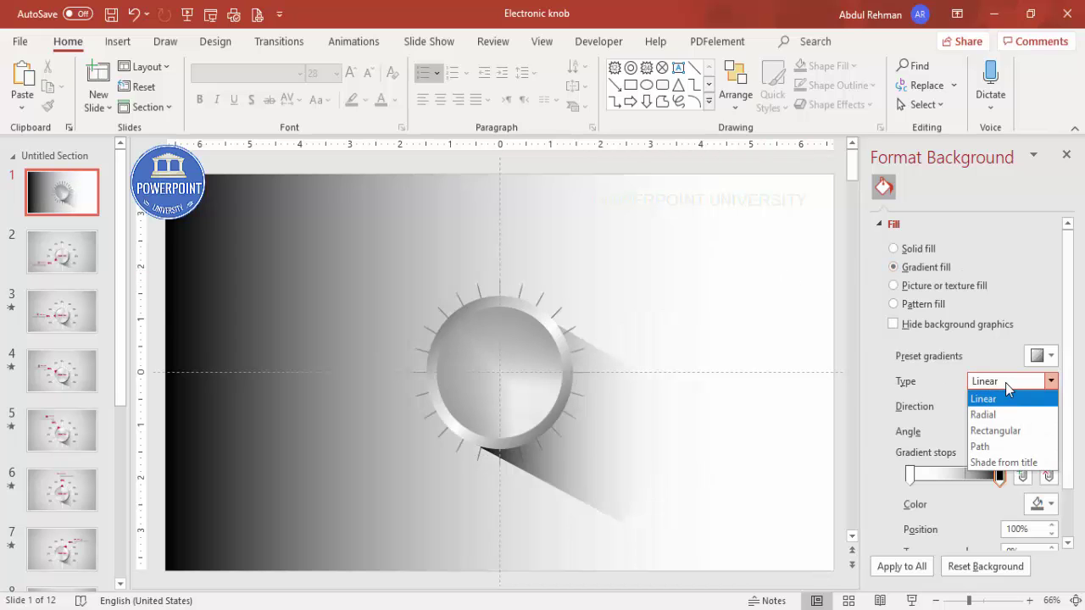
pyautogui.click(992, 414)
pyautogui.click(1035, 407)
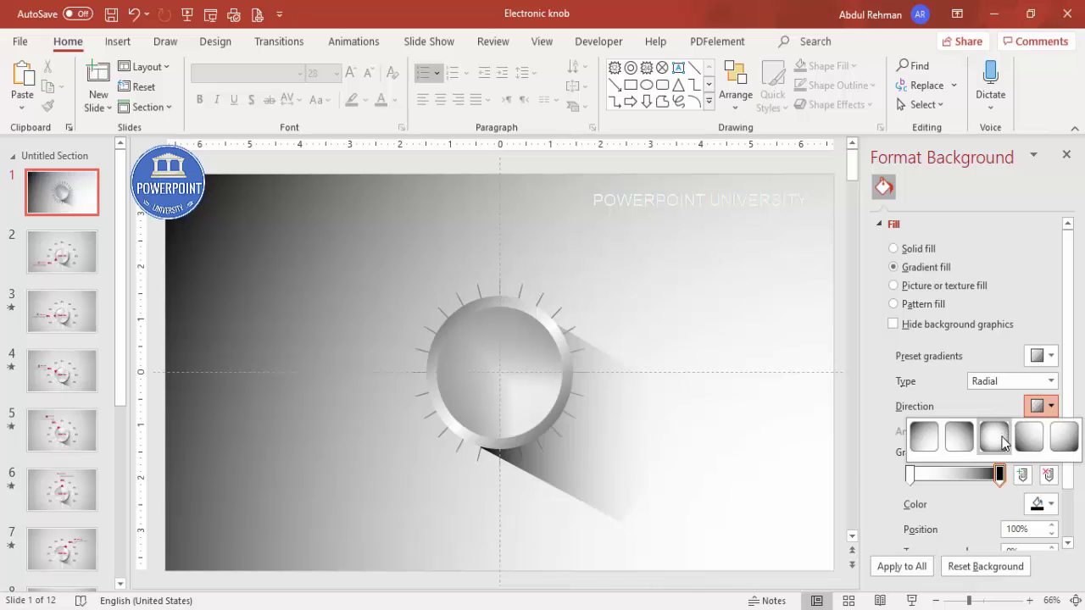
pyautogui.click(994, 436)
pyautogui.click(936, 475)
pyautogui.click(1039, 504)
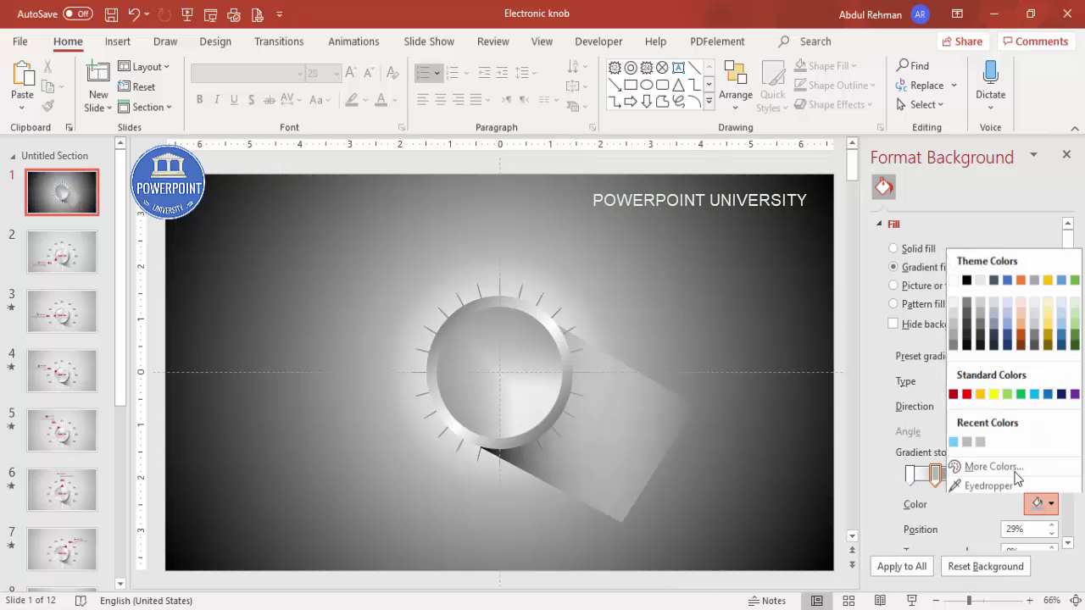
pyautogui.click(953, 332)
pyautogui.click(999, 474)
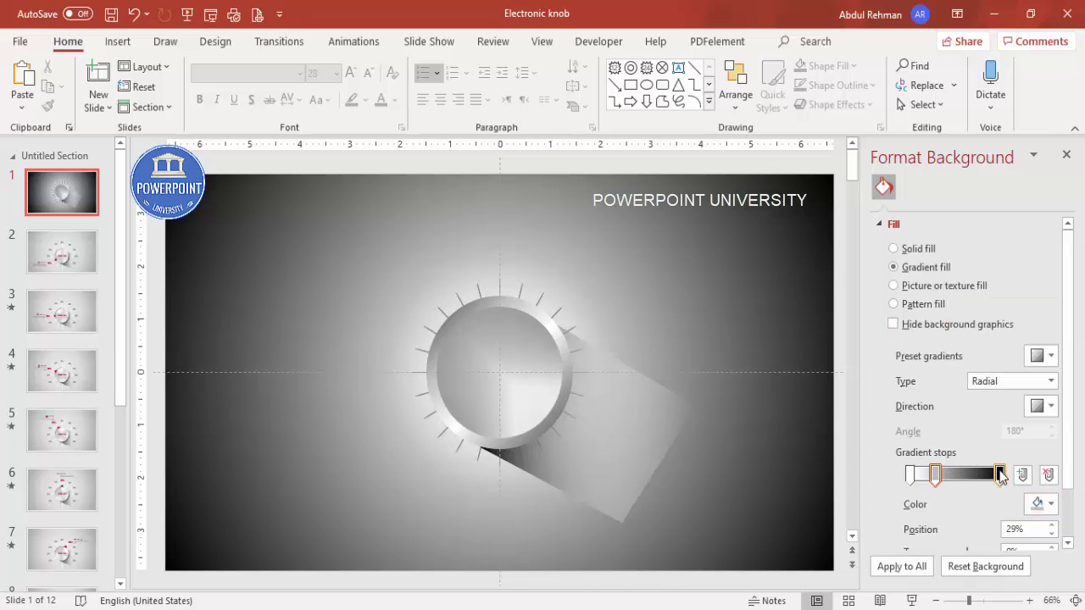
pyautogui.click(1039, 503)
pyautogui.click(953, 335)
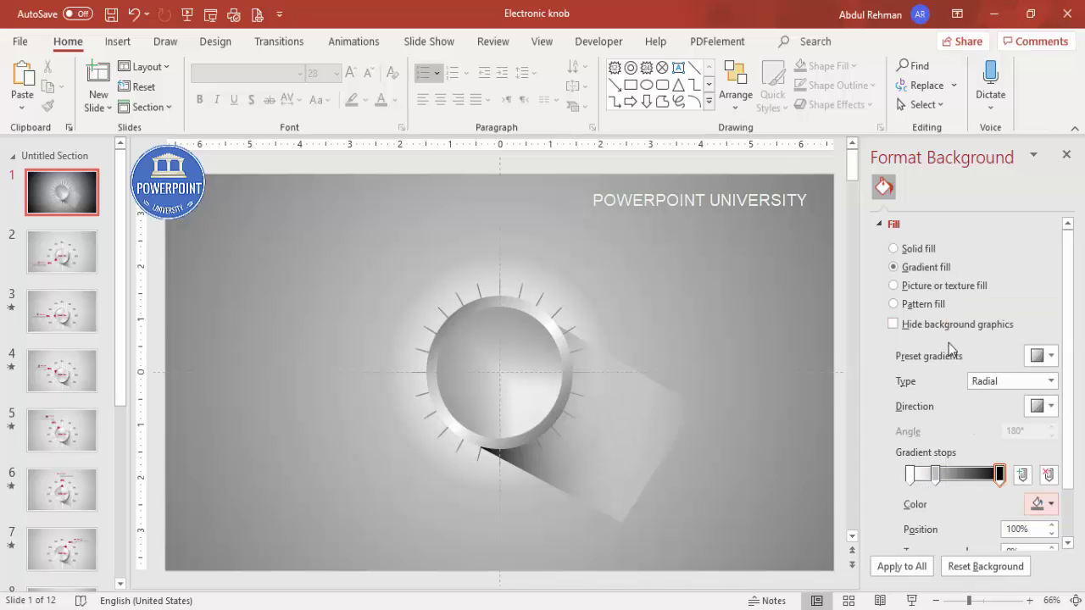
# Step: Eyedrop the background colour onto the shadow's first stop, make it 100% transparent, and move it to 20%
pyautogui.click(648, 405)
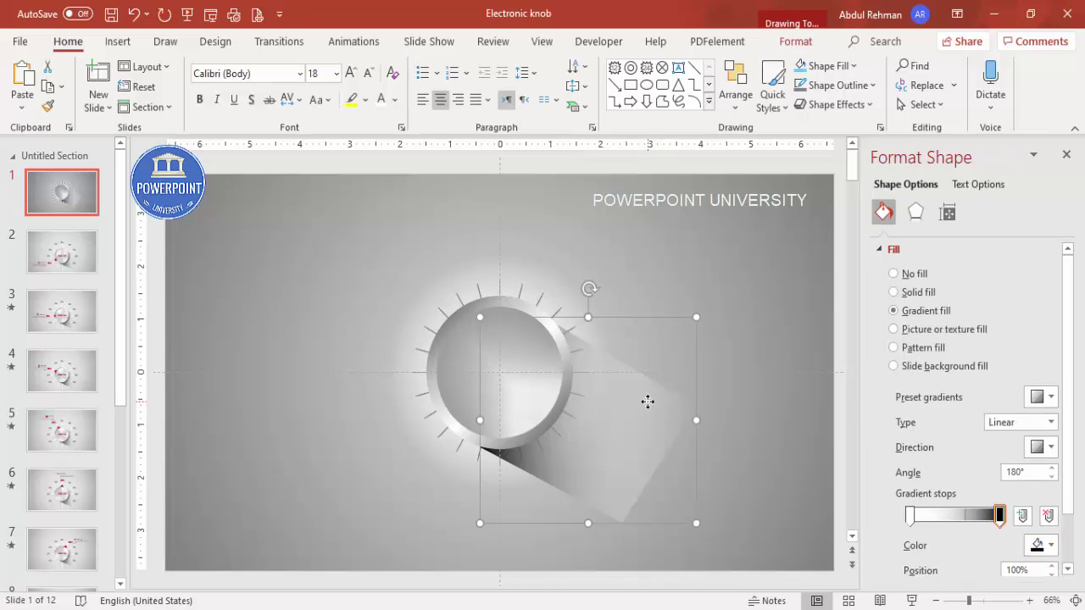
pyautogui.click(911, 515)
pyautogui.click(1052, 547)
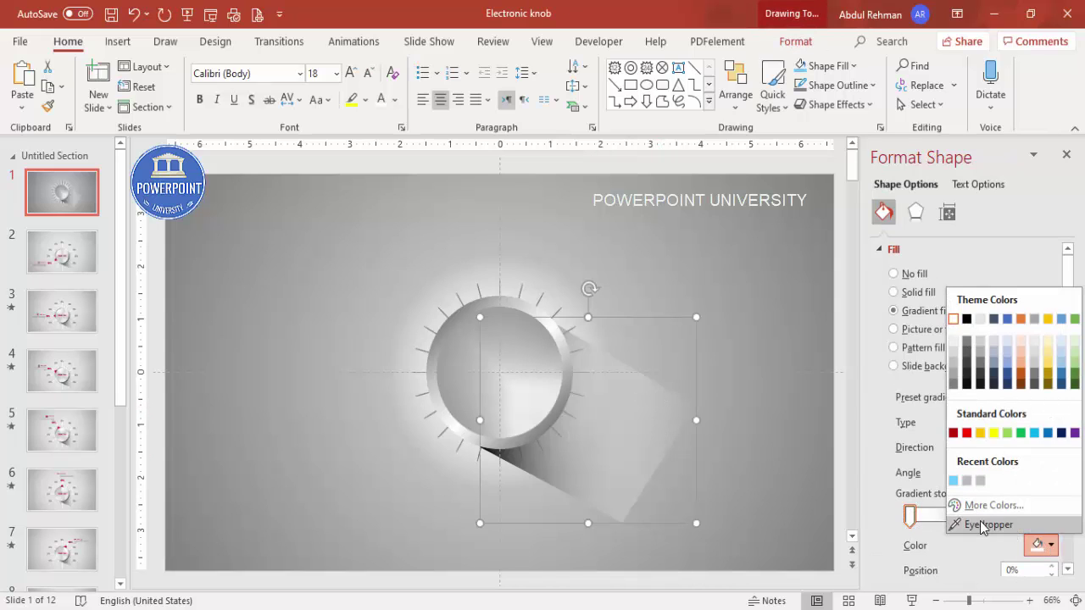
pyautogui.click(967, 523)
pyautogui.click(693, 373)
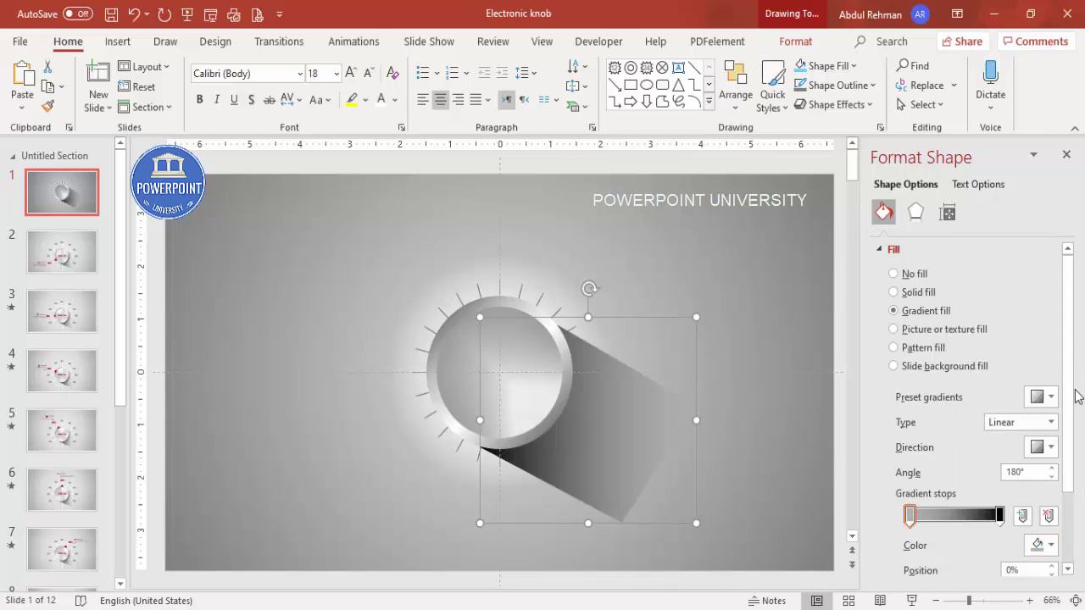
pyautogui.scroll(-2, 1073, 398)
pyautogui.moveTo(966, 496); pyautogui.dragTo(1060, 514)
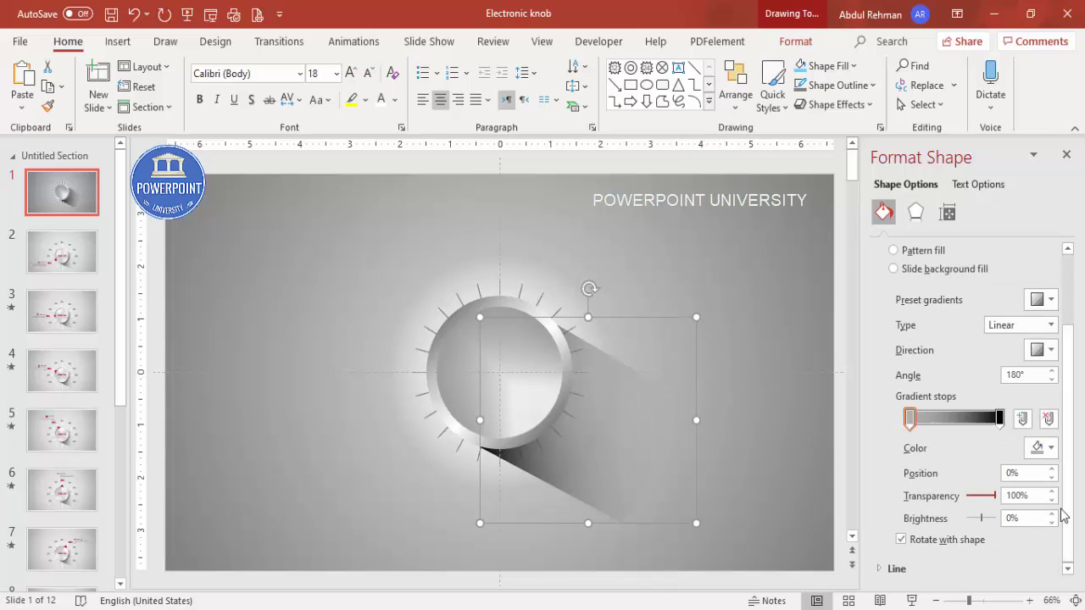
pyautogui.moveTo(911, 419); pyautogui.dragTo(931, 426)
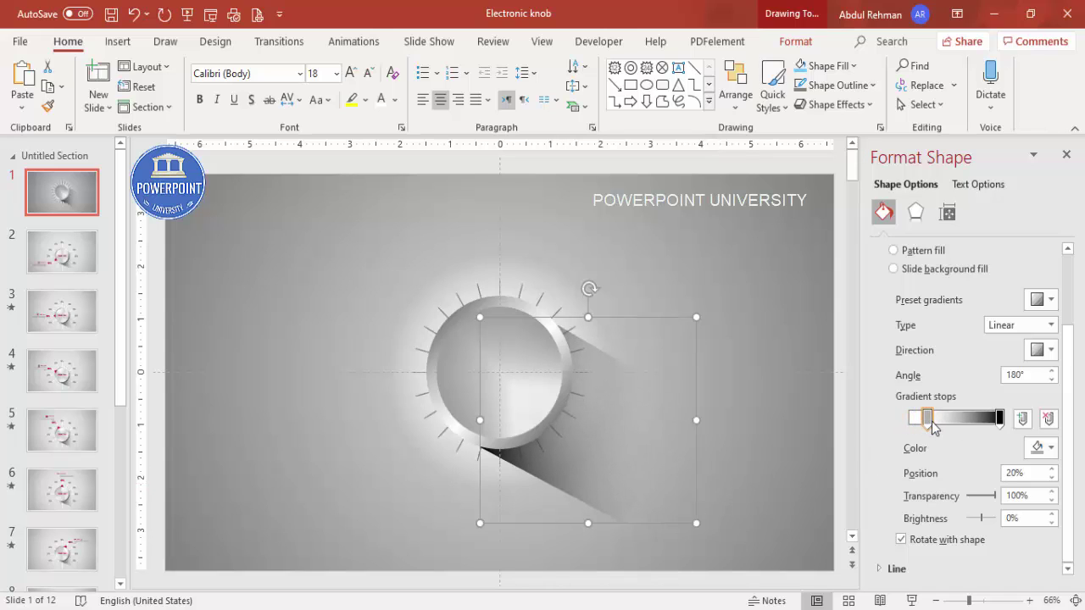
pyautogui.click(690, 276)
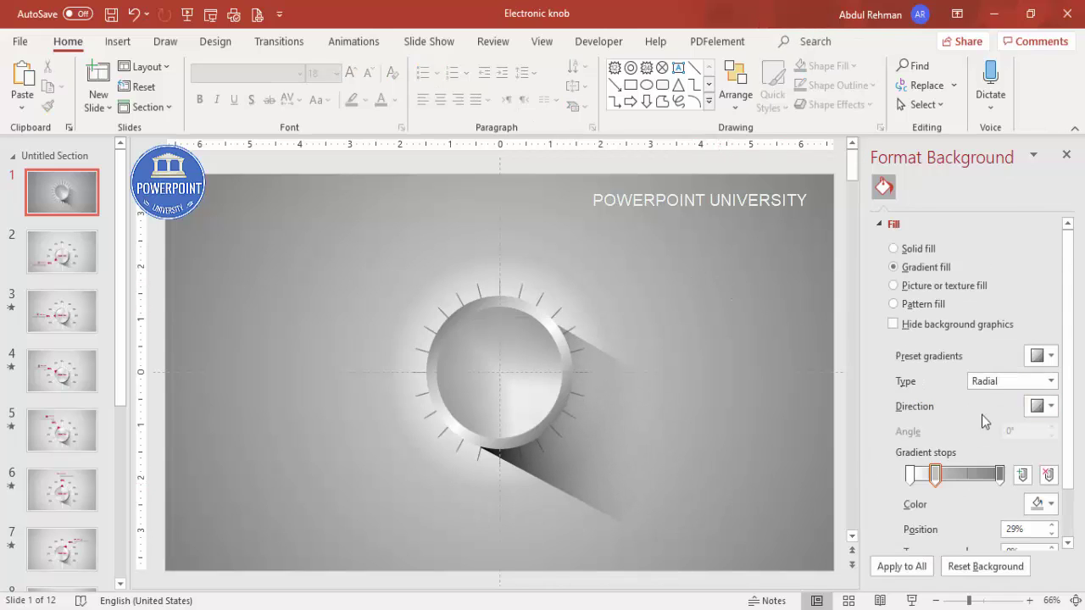
# Step: Shift the middle background gradient stop right and make the first stop light grey
pyautogui.moveTo(947, 481); pyautogui.dragTo(946, 482)
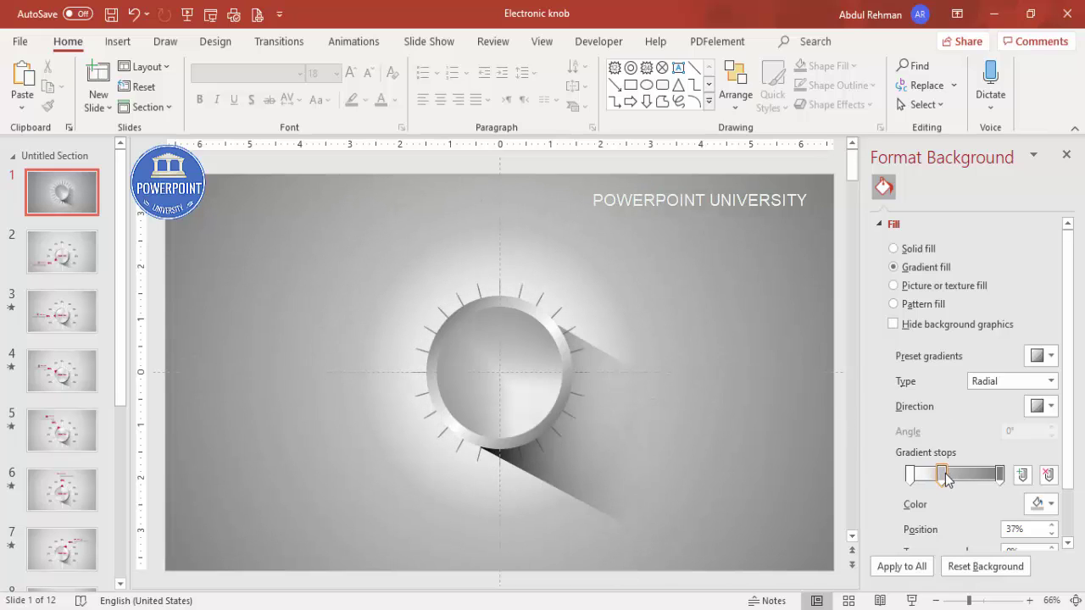
pyautogui.click(909, 475)
pyautogui.click(1040, 503)
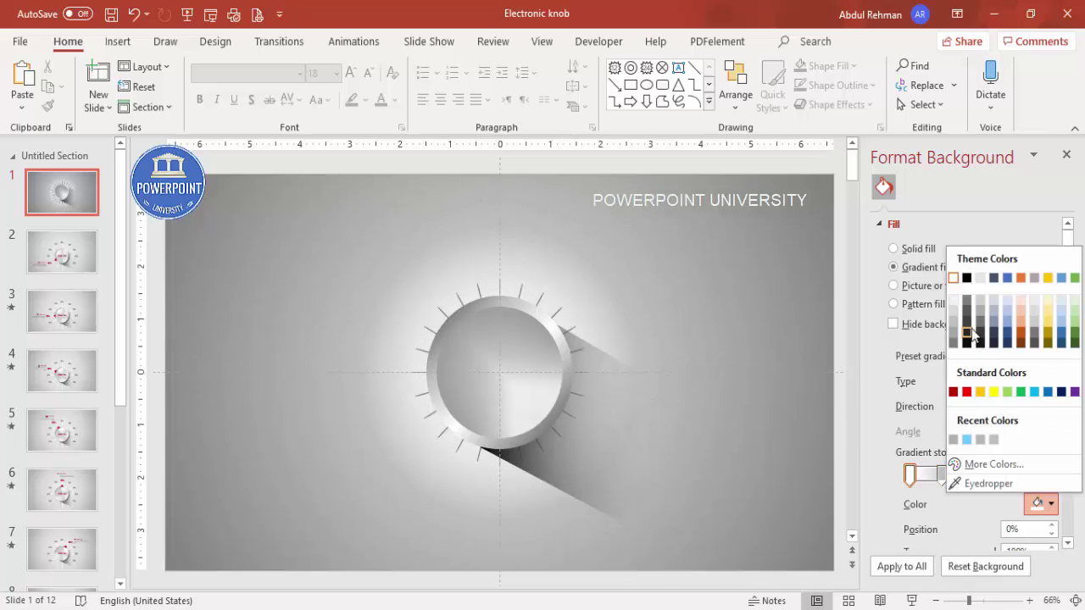
pyautogui.click(953, 307)
# Step: Reposition the second gradient stop to widen the glow, then bring up the Shapes gallery
pyautogui.click(950, 475)
pyautogui.moveTo(953, 479); pyautogui.dragTo(920, 476)
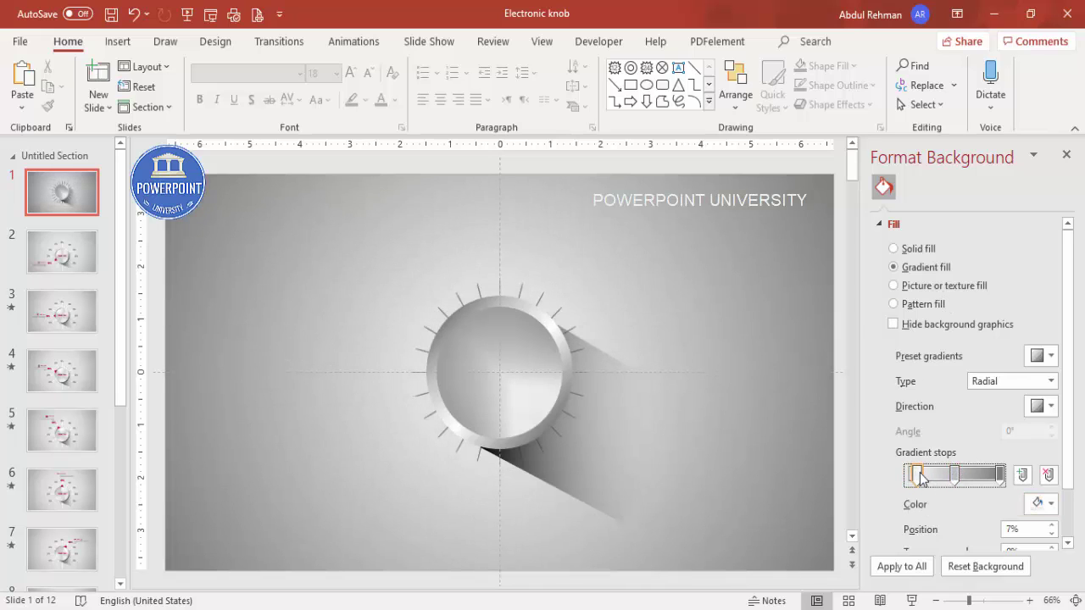
pyautogui.click(663, 274)
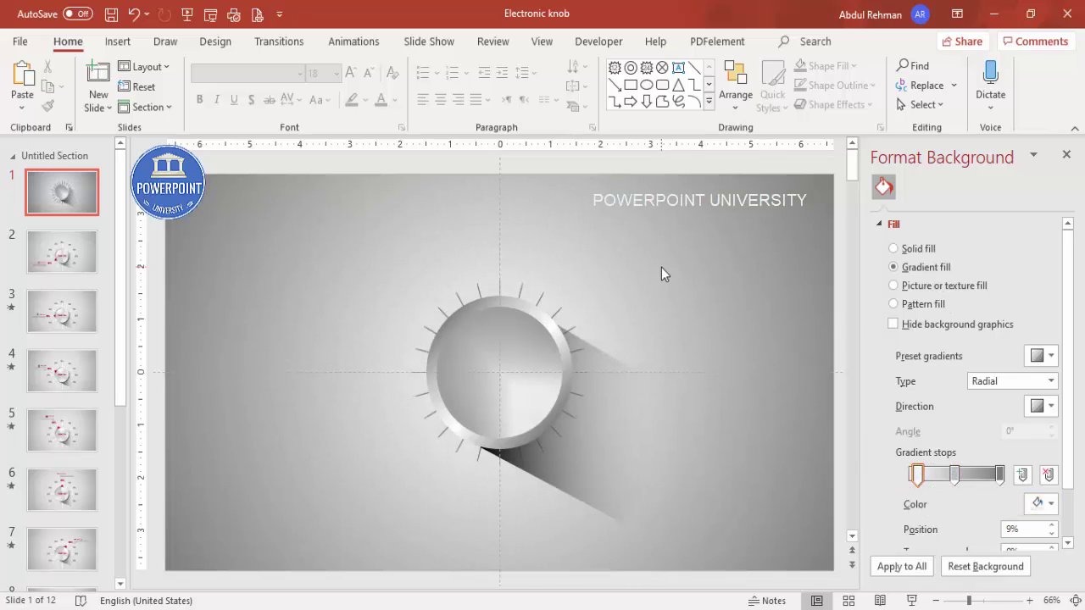
pyautogui.click(118, 41)
pyautogui.click(256, 85)
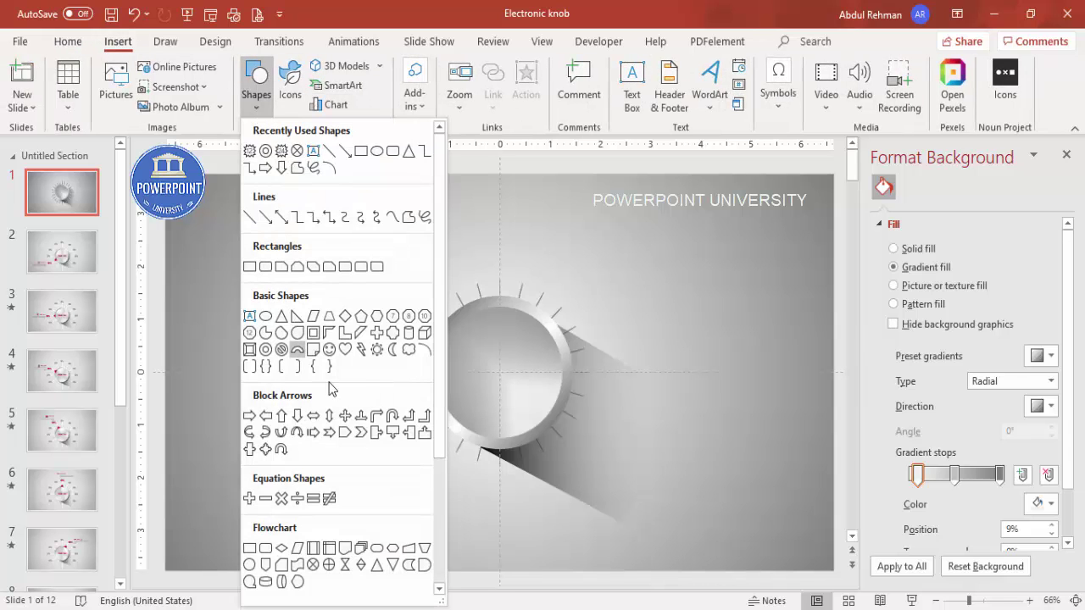
# Step: Draw a 12-point star reshaped into thin radiating rays with a white outline
pyautogui.scroll(-3, 329, 383)
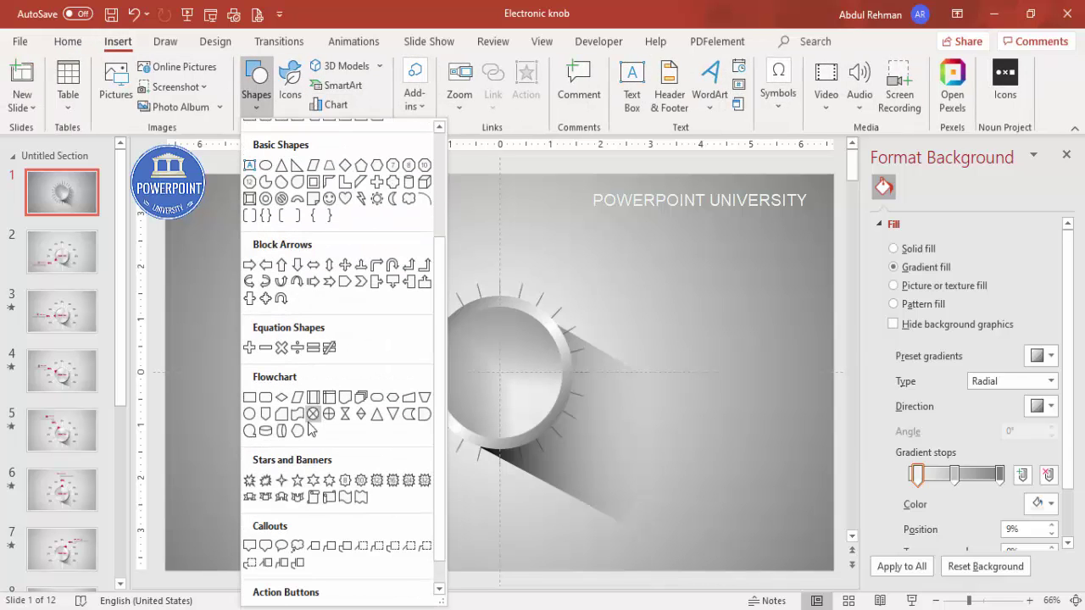
pyautogui.click(375, 480)
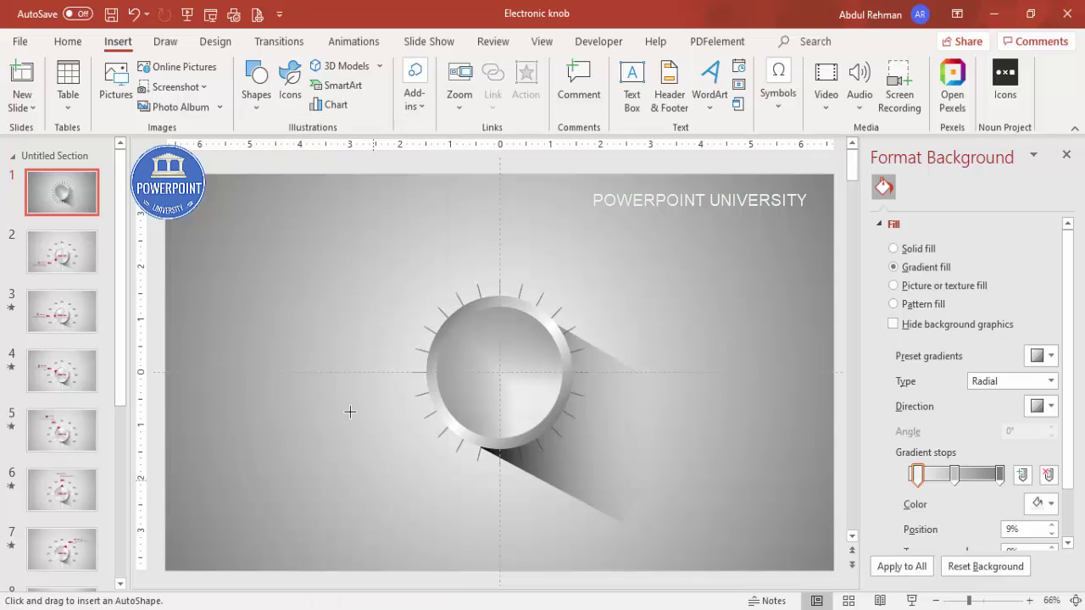
pyautogui.moveTo(286, 244); pyautogui.dragTo(397, 396)
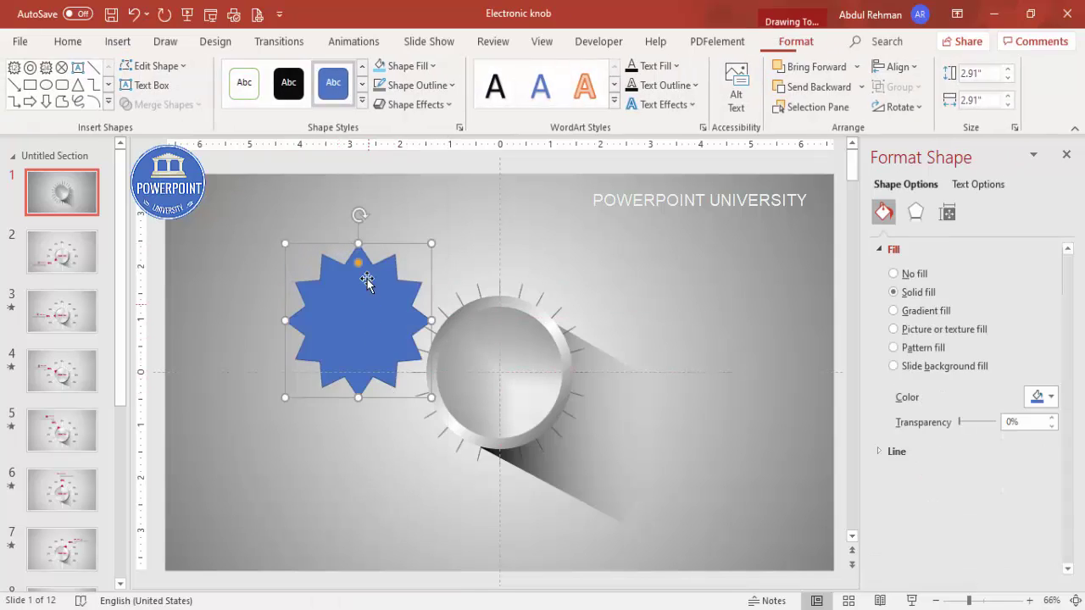
pyautogui.moveTo(364, 274); pyautogui.dragTo(368, 339)
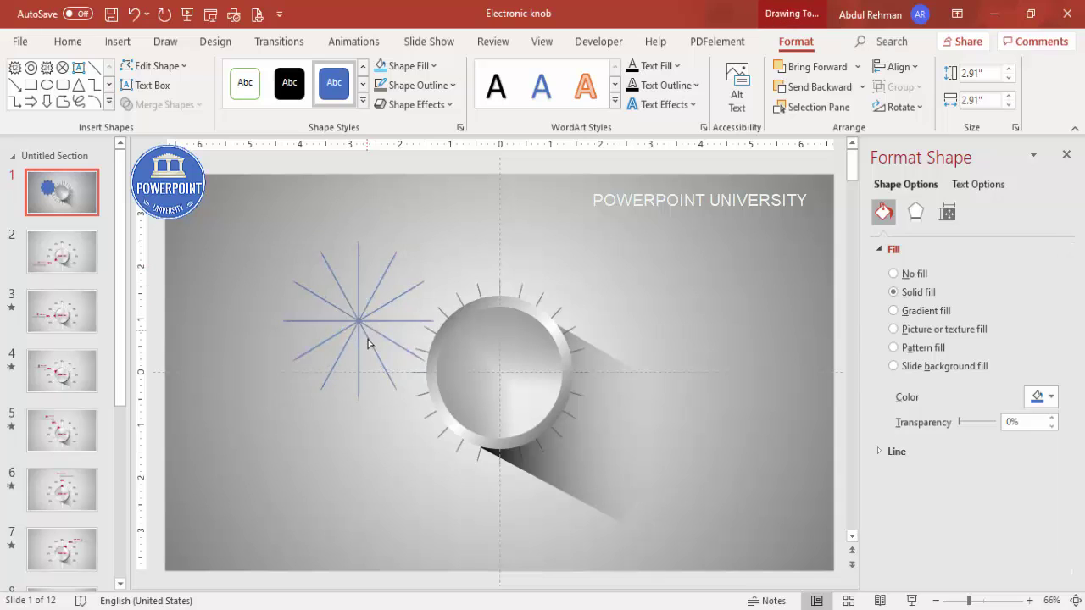
pyautogui.click(424, 85)
pyautogui.click(380, 128)
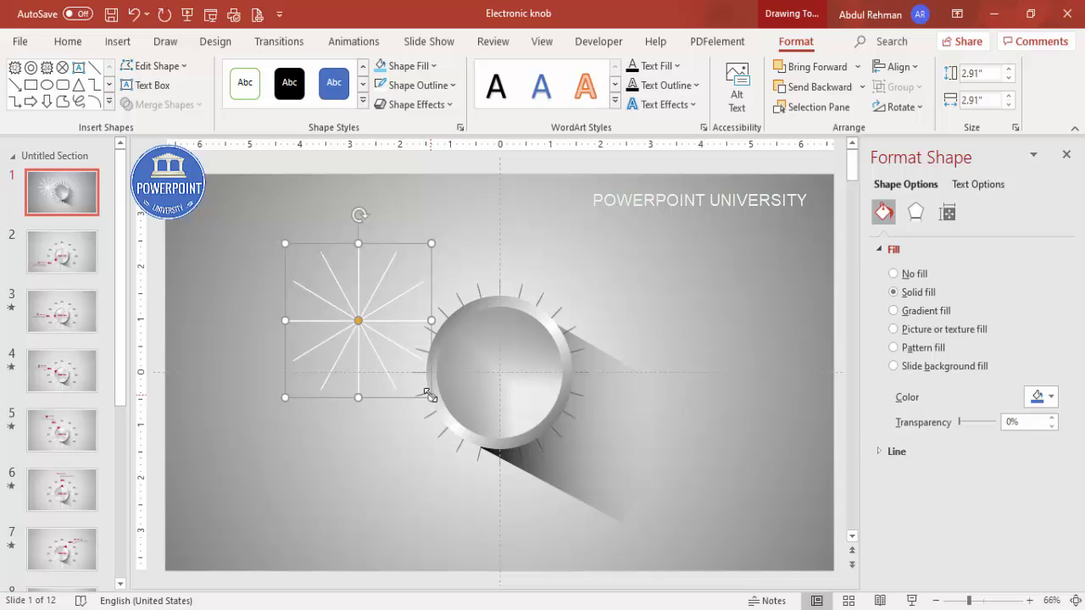
# Step: Enlarge the rays to 4.12 inches and centre them horizontally and vertically on the slide
pyautogui.moveTo(430, 404); pyautogui.dragTo(492, 461)
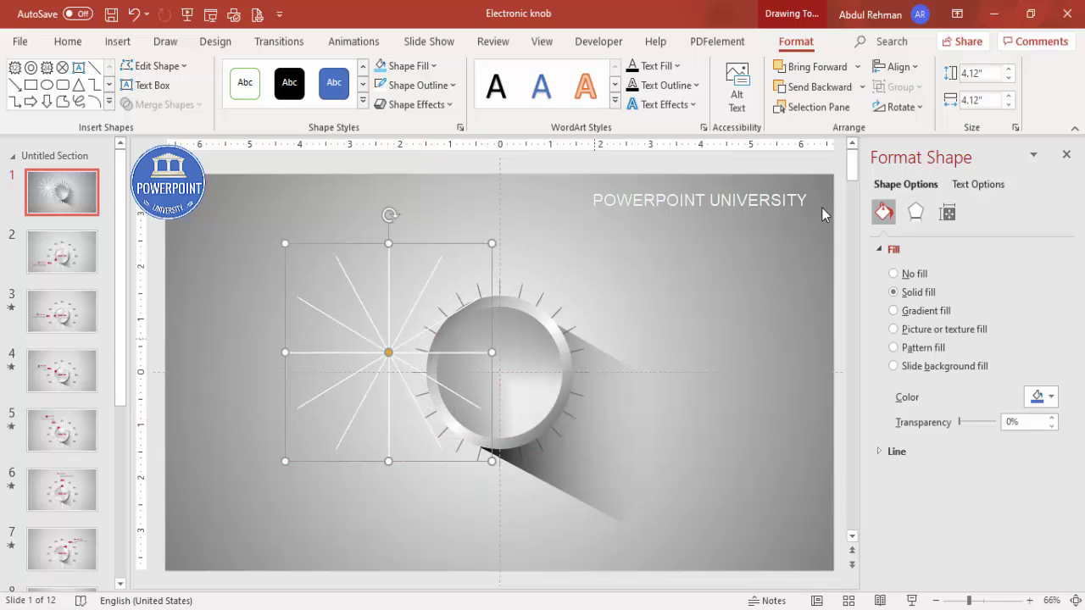
pyautogui.click(899, 66)
pyautogui.click(927, 112)
pyautogui.click(899, 66)
pyautogui.click(928, 186)
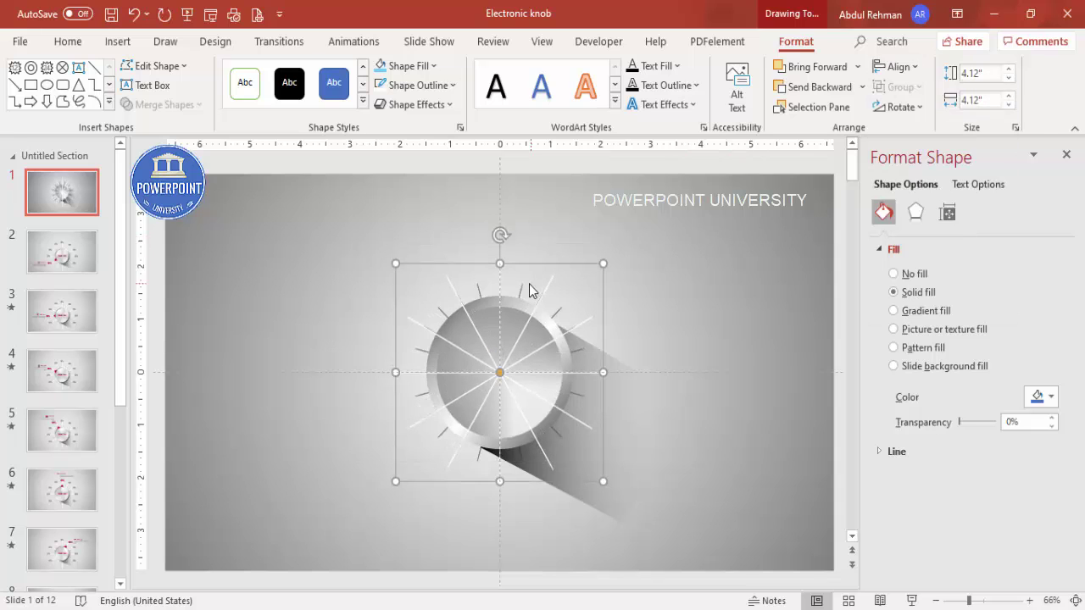
# Step: Rotate the rays to sit between the grey ticks and send them behind the knob
pyautogui.moveTo(499, 235); pyautogui.dragTo(520, 235)
pyautogui.click(863, 88)
pyautogui.click(834, 106)
pyautogui.click(700, 237)
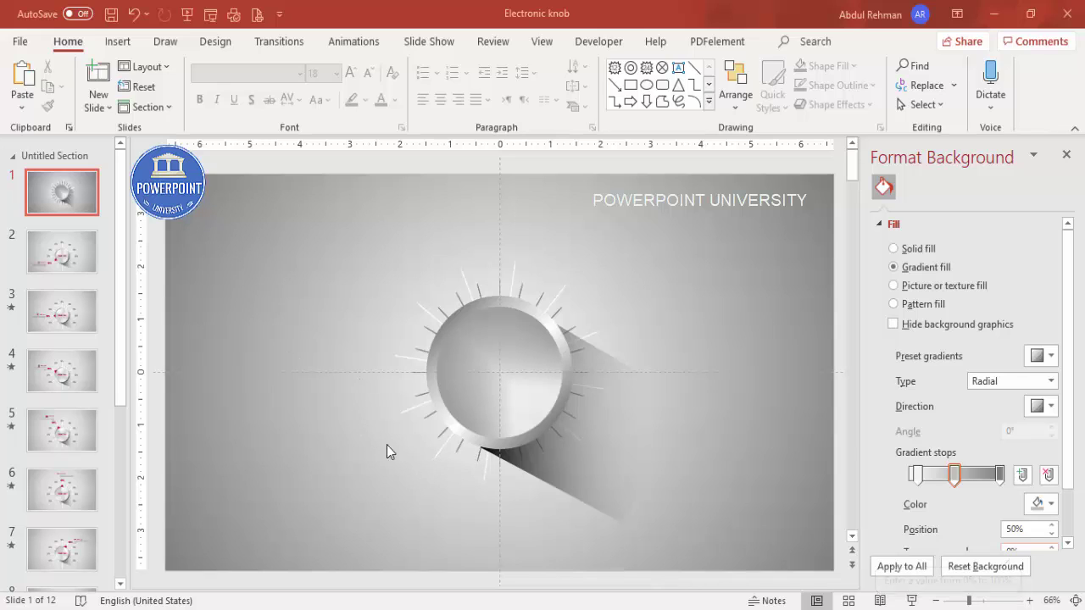
# Step: Add a 1995 text box below-left of the knob and colour it dark red
pyautogui.click(123, 43)
pyautogui.click(635, 74)
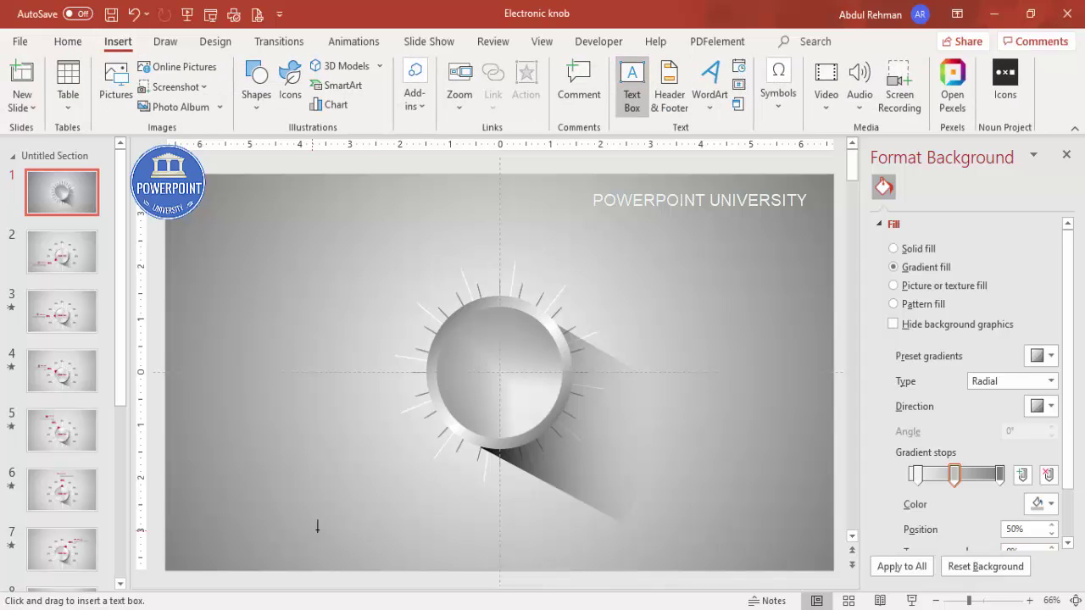
pyautogui.moveTo(364, 472); pyautogui.dragTo(451, 506)
pyautogui.write('1995')
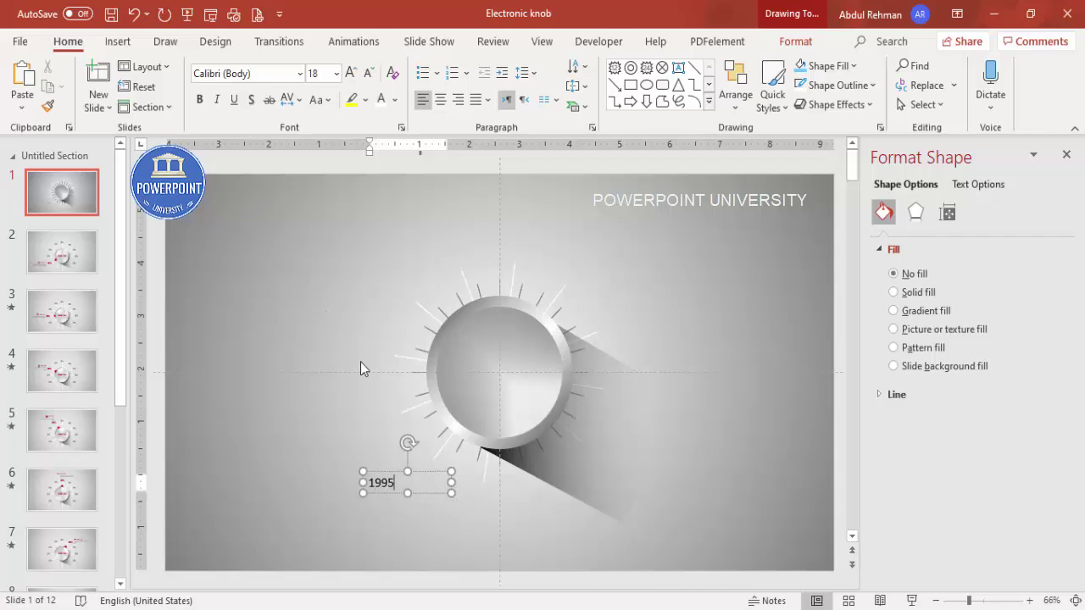
pyautogui.click(447, 479)
pyautogui.click(394, 99)
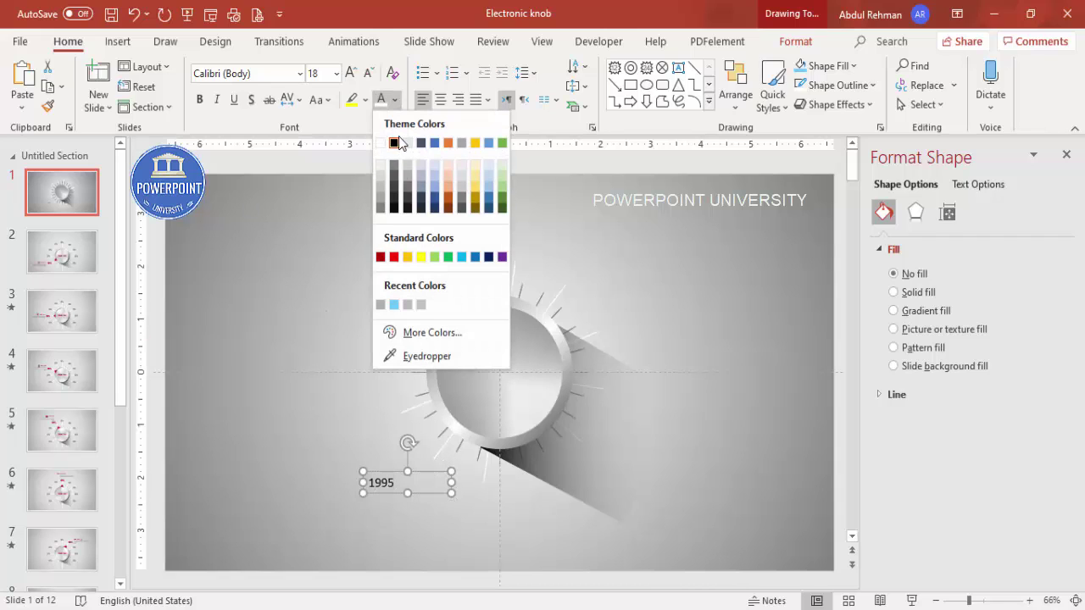
pyautogui.click(380, 257)
# Step: Format 1995 as bold Century Gothic 24 pt, right-aligned, beside the knob's lower-left edge
pyautogui.click(261, 72)
pyautogui.write('Century')
pyautogui.press('Return')
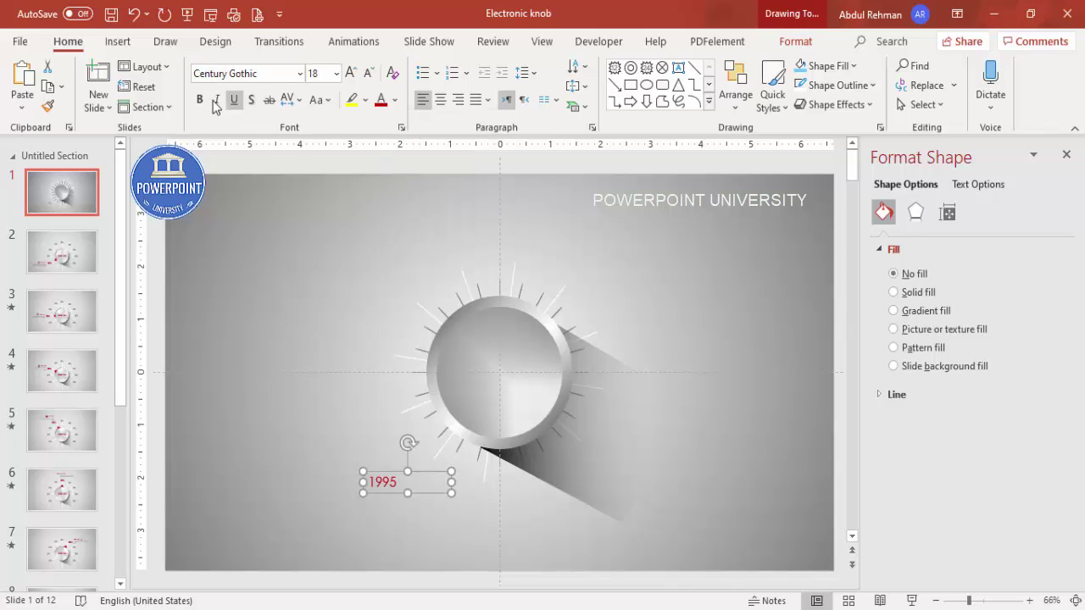
pyautogui.hotkey('ctrl', 'b')
pyautogui.click(348, 76)
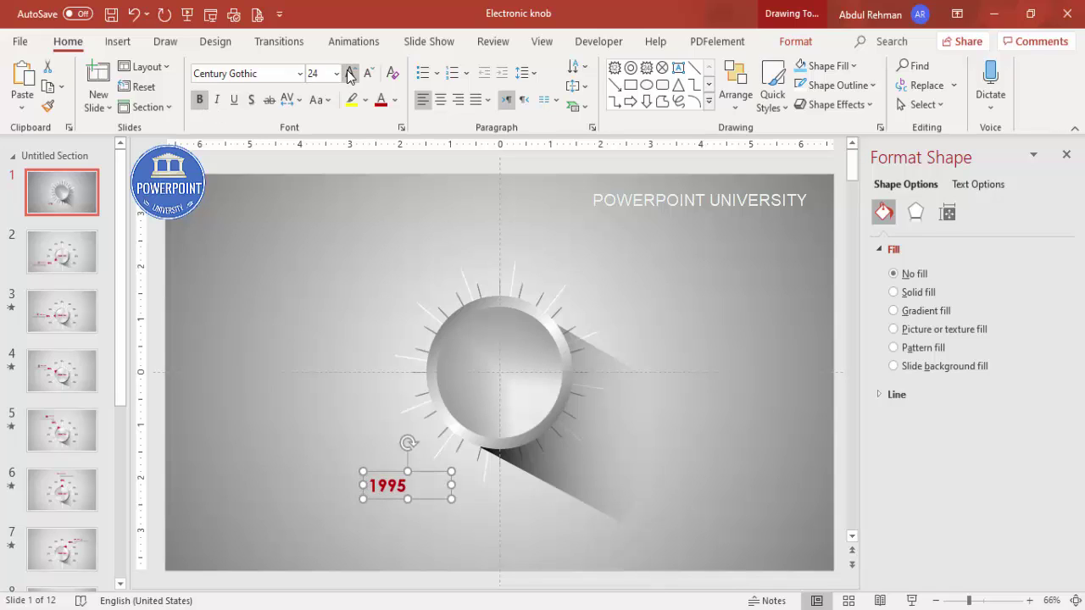
pyautogui.click(458, 99)
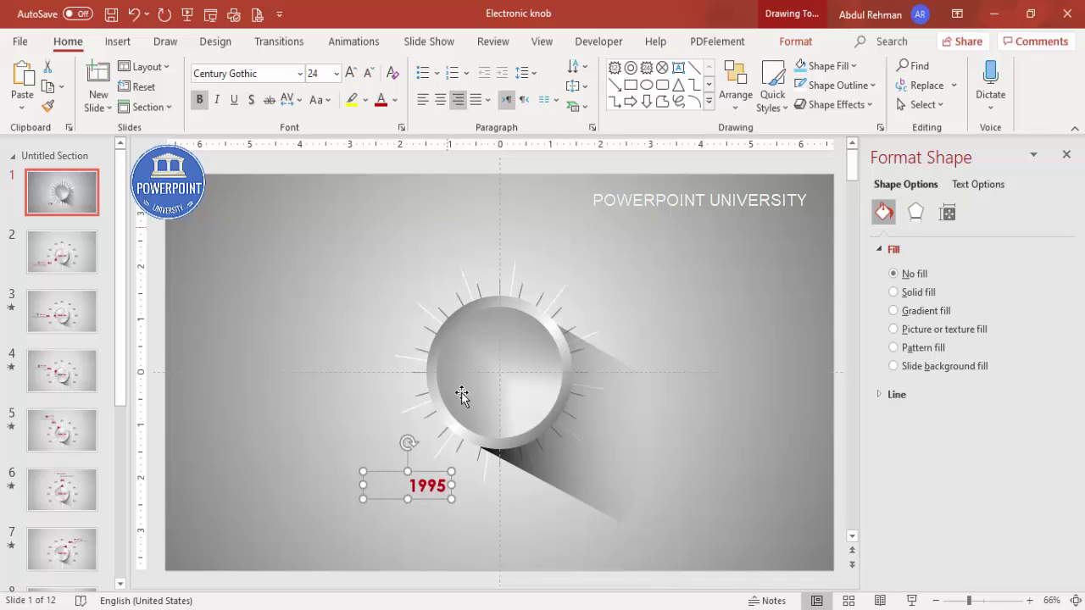
pyautogui.moveTo(444, 476); pyautogui.dragTo(421, 447)
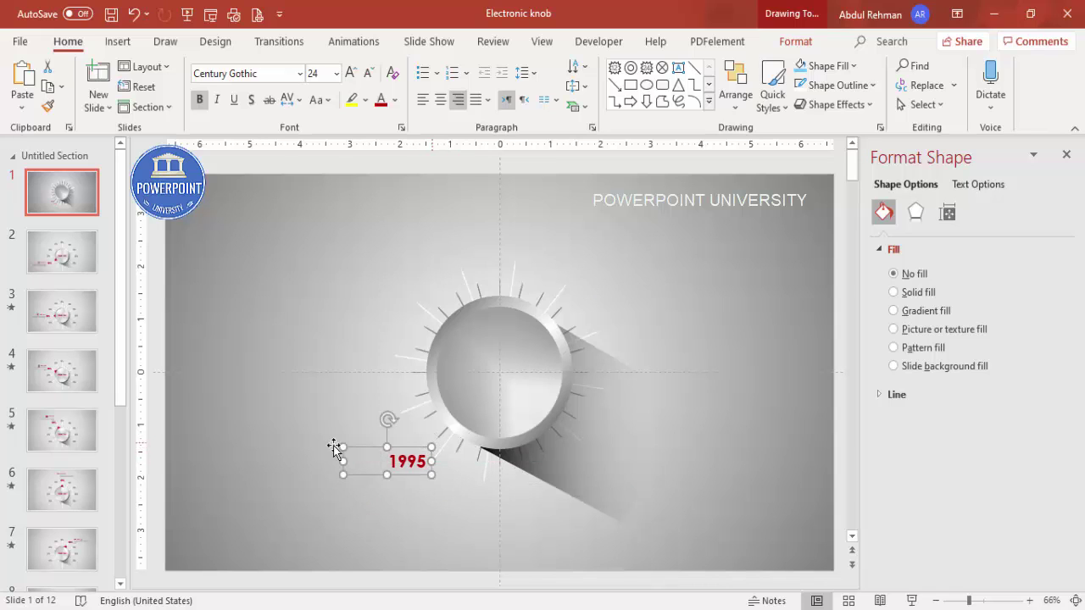
pyautogui.click(273, 438)
# Step: Add a text box reading 'Add detail text here' below the 1995 label
pyautogui.click(116, 47)
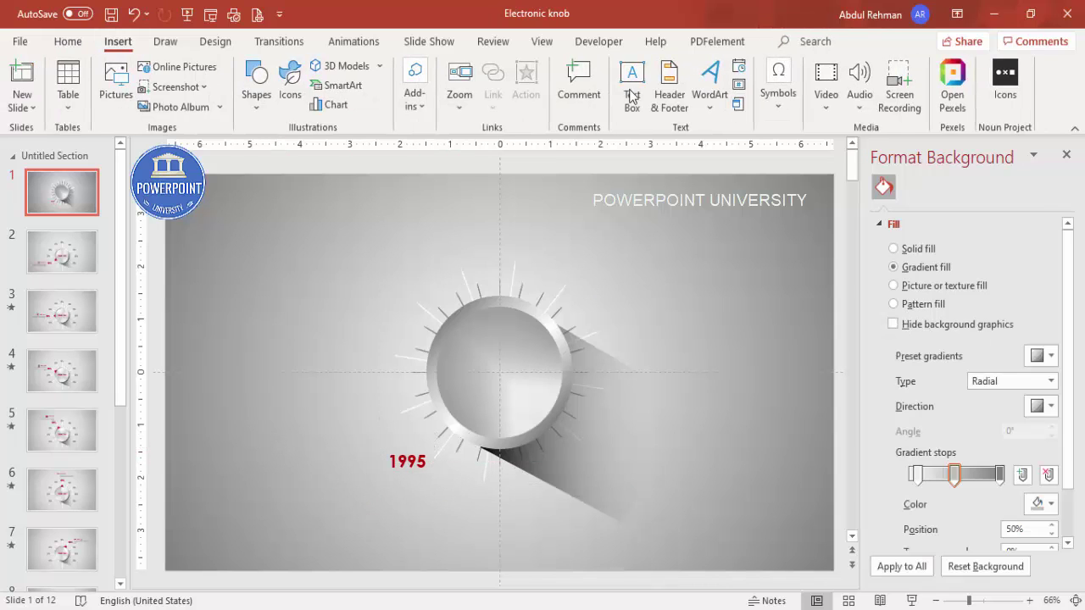
pyautogui.click(631, 87)
pyautogui.moveTo(348, 509); pyautogui.dragTo(506, 545)
pyautogui.write('Add detail')
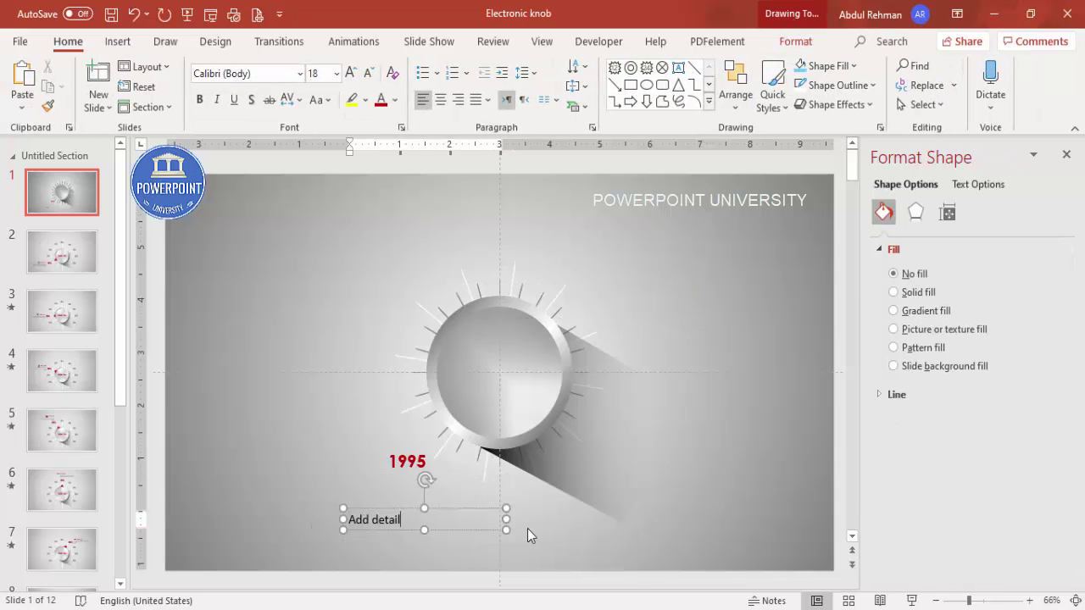
pyautogui.write(' text here')
pyautogui.click(487, 509)
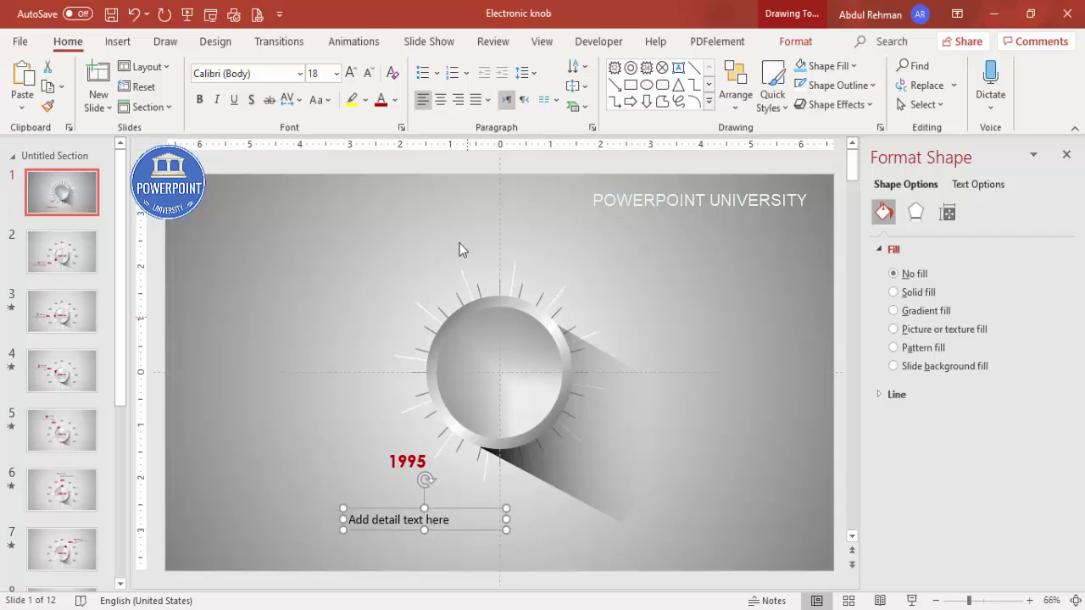
# Step: Make the caption darker grey at 14 pt and position it under 1995
pyautogui.click(395, 100)
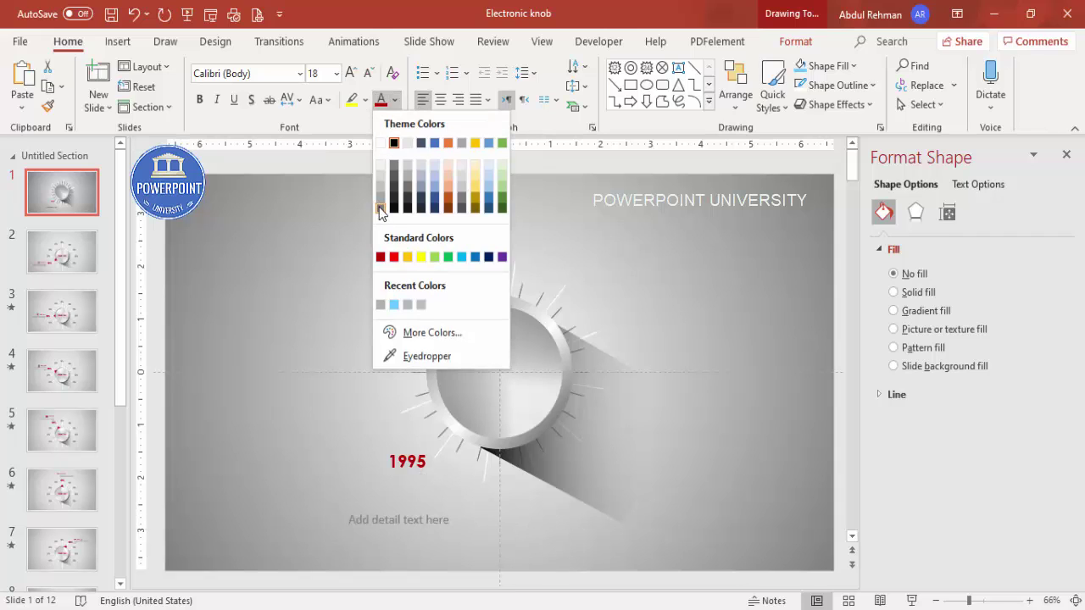
pyautogui.click(381, 210)
pyautogui.click(395, 100)
pyautogui.click(392, 169)
pyautogui.click(371, 74)
pyautogui.click(371, 74)
pyautogui.moveTo(479, 521); pyautogui.dragTo(442, 473)
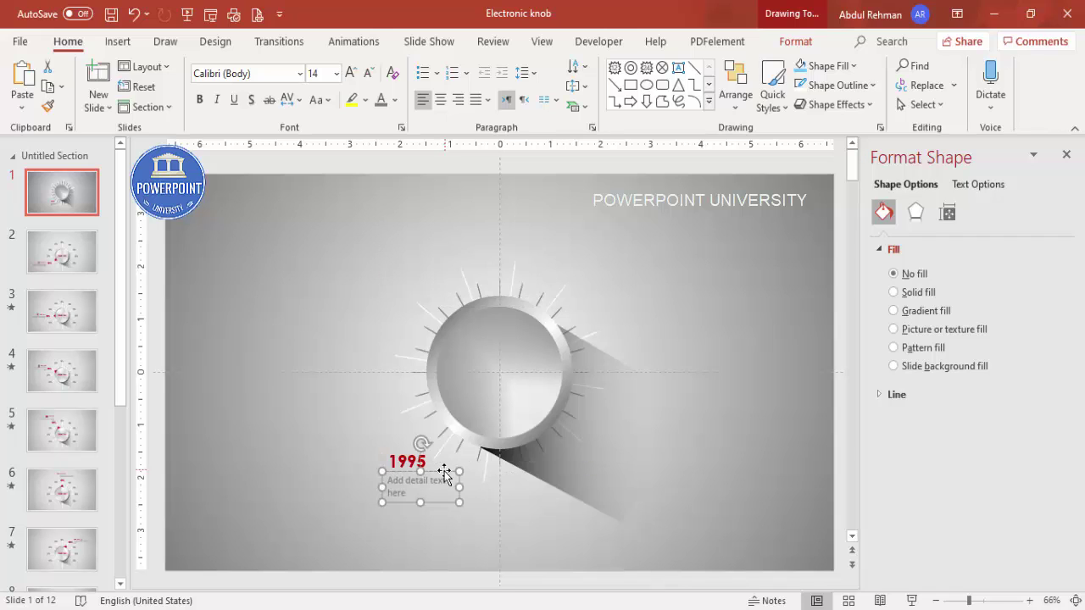
pyautogui.click(694, 332)
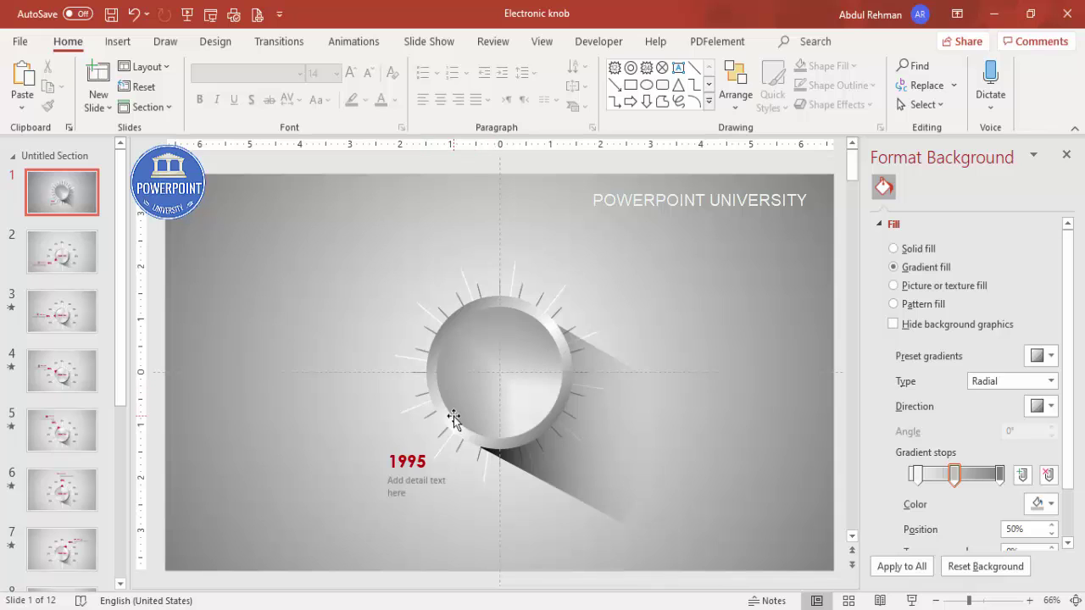
pyautogui.click(118, 41)
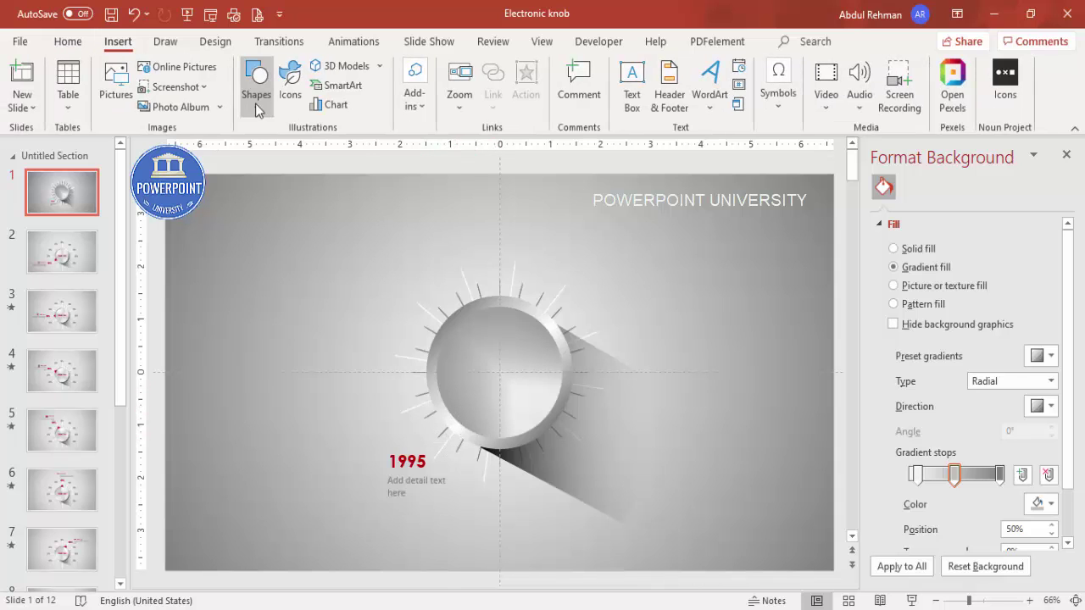
# Step: Draw a small isosceles triangle right of the knob with no outline
pyautogui.click(256, 85)
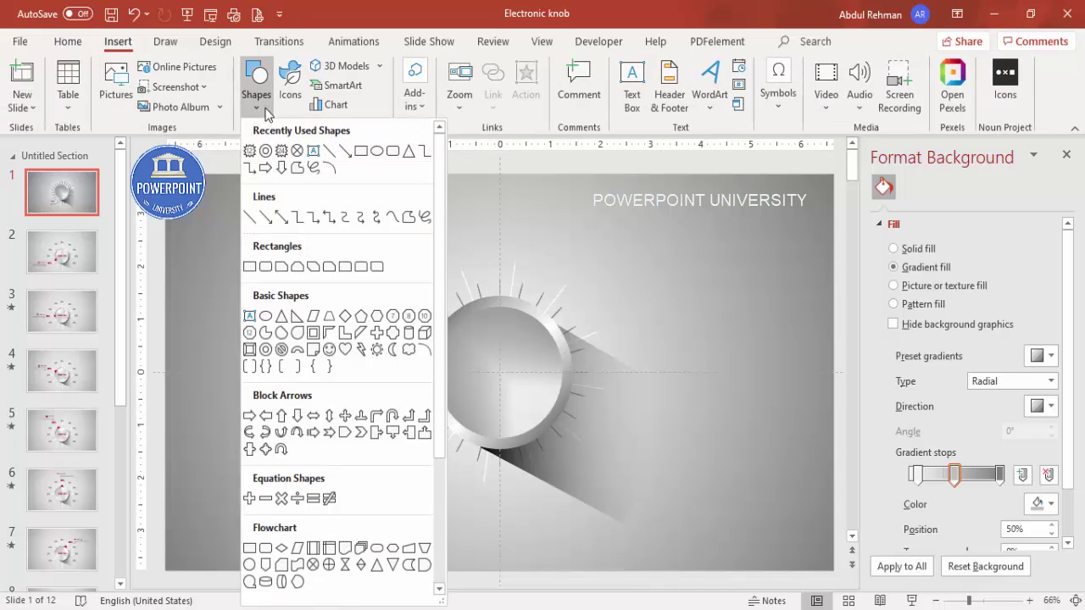
pyautogui.click(283, 322)
pyautogui.moveTo(660, 406); pyautogui.dragTo(696, 439)
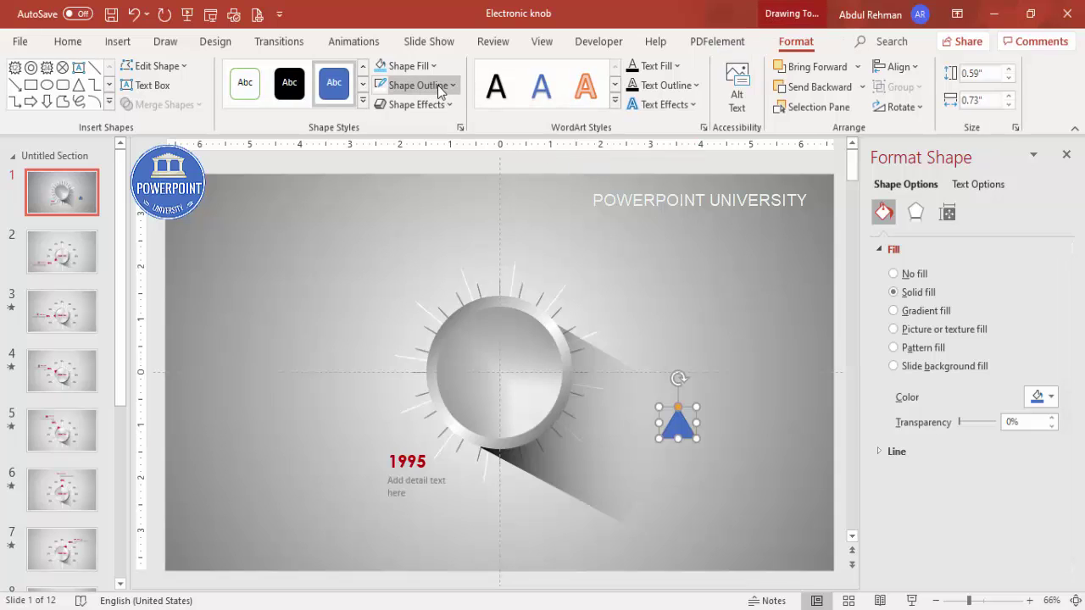
pyautogui.click(439, 88)
# Step: Fill the triangle dark red and rotate it into place on the knob's lower-left rim
pyautogui.click(677, 424)
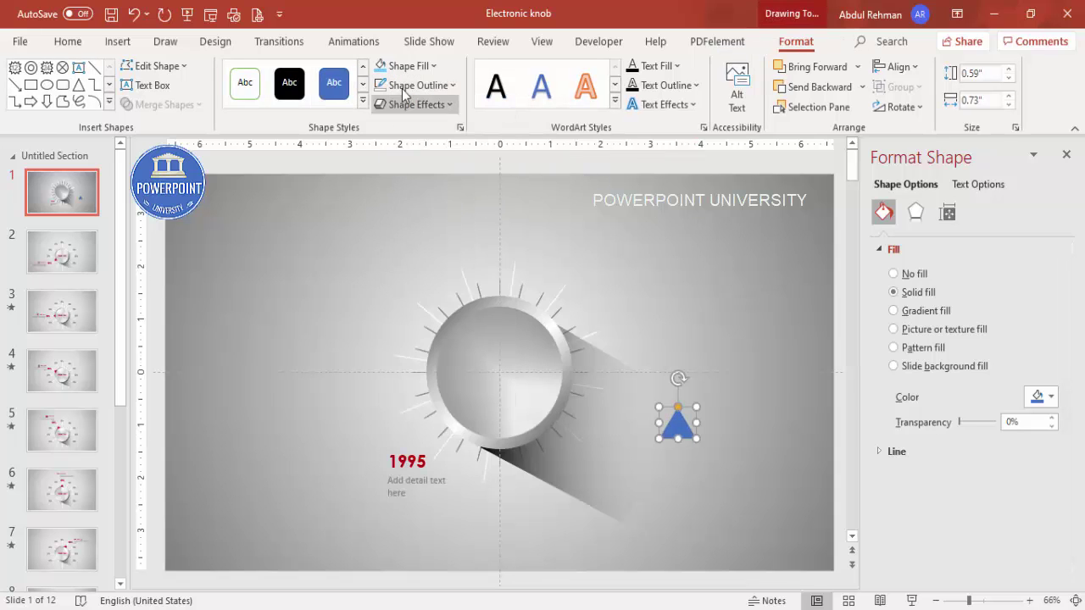
pyautogui.click(405, 66)
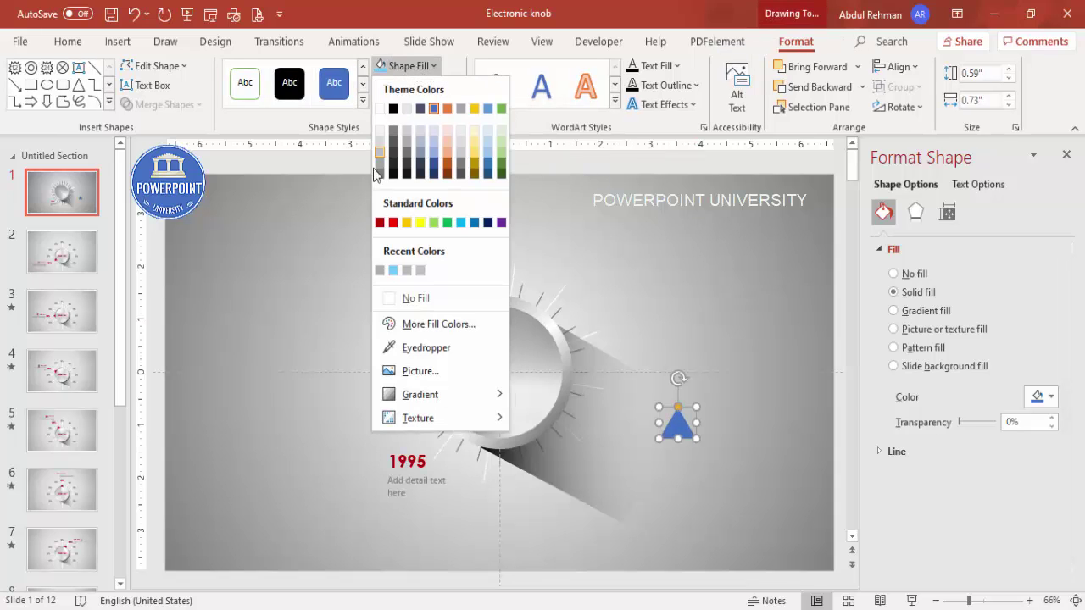
pyautogui.click(379, 223)
pyautogui.moveTo(691, 422); pyautogui.dragTo(475, 421)
pyautogui.moveTo(462, 375); pyautogui.dragTo(426, 461)
pyautogui.moveTo(460, 417); pyautogui.dragTo(459, 431)
# Step: Bring the knob circle to the front so the red triangle tucks under its rim
pyautogui.click(507, 353)
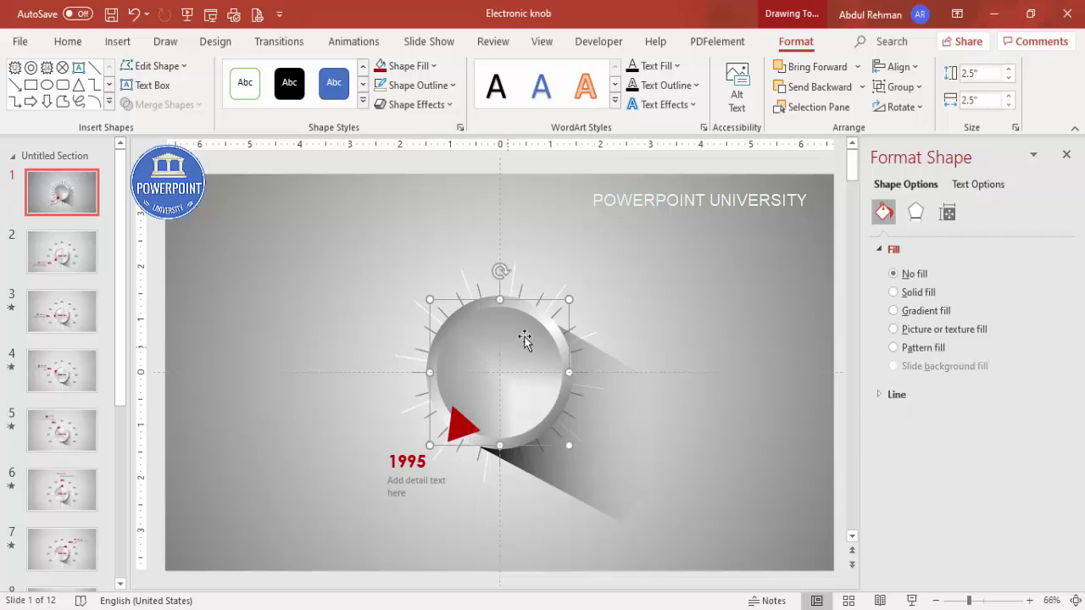
pyautogui.click(858, 67)
pyautogui.click(829, 112)
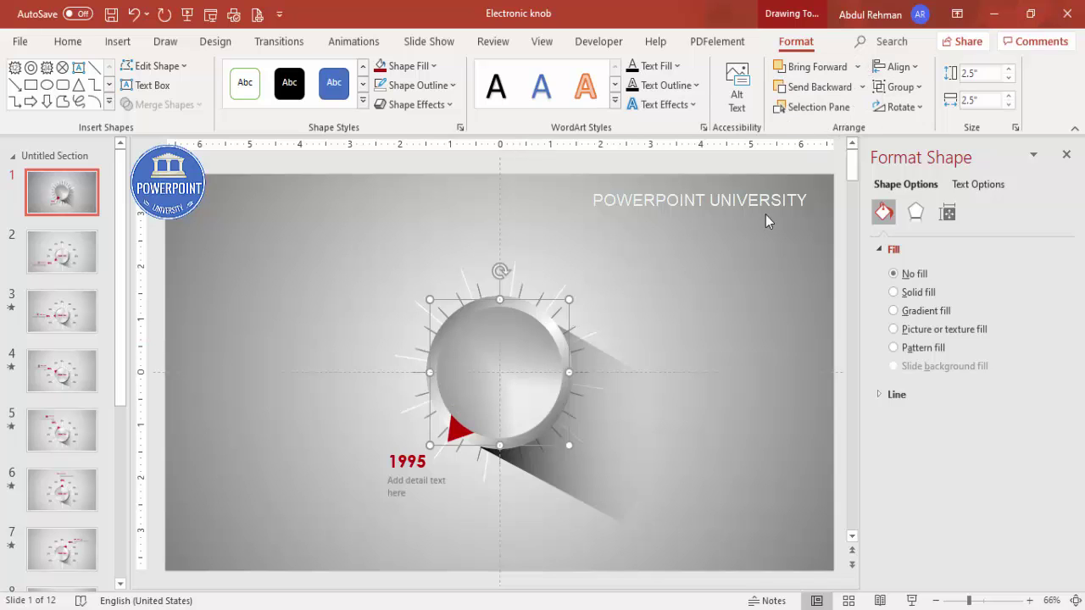
pyautogui.click(643, 342)
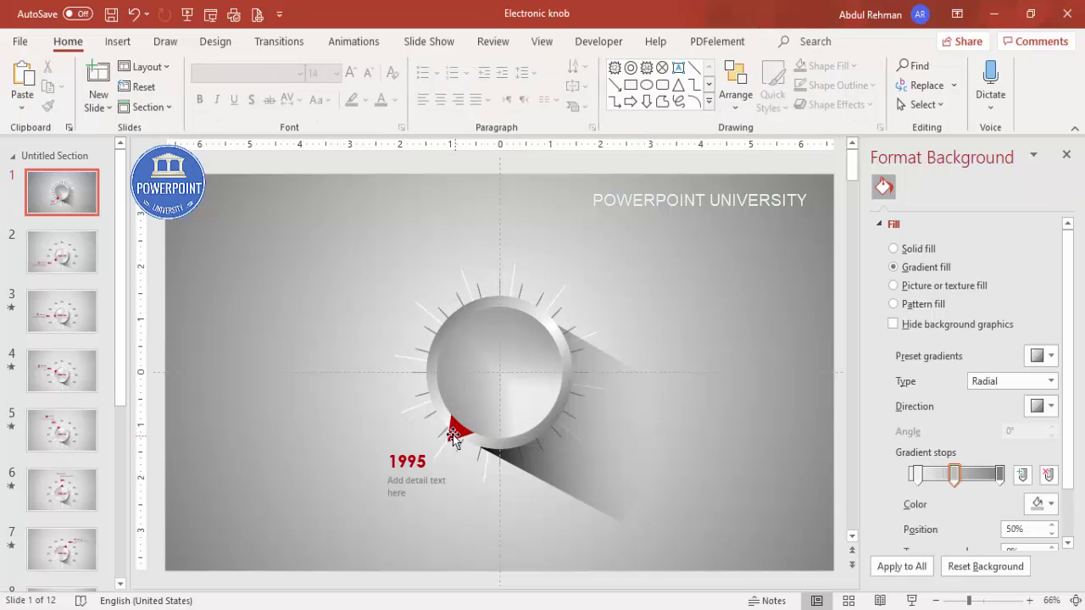
pyautogui.click(453, 437)
pyautogui.click(503, 374)
# Step: Slightly adjust the red pointer's rotation at the knob's rim
pyautogui.click(118, 41)
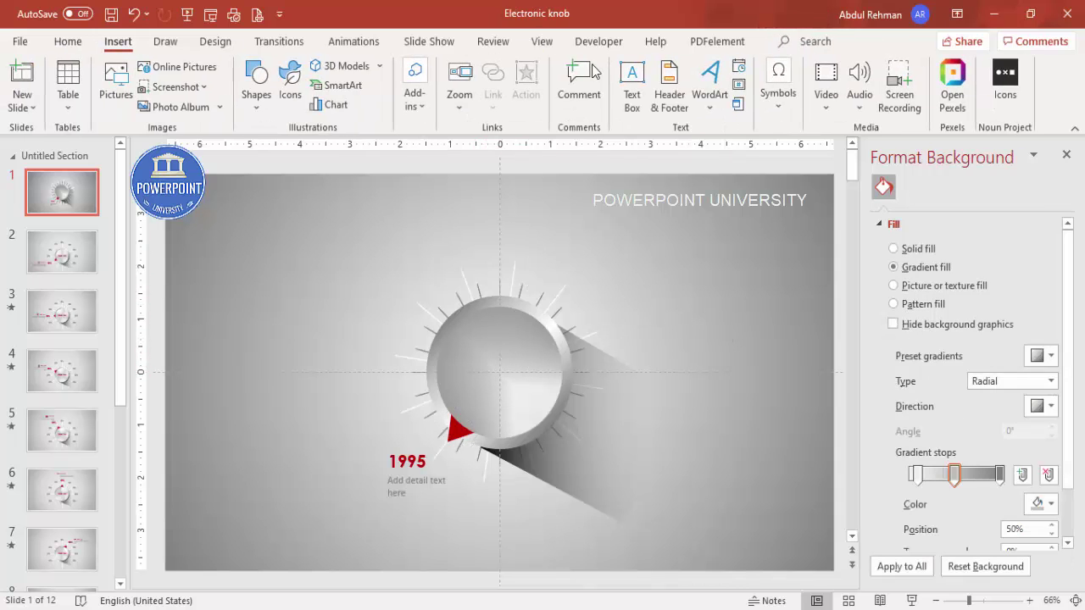
pyautogui.click(544, 44)
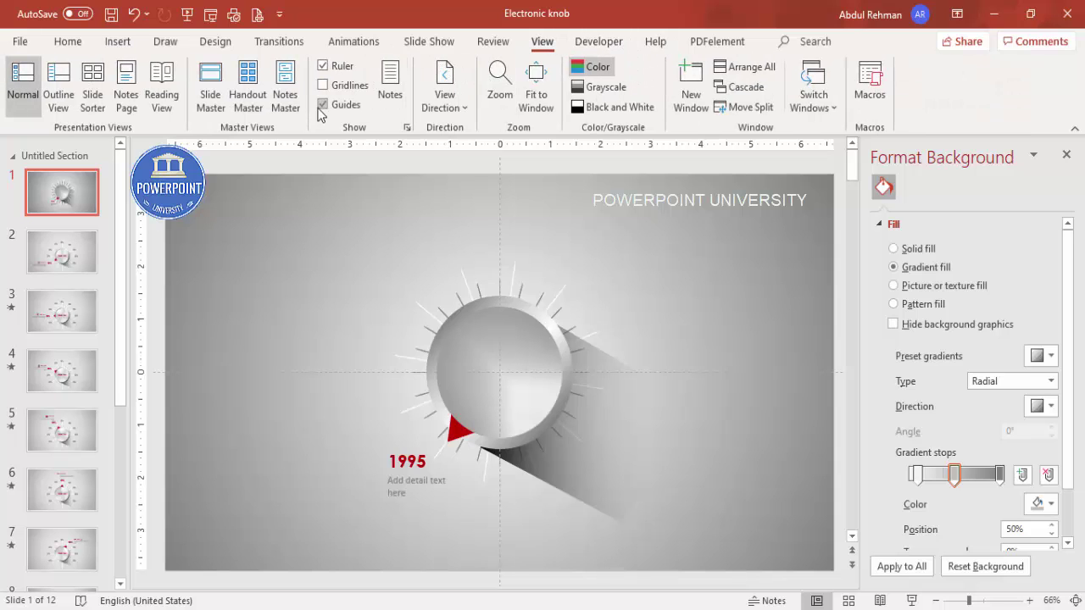
pyautogui.click(459, 431)
pyautogui.moveTo(434, 464); pyautogui.dragTo(429, 462)
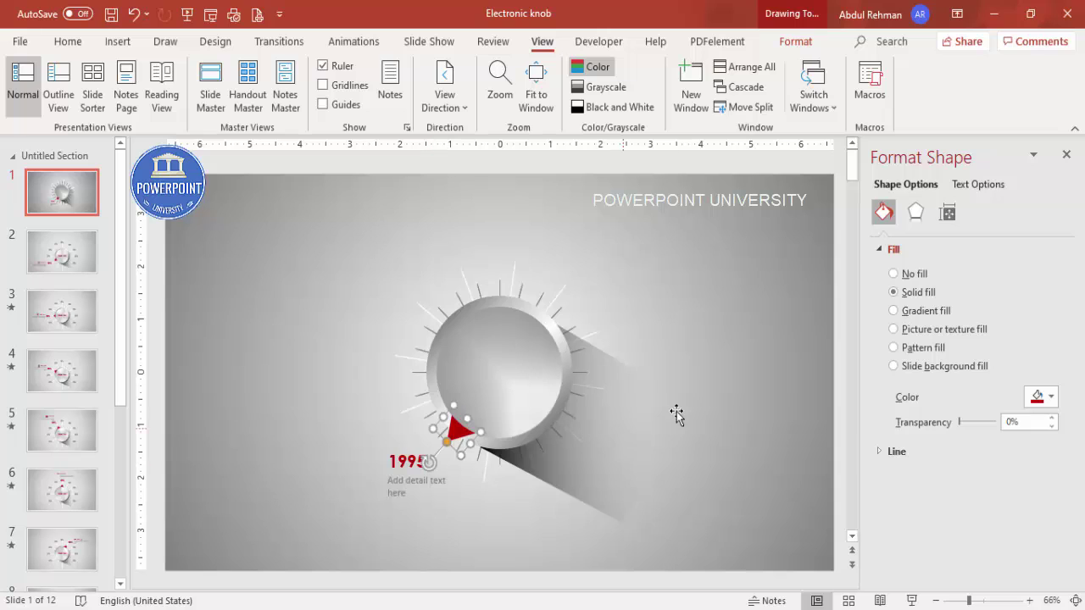
pyautogui.click(721, 326)
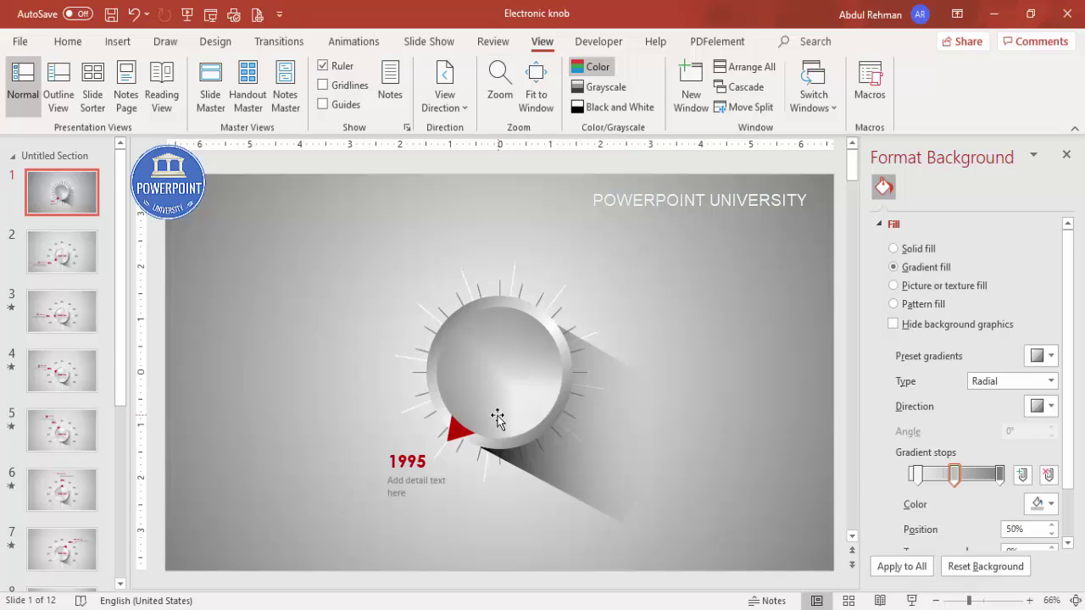
pyautogui.click(119, 42)
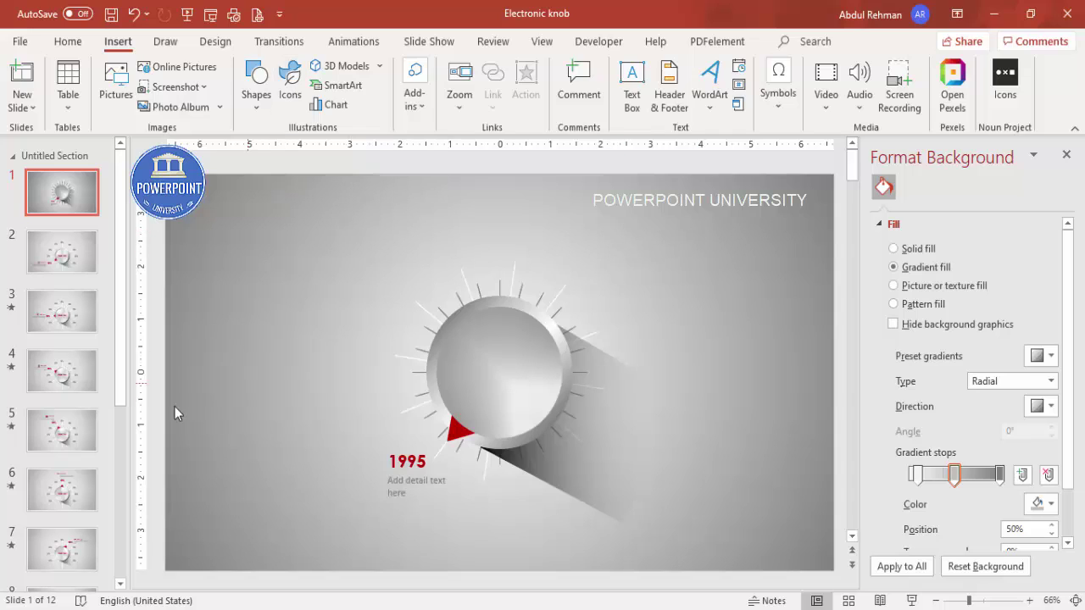
pyautogui.rightClick(43, 192)
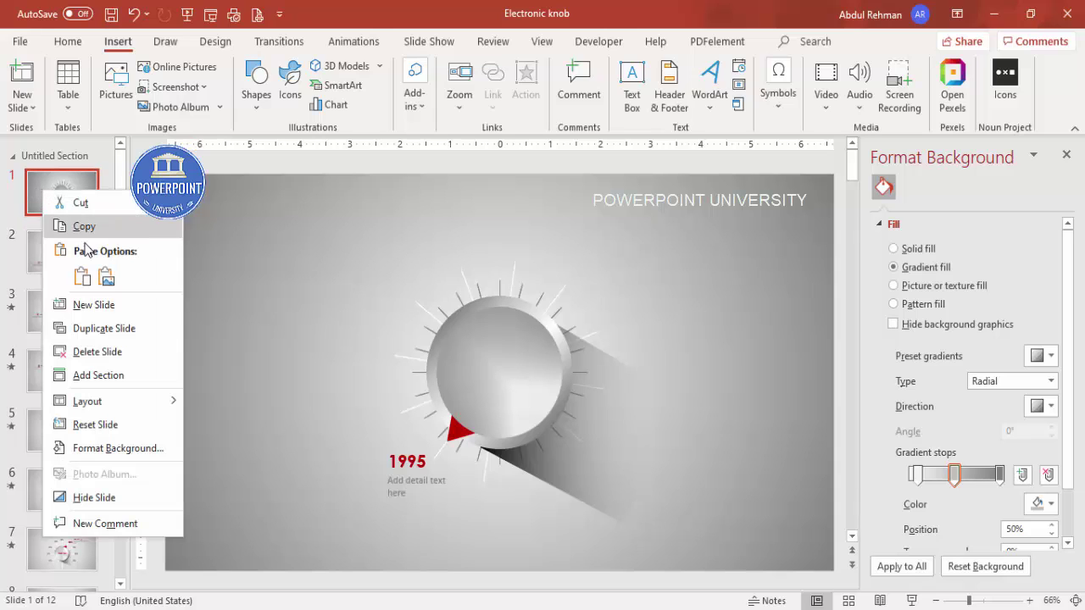
# Step: Duplicate slide 1 and give the new slide 2 a 1-second Morph transition
pyautogui.click(123, 335)
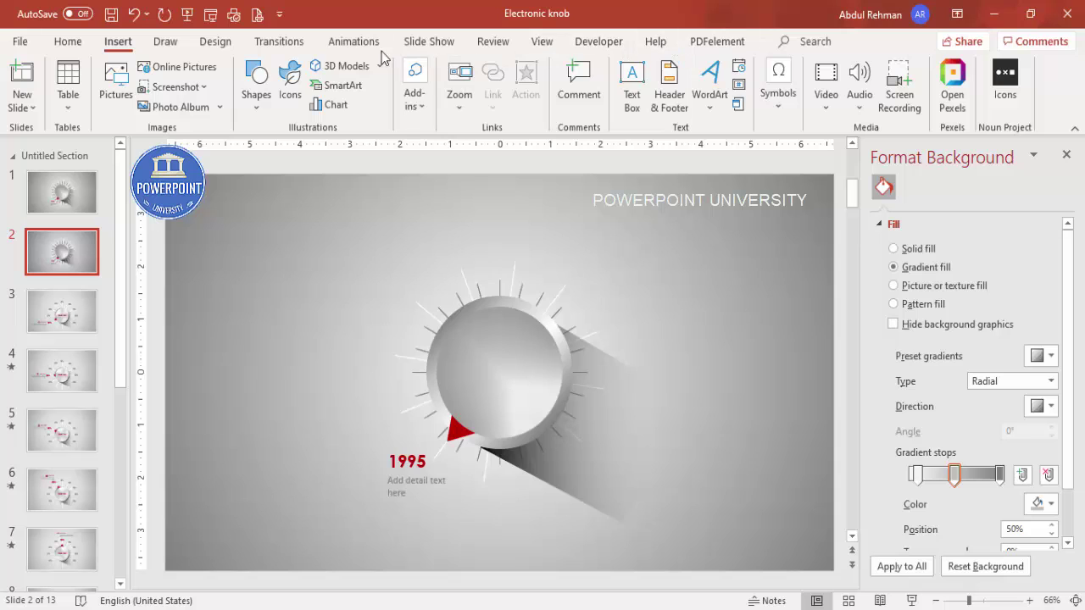
pyautogui.click(279, 40)
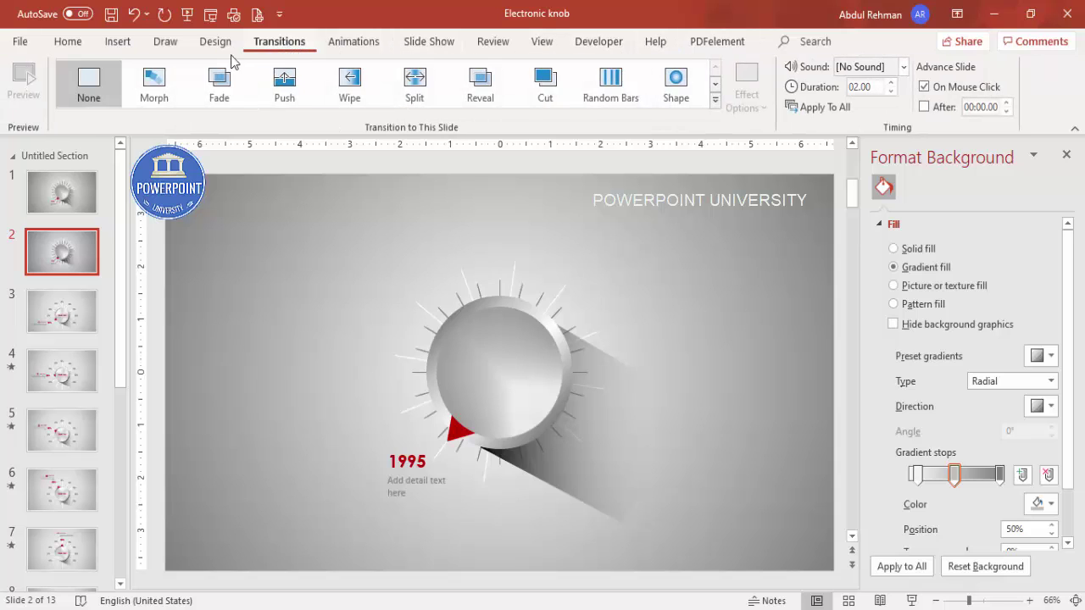
pyautogui.click(155, 95)
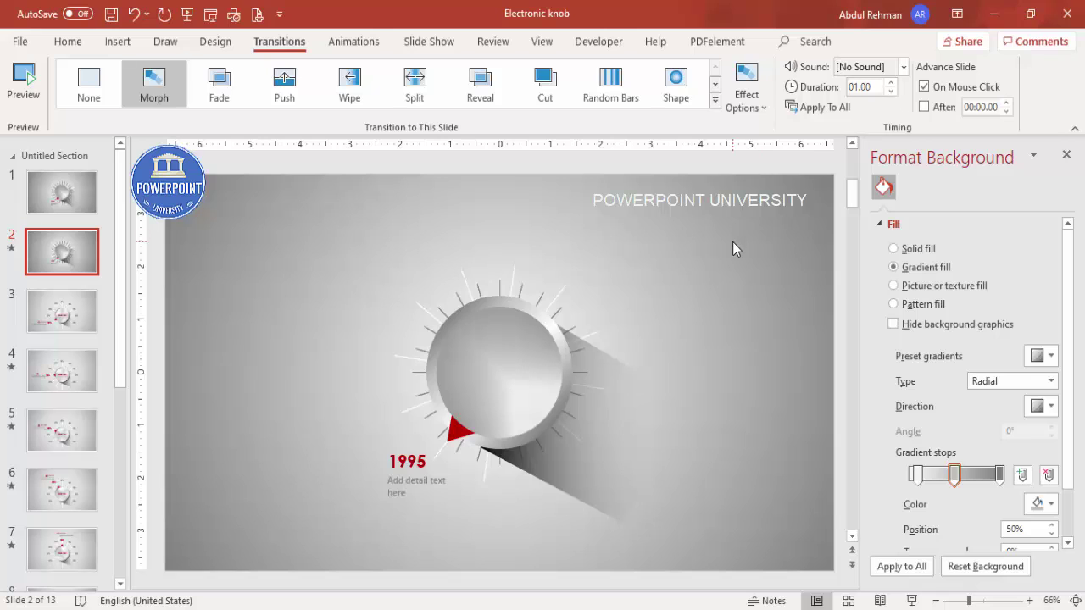
# Step: Move the year label and caption up-left, slide the pointer up the rim, and rotate the knob
pyautogui.click(407, 458)
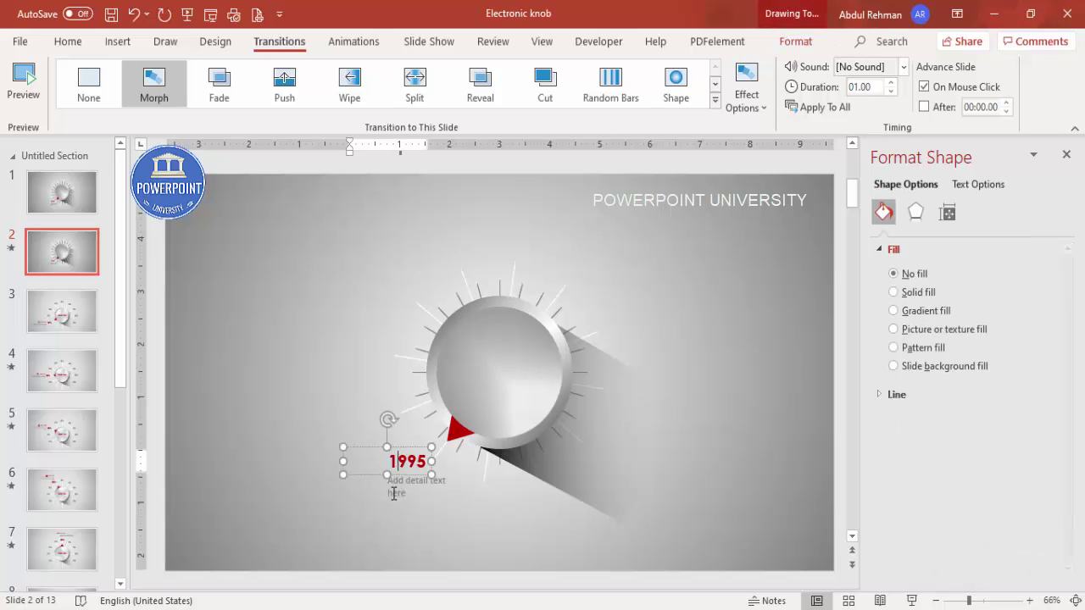
pyautogui.keyDown('shift'); pyautogui.click(400, 490); pyautogui.keyUp('shift')
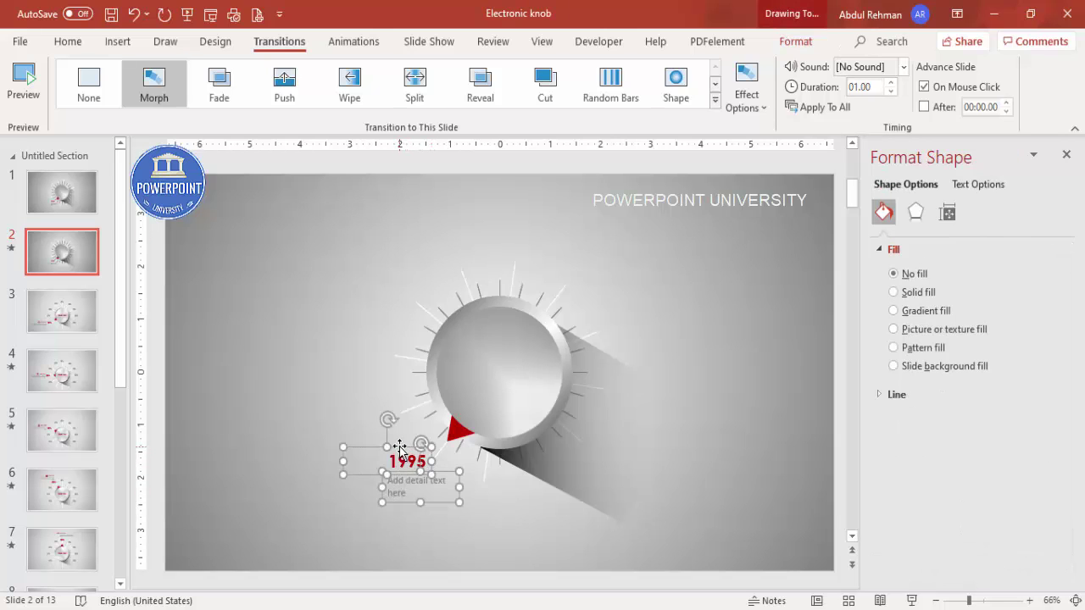
pyautogui.moveTo(400, 446); pyautogui.dragTo(361, 395)
pyautogui.click(710, 327)
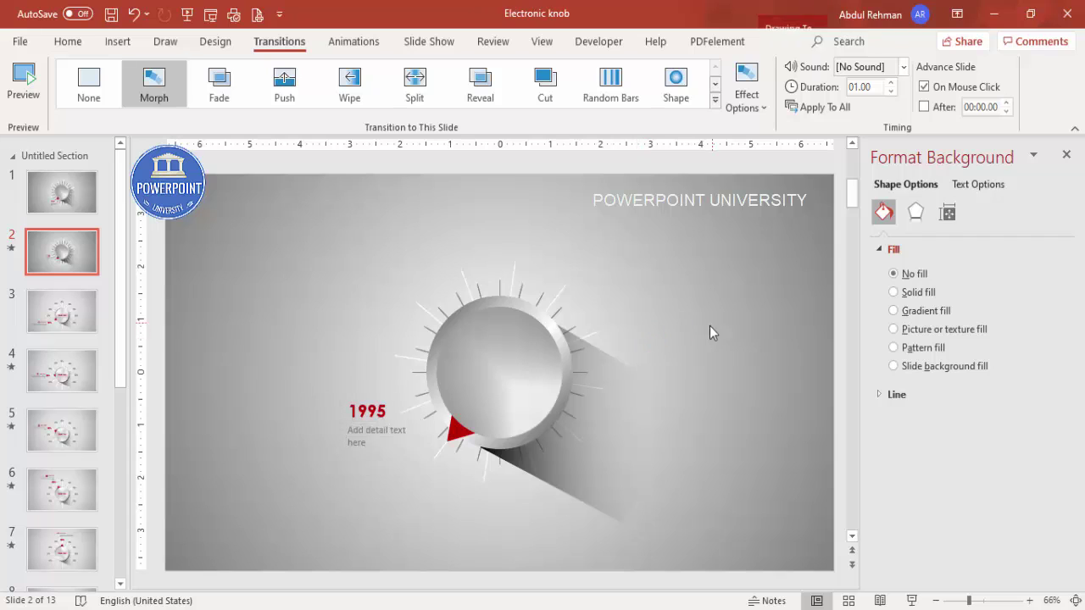
pyautogui.click(459, 434)
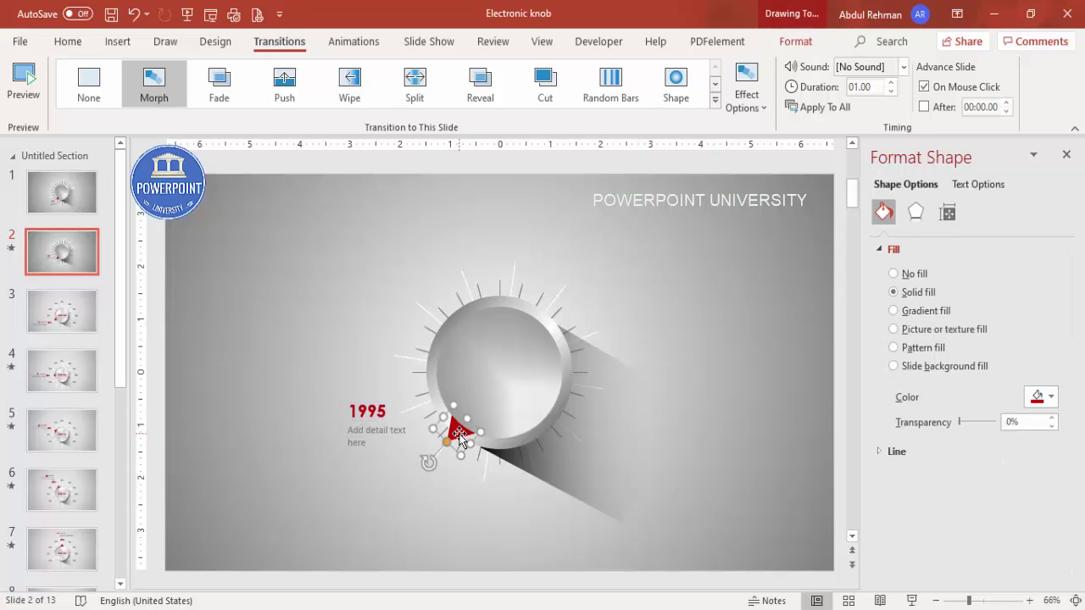
pyautogui.moveTo(456, 432); pyautogui.dragTo(396, 413)
pyautogui.click(515, 348)
pyautogui.moveTo(502, 270); pyautogui.dragTo(544, 291)
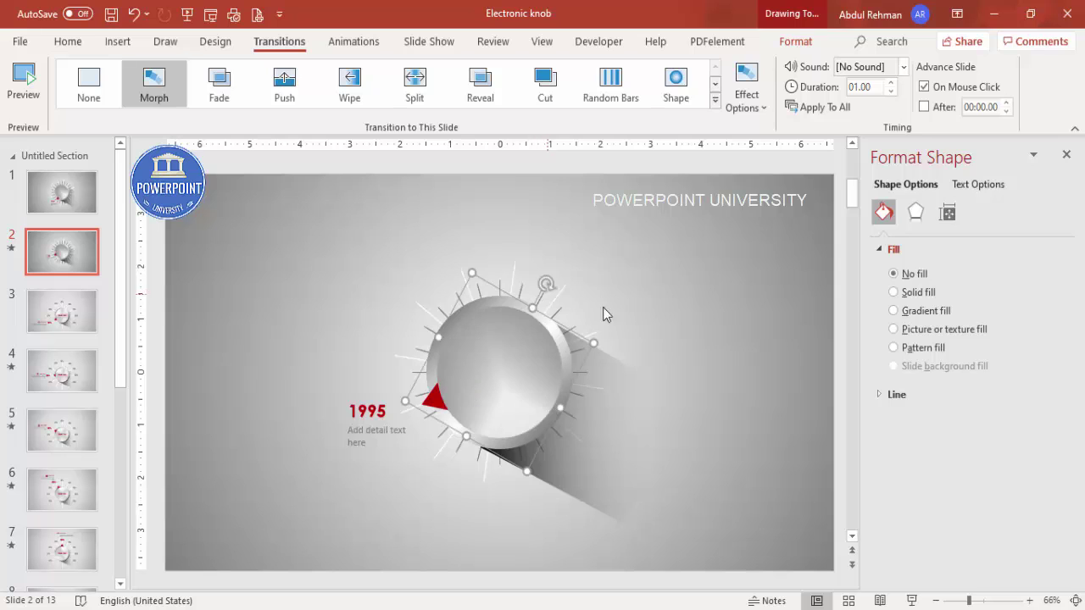
pyautogui.click(716, 348)
# Step: Preview the Morph slideshow from slide 1, then relabel the year 2000
pyautogui.click(62, 191)
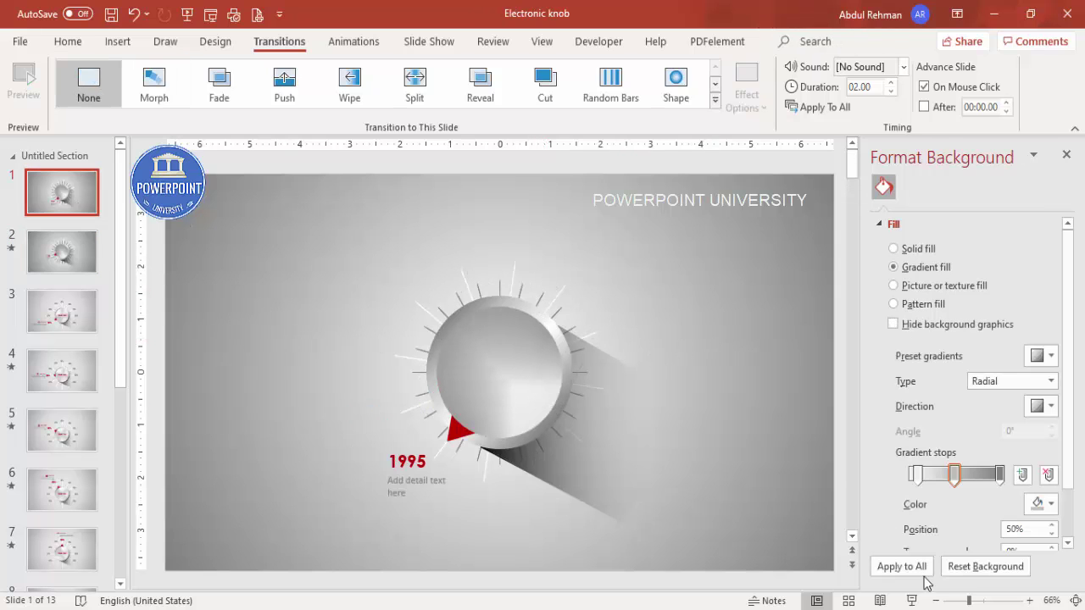
pyautogui.click(912, 600)
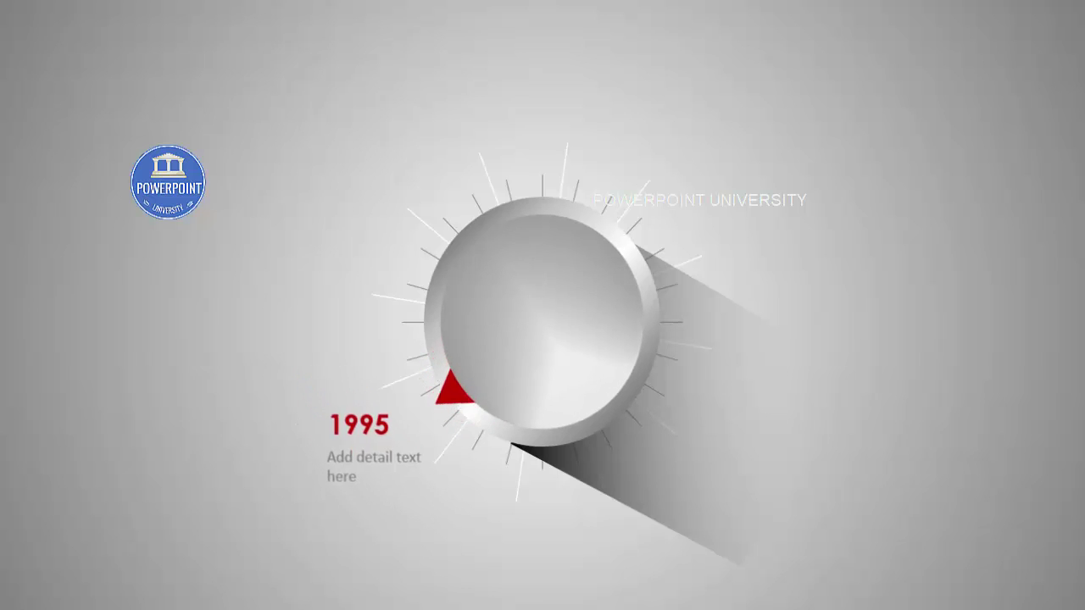
pyautogui.press('Escape')
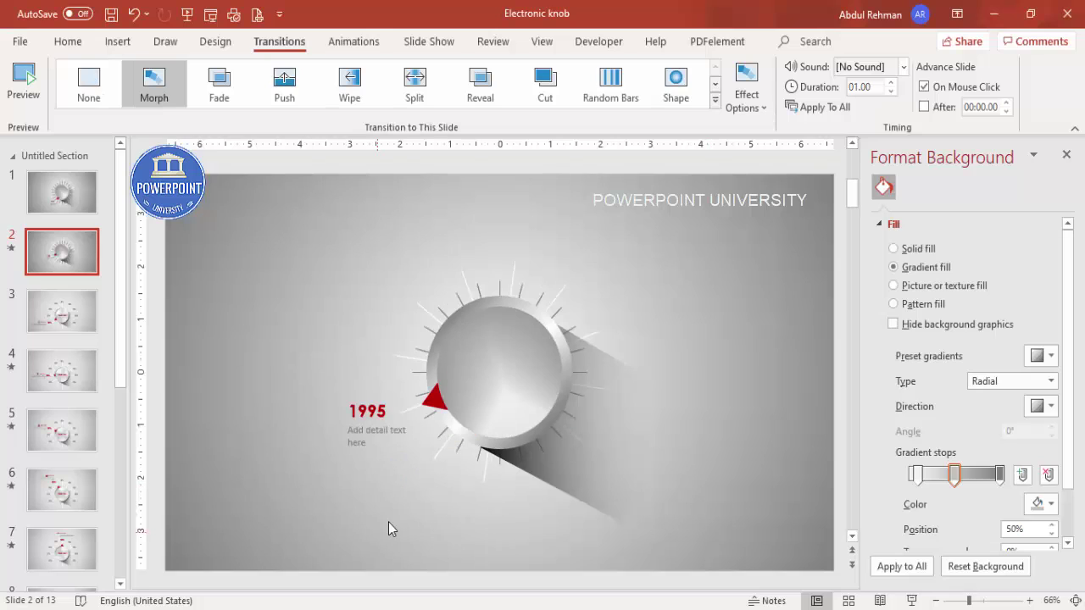
pyautogui.click(385, 407)
pyautogui.press('BackSpace')
pyautogui.press('BackSpace')
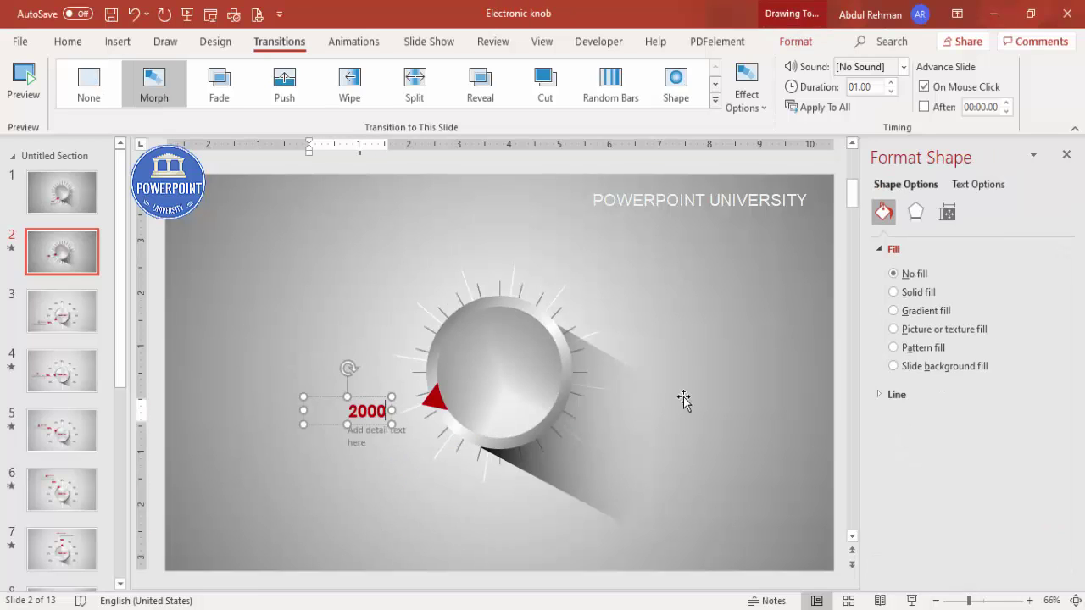
pyautogui.click(58, 249)
# Step: Duplicate slide 2 as slide 3, raise the year labels, and change 2000 to 2005
pyautogui.hotkey('ctrl', 'd')
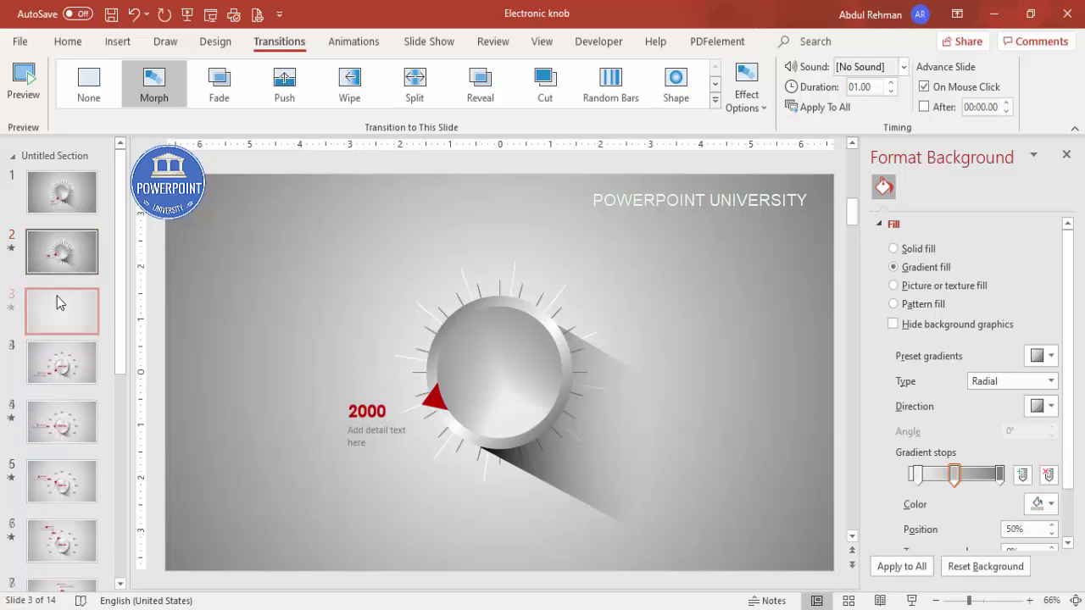
pyautogui.click(374, 421)
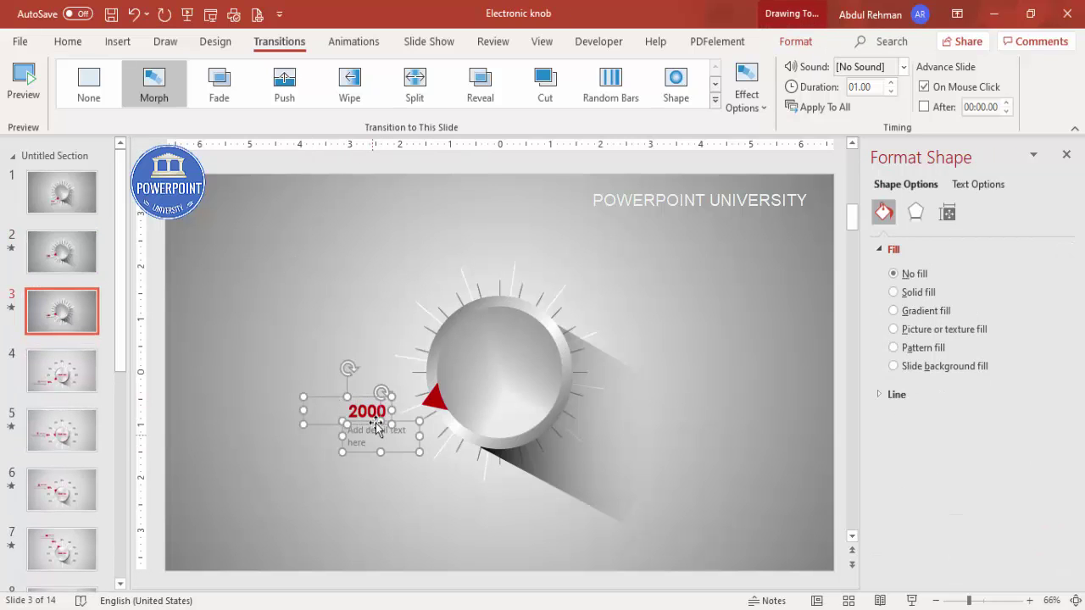
pyautogui.moveTo(366, 395); pyautogui.dragTo(360, 334)
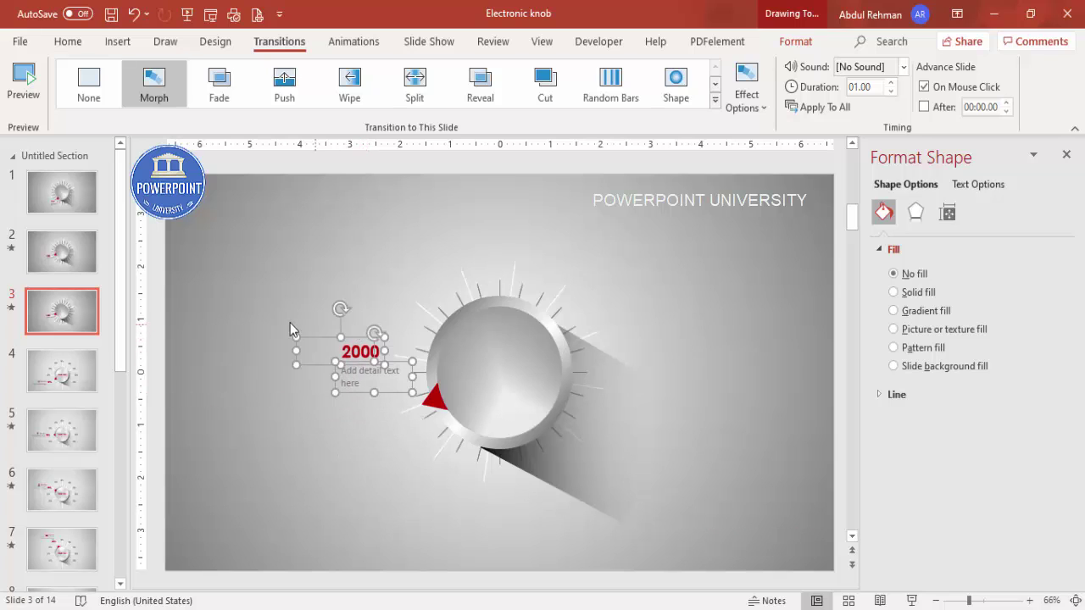
pyautogui.click(280, 327)
pyautogui.doubleClick(357, 352)
pyautogui.write('2005')
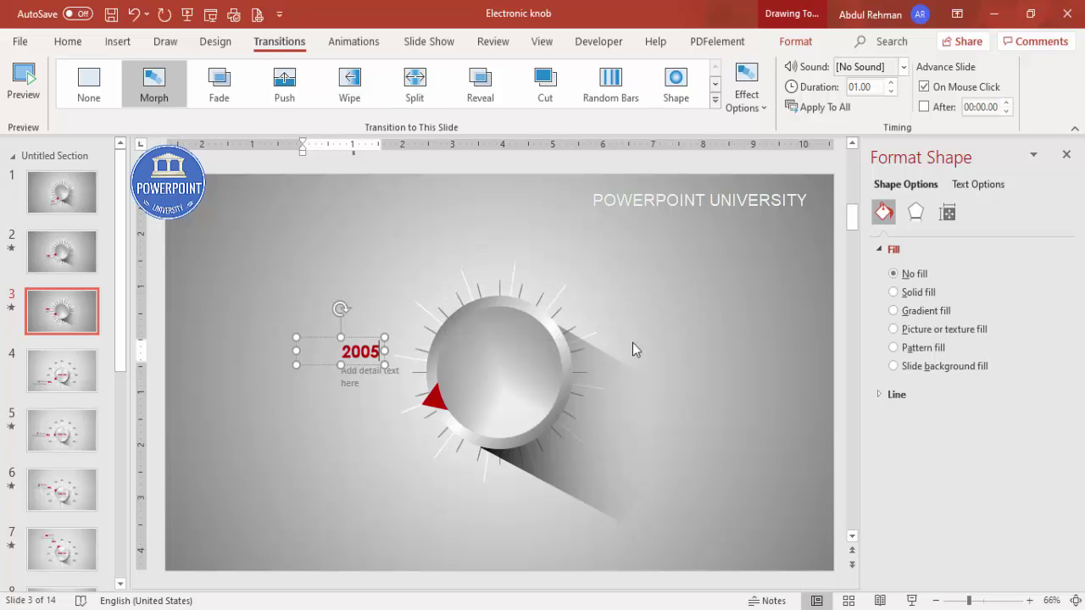
# Step: Move the red pointer to the knob's left rim and rotate it toward 2005
pyautogui.click(432, 404)
pyautogui.moveTo(433, 404); pyautogui.dragTo(391, 353)
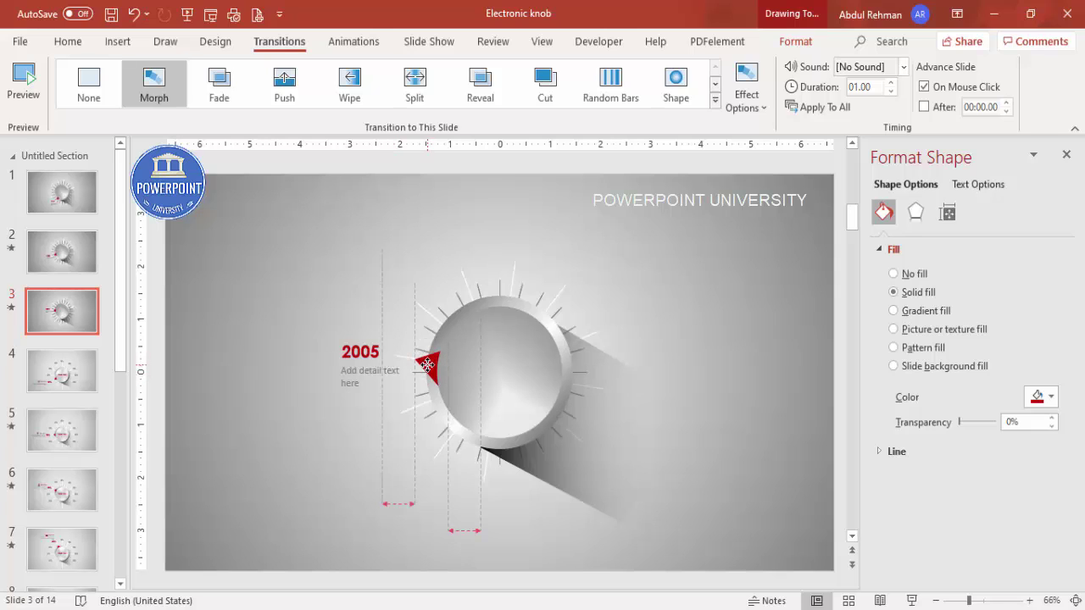
pyautogui.click(427, 364)
pyautogui.moveTo(389, 354)
pyautogui.mouseDown()
pyautogui.moveTo(433, 368)
pyautogui.moveTo(390, 362)
pyautogui.mouseUp()
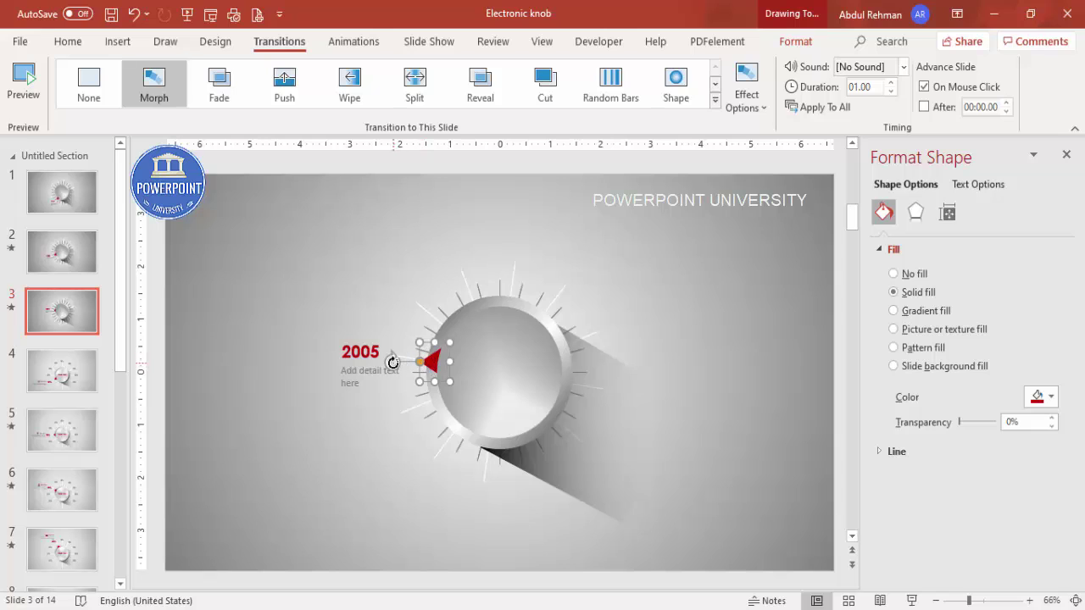
pyautogui.moveTo(431, 359)
pyautogui.mouseDown()
pyautogui.moveTo(430, 385)
pyautogui.moveTo(387, 359)
pyautogui.moveTo(429, 369)
pyautogui.mouseUp()
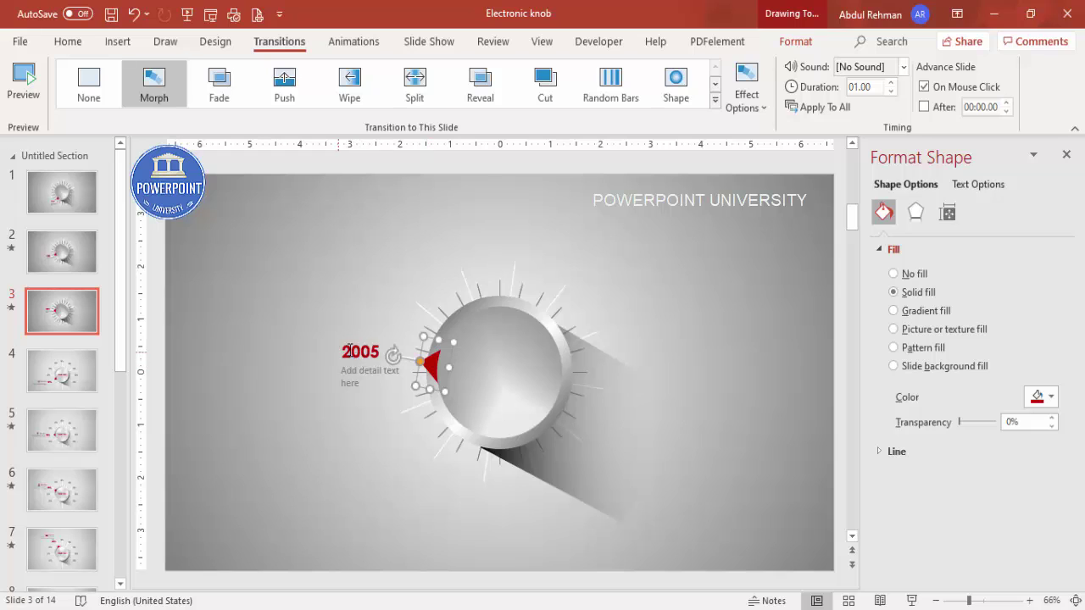
pyautogui.click(359, 323)
# Step: Rotate the knob's rays shape clockwise around the knob
pyautogui.click(497, 358)
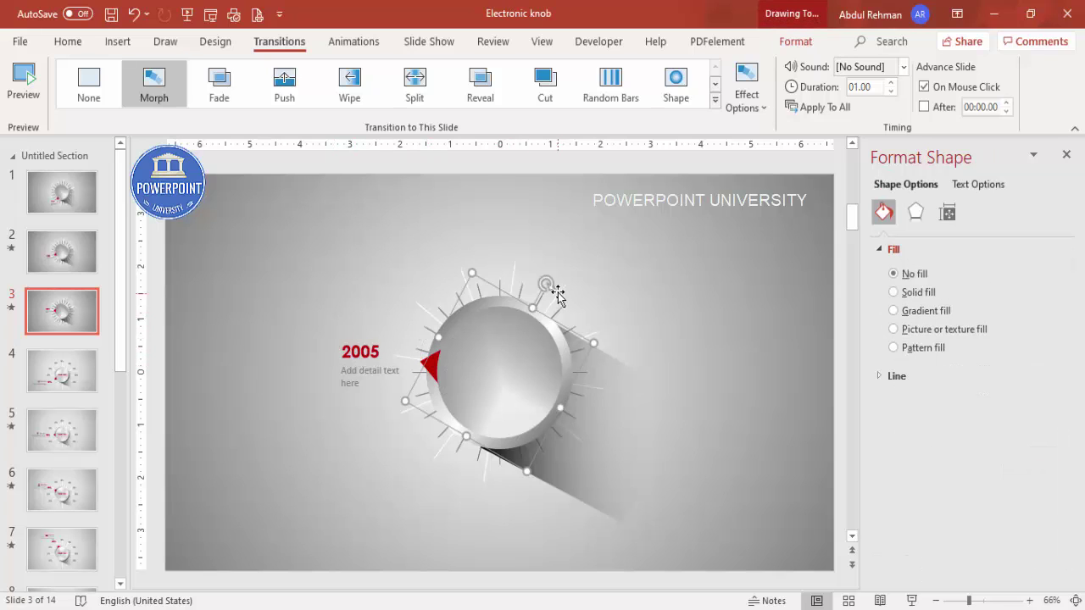
pyautogui.moveTo(548, 284); pyautogui.dragTo(585, 333)
pyautogui.click(680, 281)
# Step: Play the slideshow from slide 1 through the 1995, 2000 and 2005 Morph steps, then return to slide 3
pyautogui.press('Home')
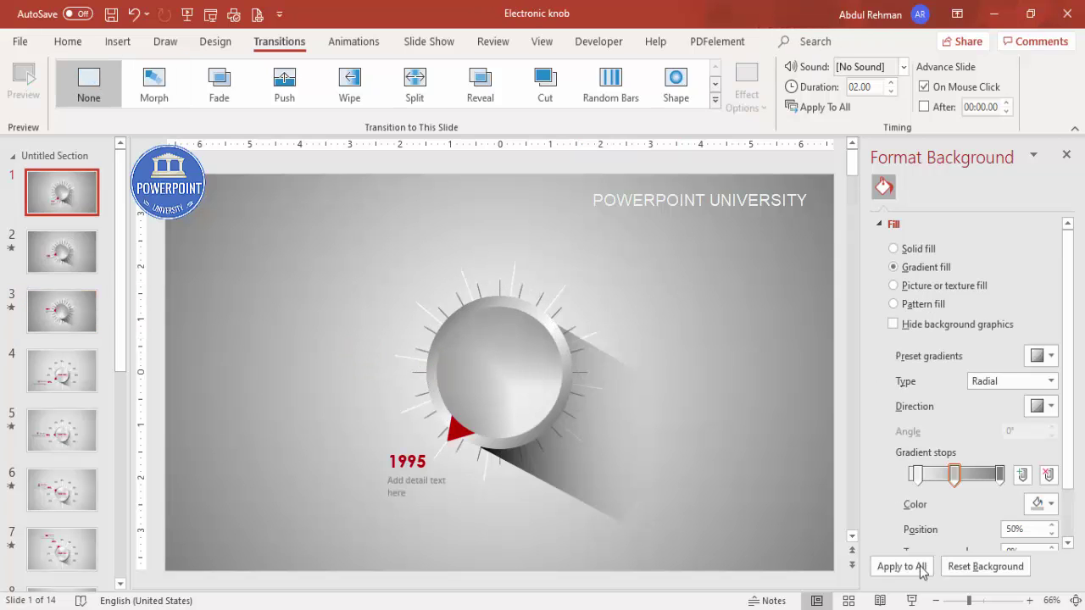
pyautogui.click(914, 601)
pyautogui.click(914, 601)
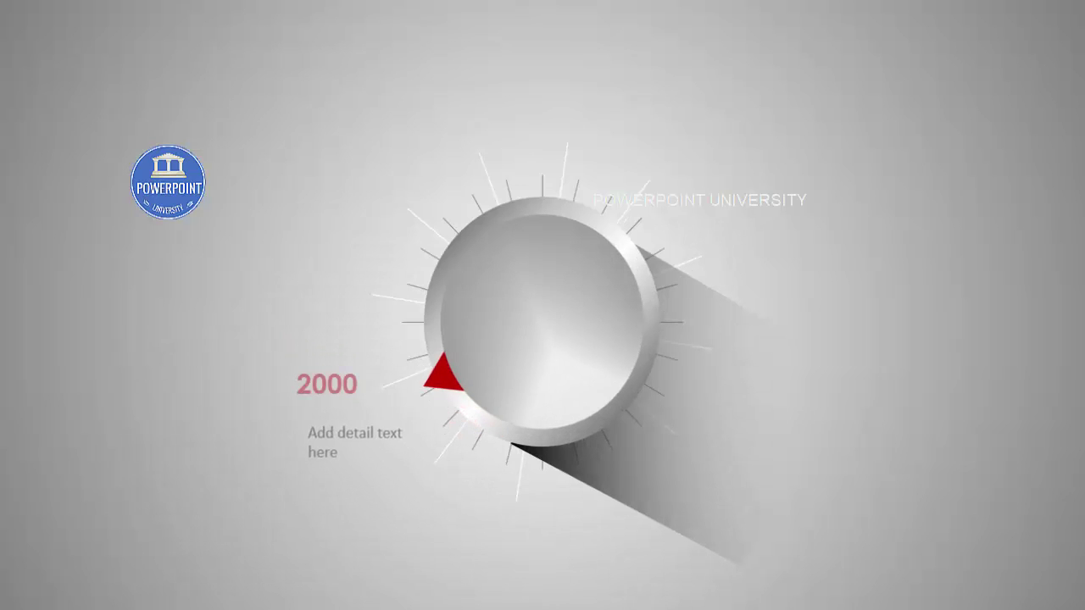
pyautogui.press('space')
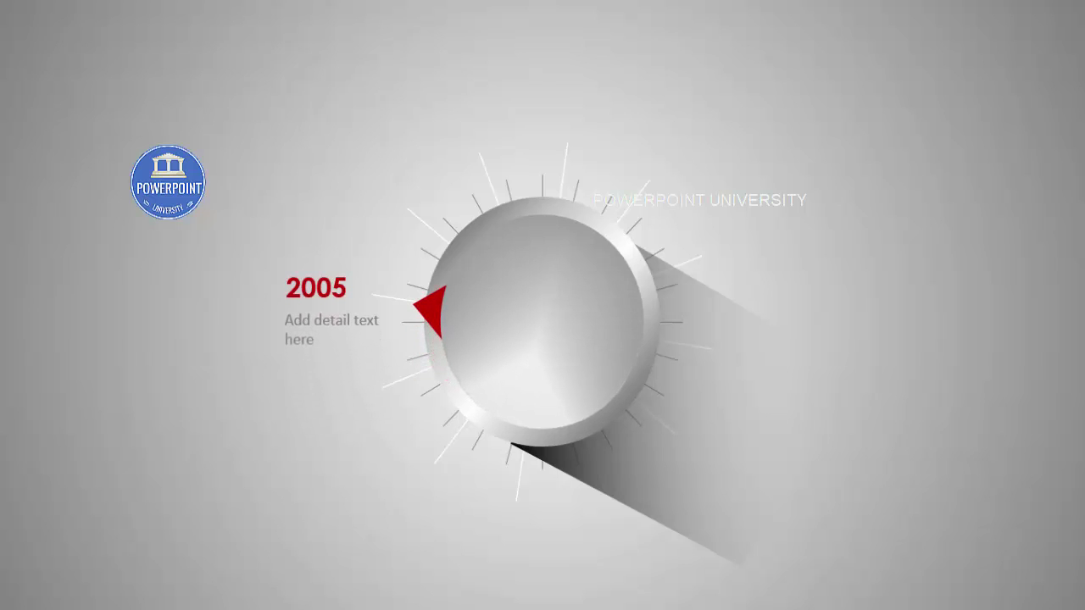
pyautogui.press('Escape')
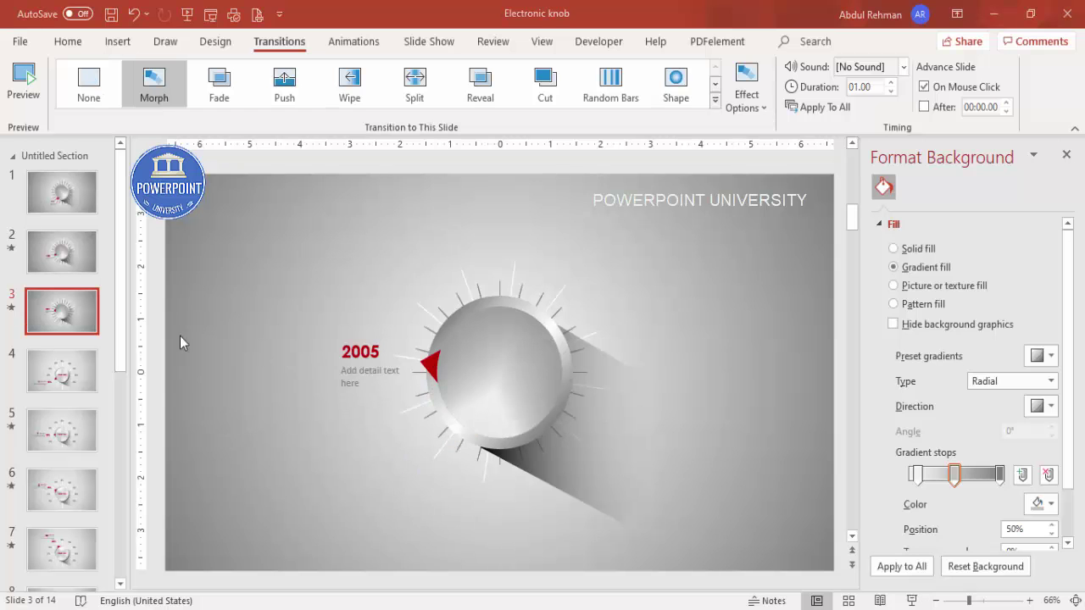
pyautogui.rightClick(81, 317)
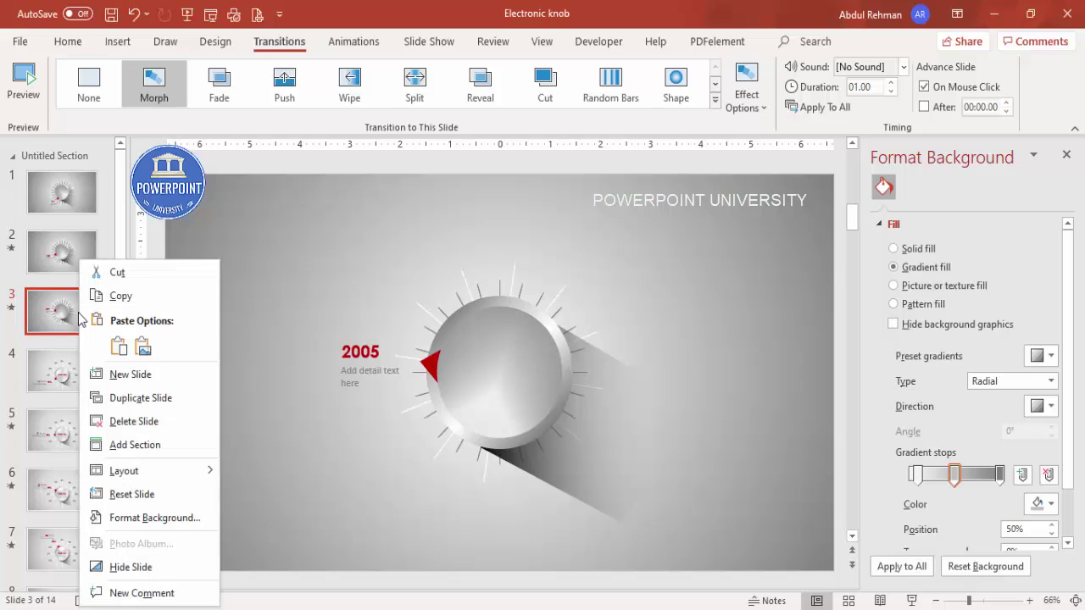
# Step: Duplicate slide 3 as slide 4, move the 2005 label and detail text higher, and right-align them
pyautogui.click(141, 399)
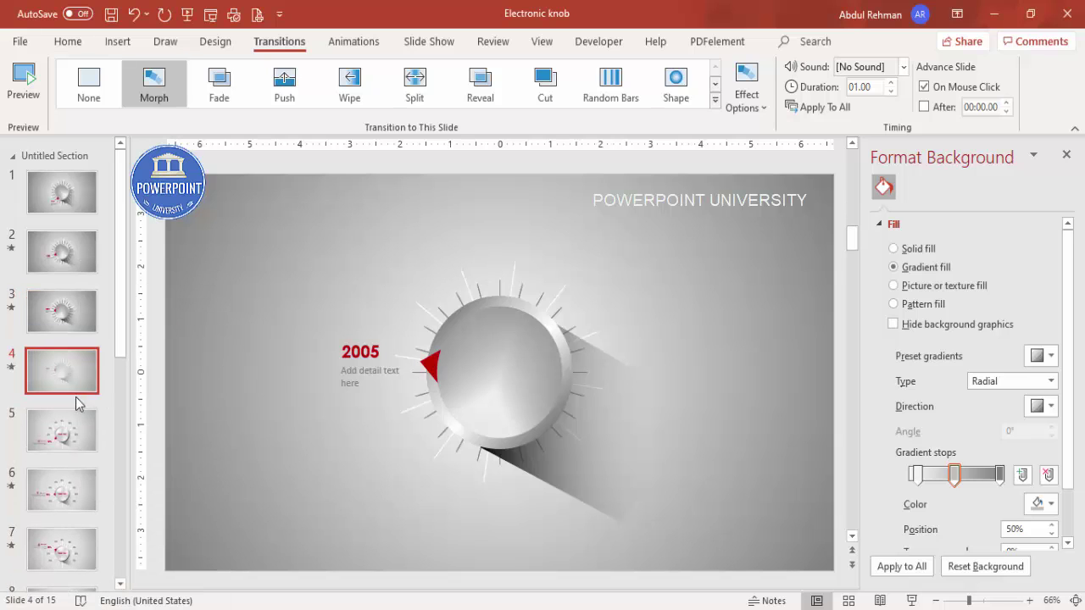
pyautogui.click(361, 351)
pyautogui.click(347, 384)
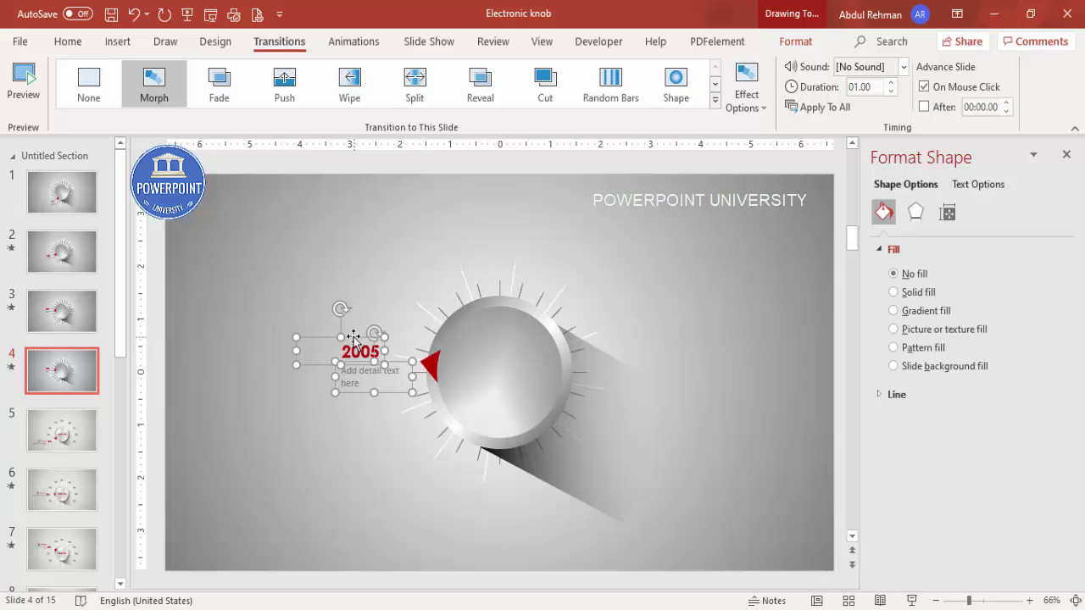
pyautogui.moveTo(354, 337); pyautogui.dragTo(356, 262)
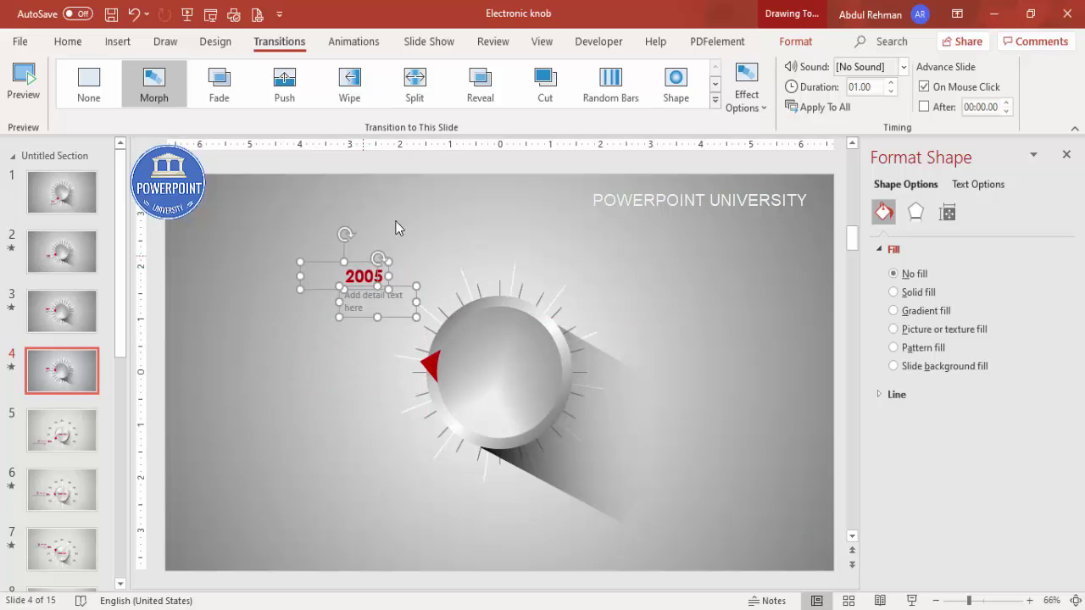
pyautogui.click(68, 41)
pyautogui.click(458, 101)
# Step: Nudge the detail text box left and change the year label from 2005 to 2009
pyautogui.click(397, 213)
pyautogui.click(399, 289)
pyautogui.moveTo(400, 289)
pyautogui.mouseDown()
pyautogui.moveTo(378, 288)
pyautogui.moveTo(390, 255)
pyautogui.moveTo(387, 290)
pyautogui.mouseUp()
pyautogui.click(373, 258)
pyautogui.click(373, 292)
pyautogui.click(382, 274)
pyautogui.press('BackSpace')
pyautogui.write('9')
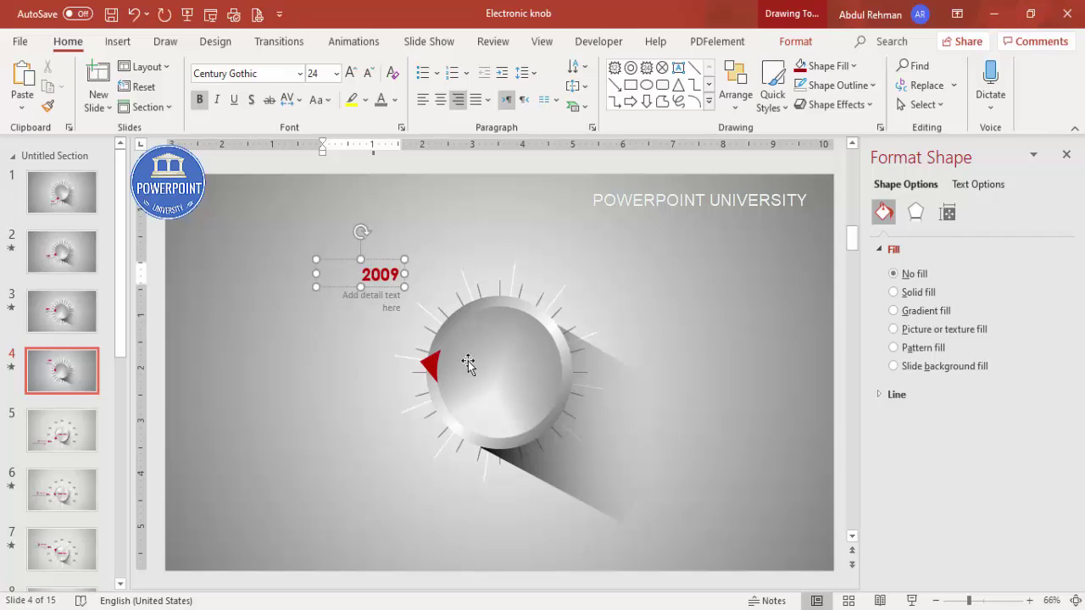
# Step: Move the red pointer to the knob's upper-left rim and rotate the rays shape to match
pyautogui.moveTo(431, 366); pyautogui.dragTo(445, 339)
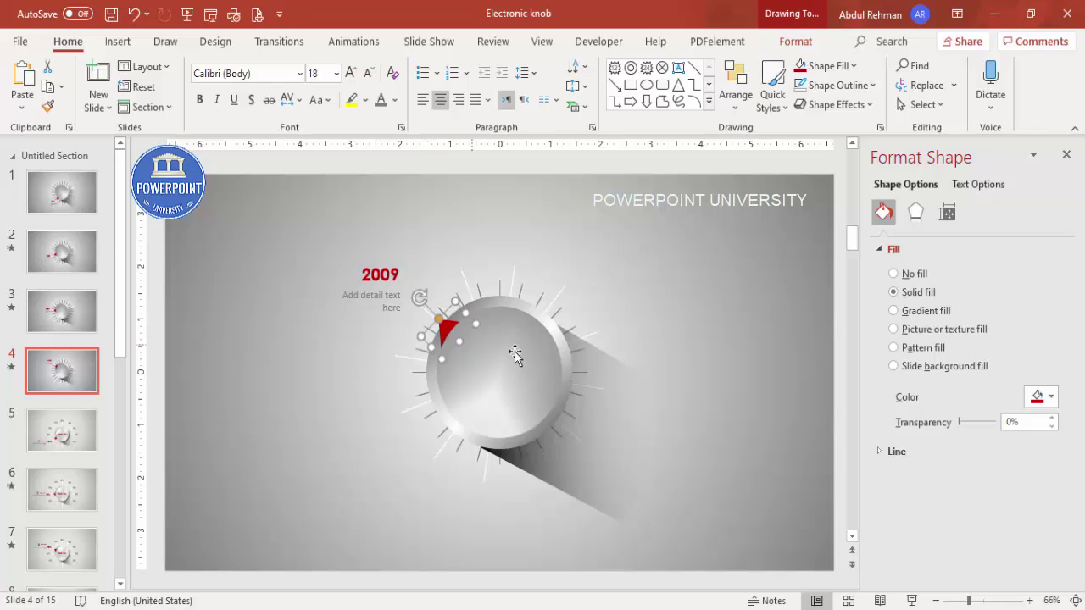
pyautogui.click(523, 342)
pyautogui.moveTo(586, 322); pyautogui.dragTo(589, 368)
pyautogui.click(601, 313)
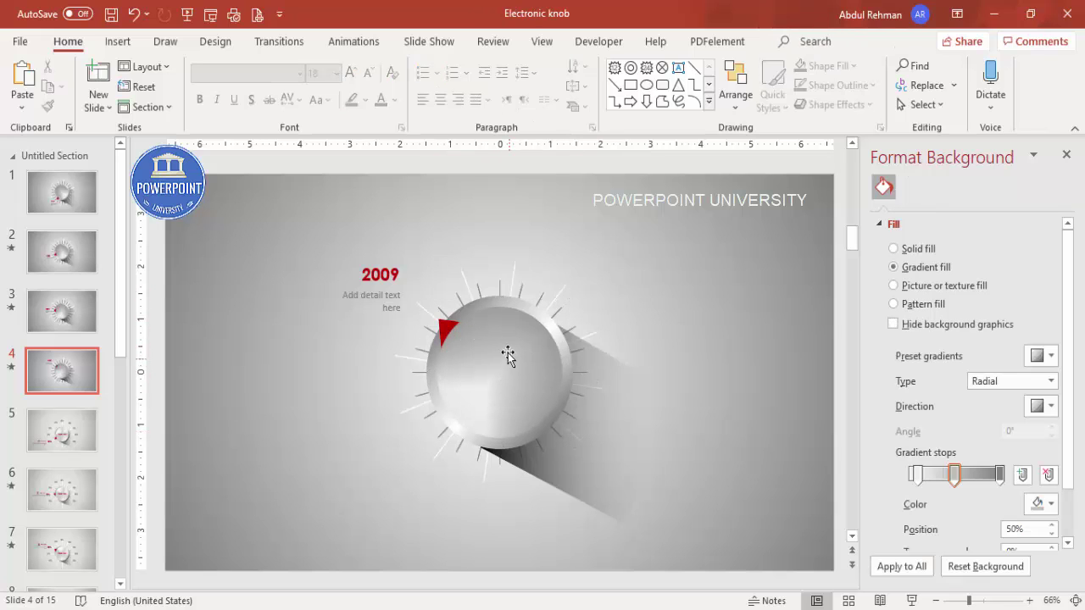
# Step: Review slides 1 through 4, then return to slide 1
pyautogui.click(72, 208)
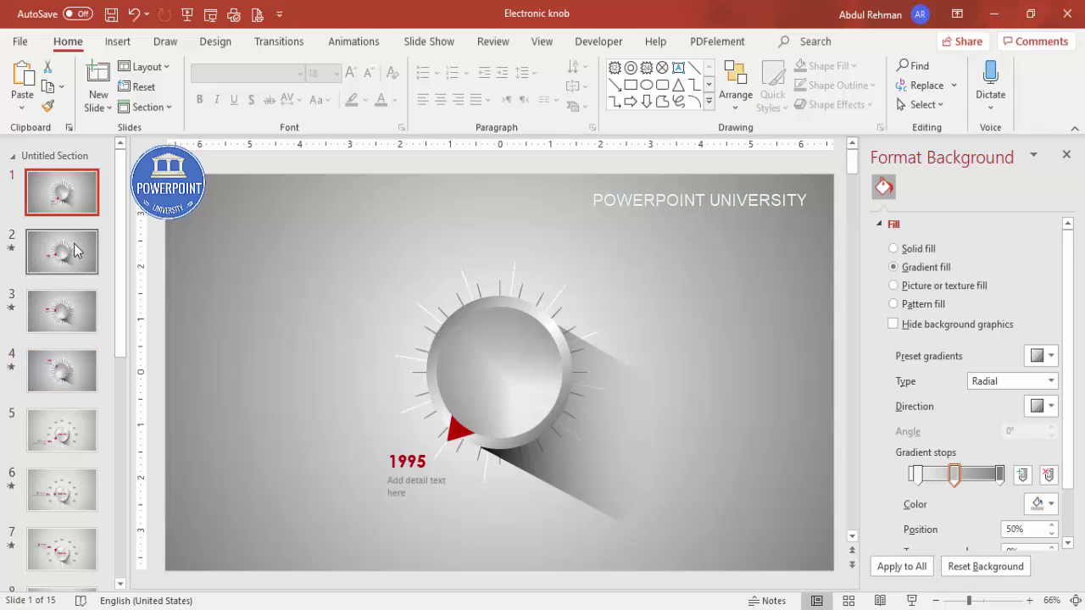
pyautogui.click(75, 254)
pyautogui.click(75, 312)
pyautogui.click(71, 373)
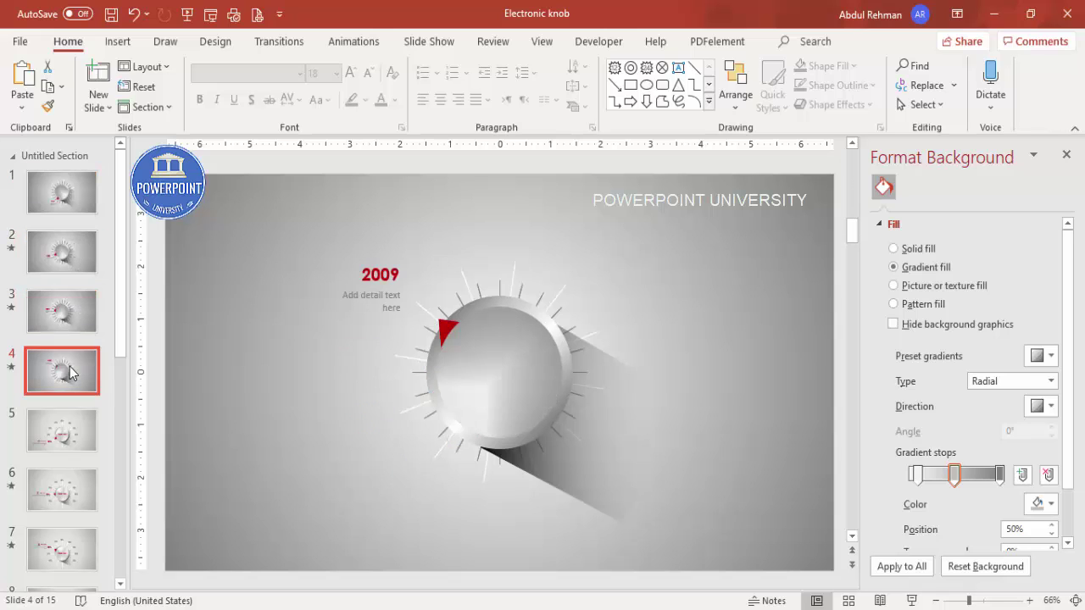
pyautogui.click(64, 208)
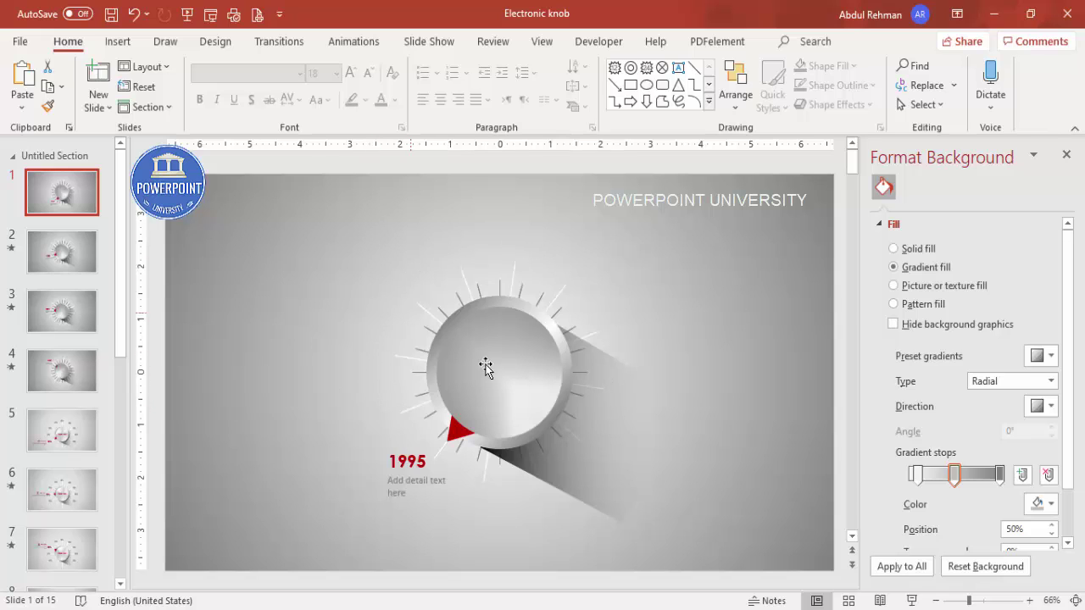
# Step: Draw a small text box beside the 1995 label and enter 2000 in it
pyautogui.click(118, 42)
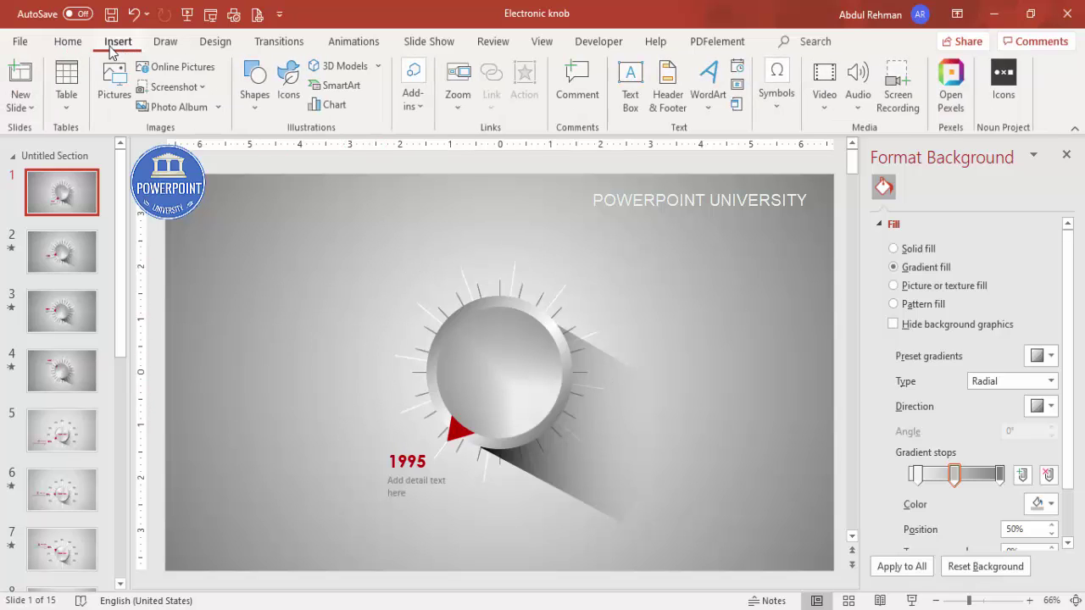
pyautogui.click(630, 81)
pyautogui.moveTo(344, 412); pyautogui.dragTo(395, 436)
pyautogui.write('2')
pyautogui.write('--')
pyautogui.press('BackSpace')
pyautogui.press('BackSpace')
pyautogui.write('000')
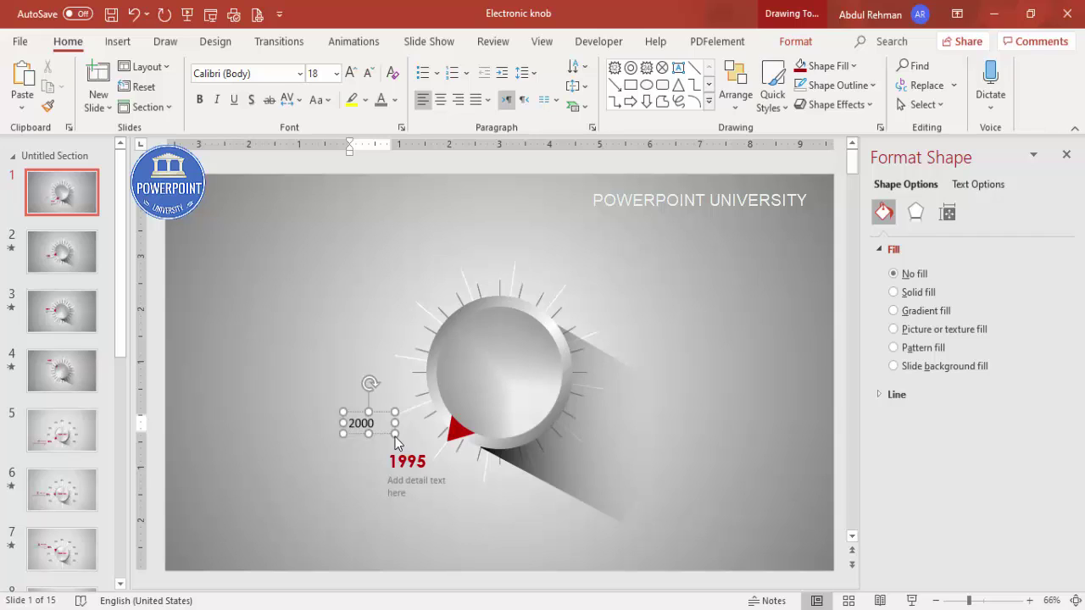
pyautogui.click(383, 419)
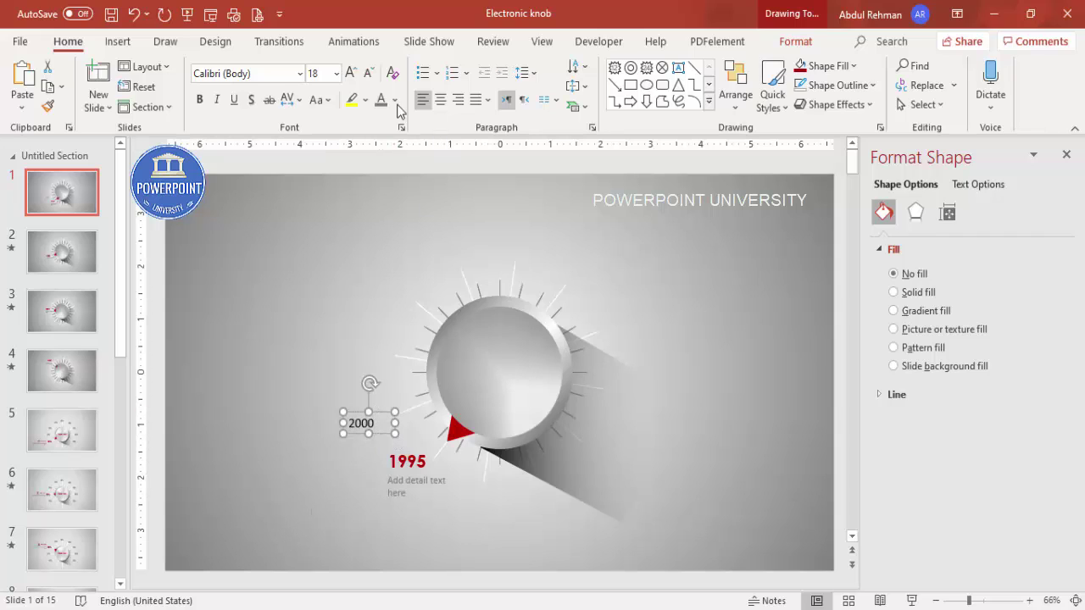